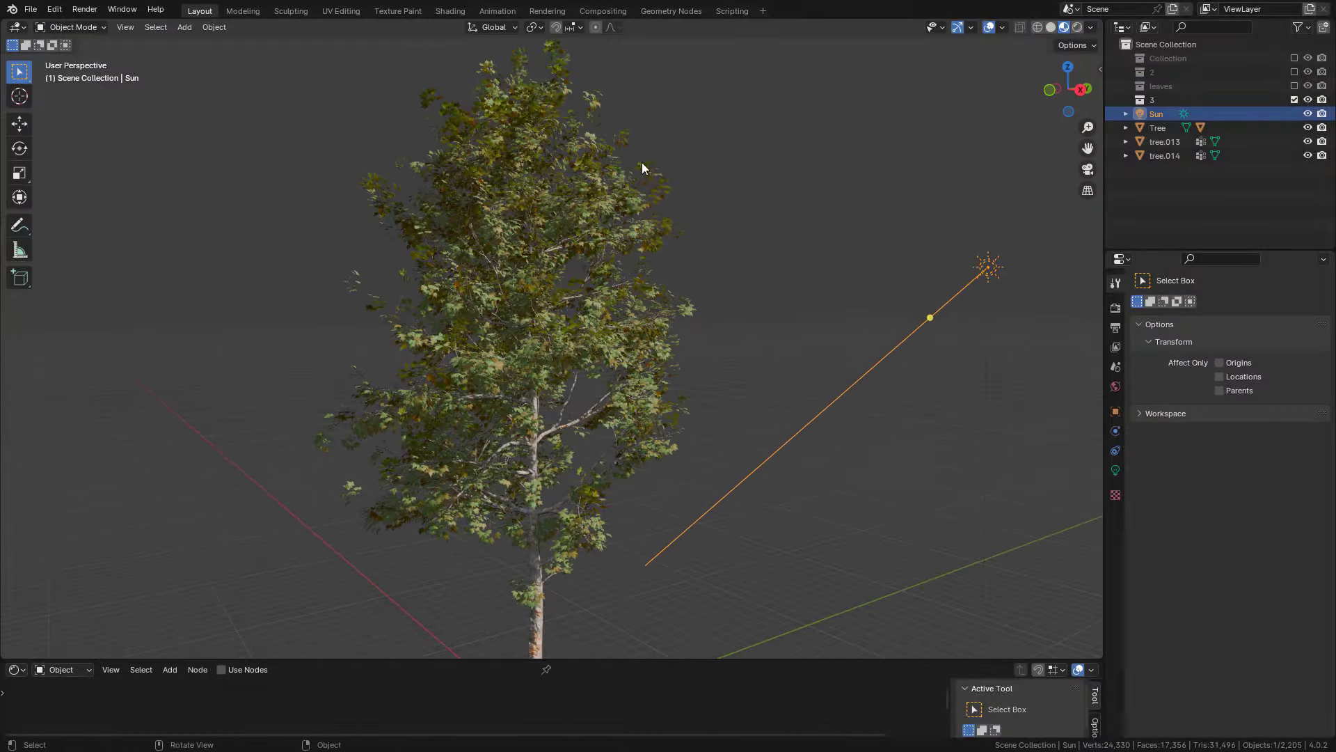
- Switch the viewport to Rendered shading and orbit around the finished trees from several angles
left_click(1077, 29)
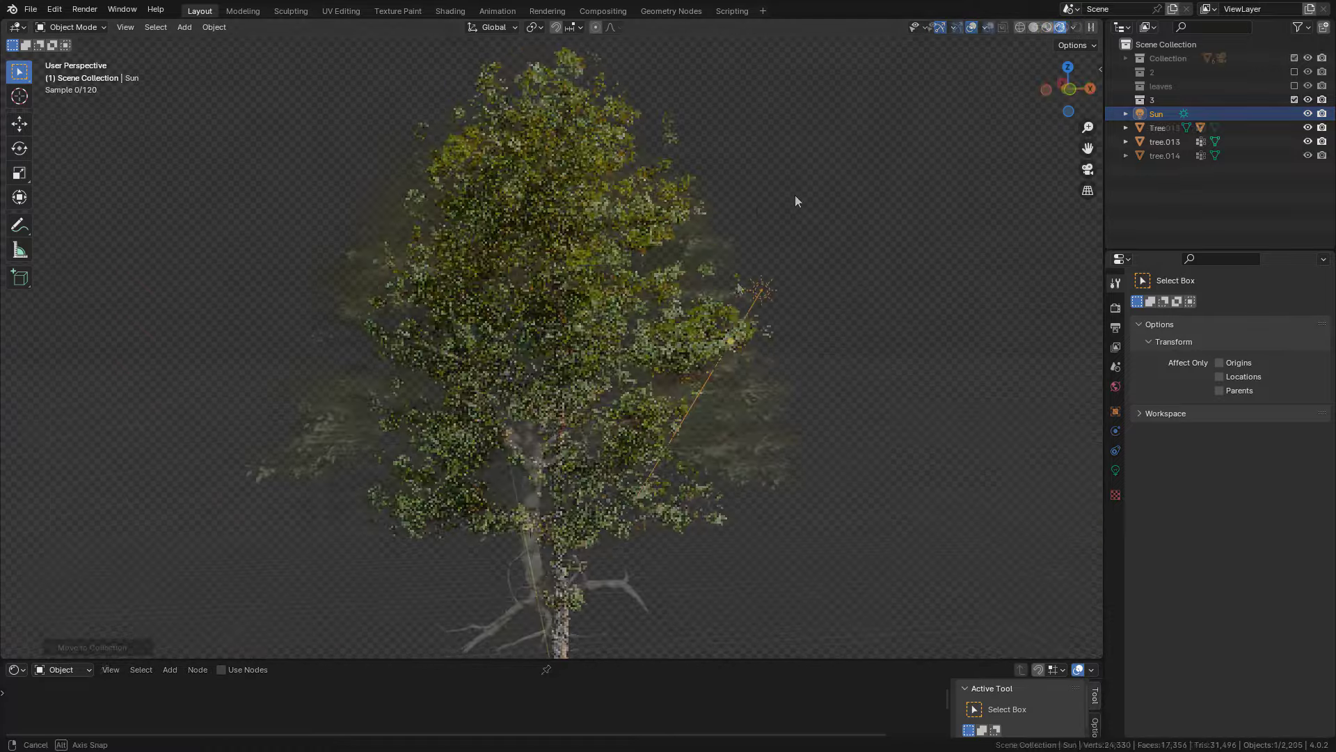
middle_click_drag(666, 282, 801, 264)
left_click(1077, 27)
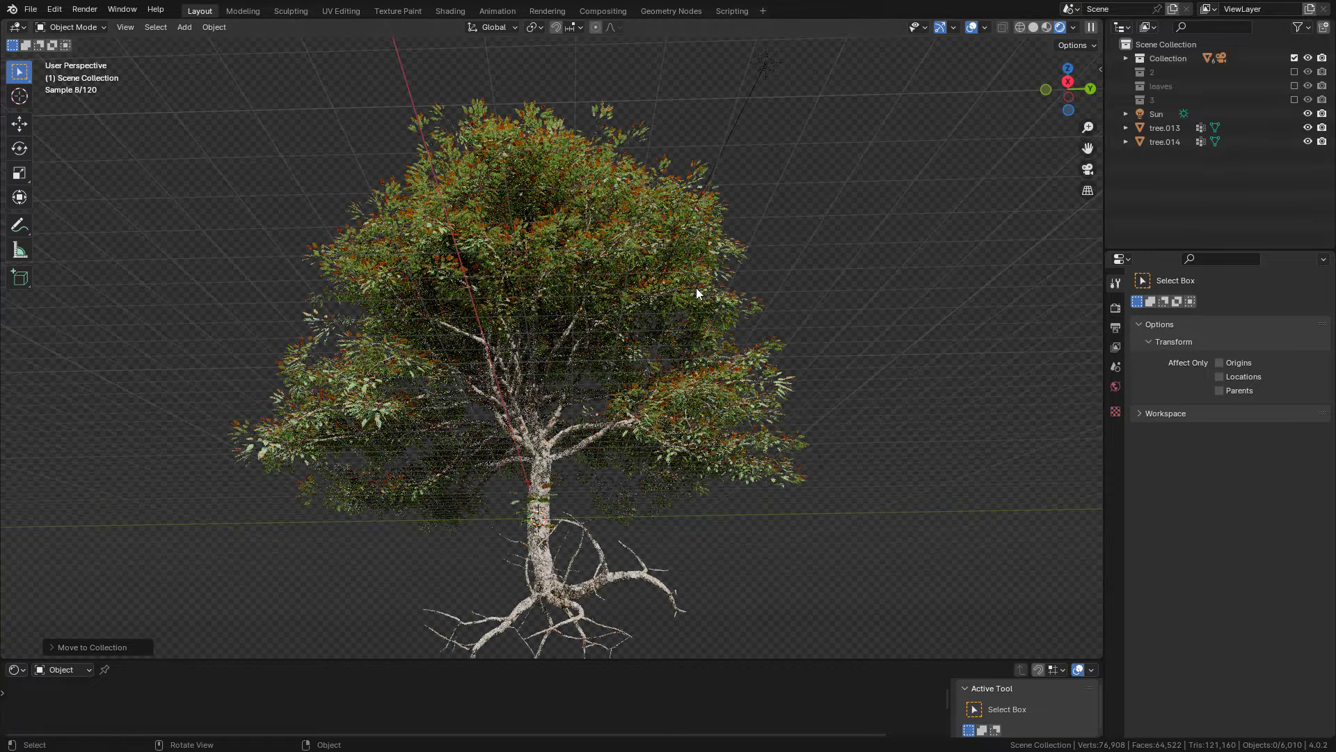
middle_click_drag(731, 285, 700, 308)
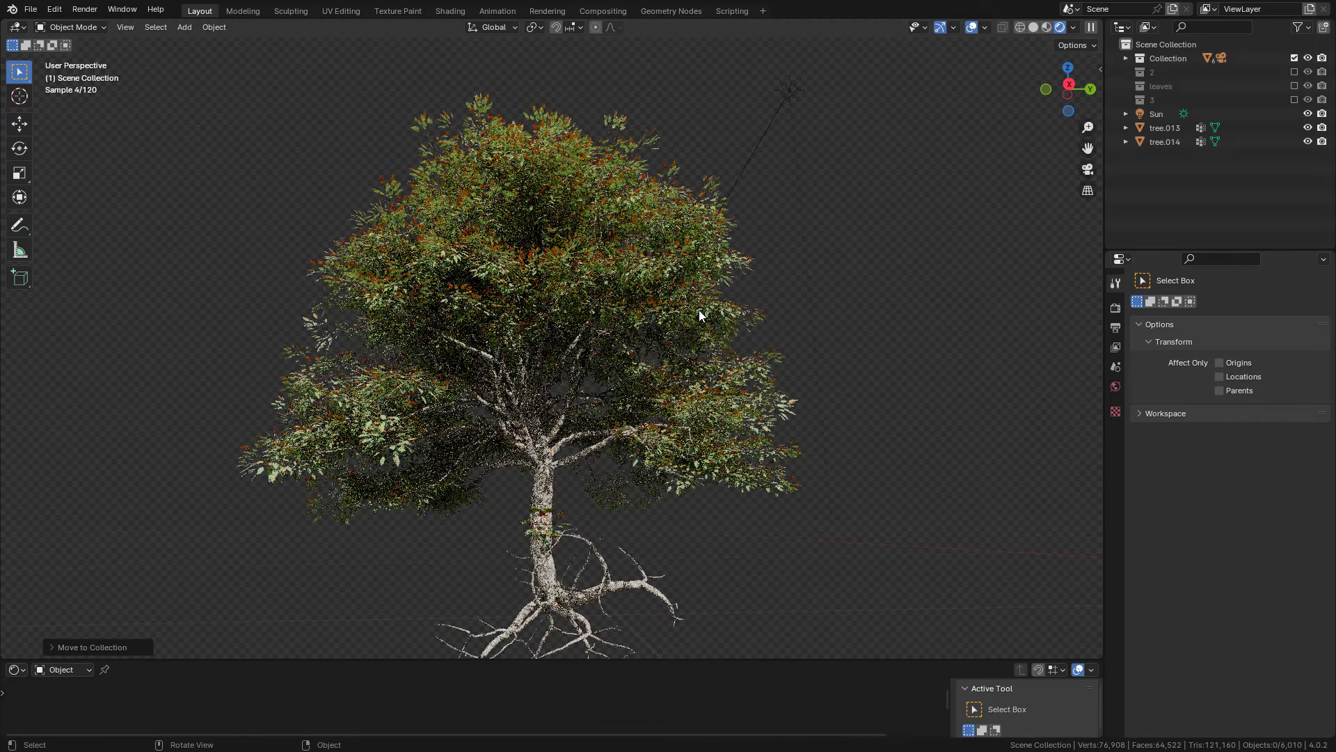
middle_click_drag(589, 345, 733, 345)
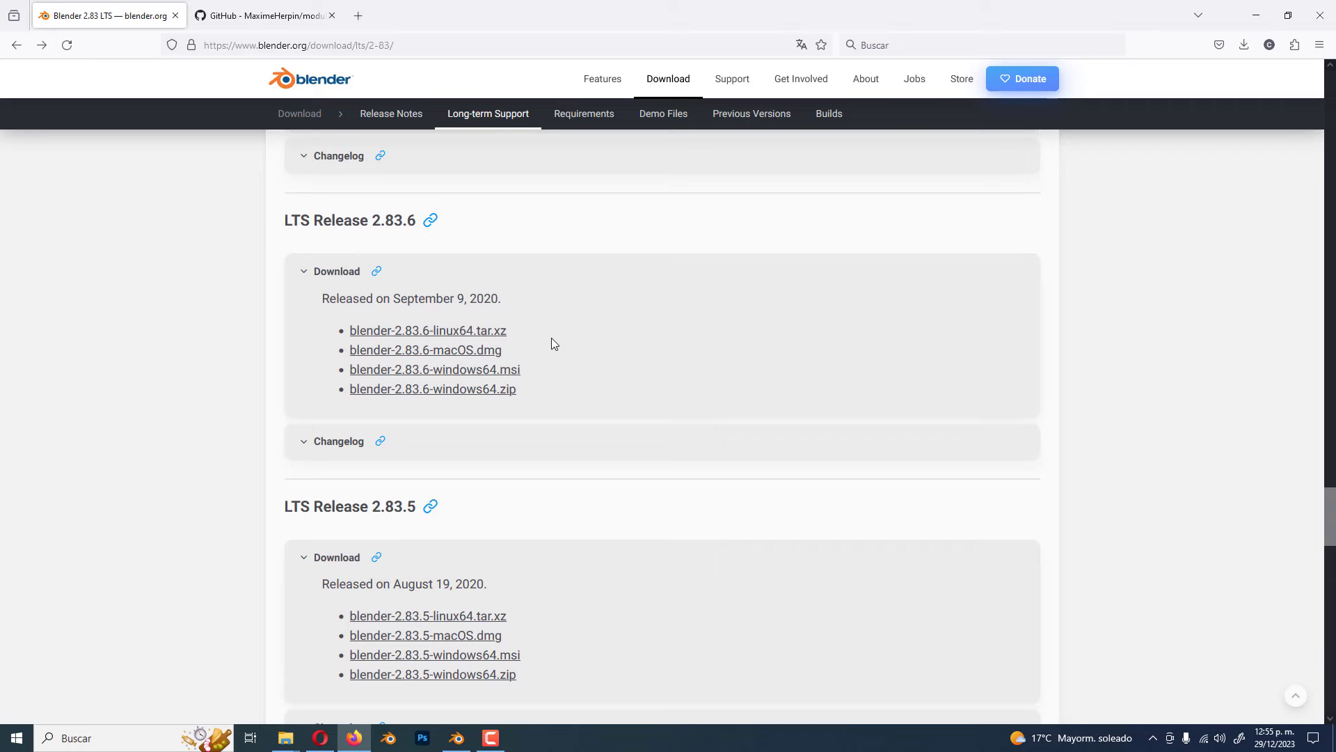
scroll(552, 337, "up", 4)
scroll(554, 342, "up", 10)
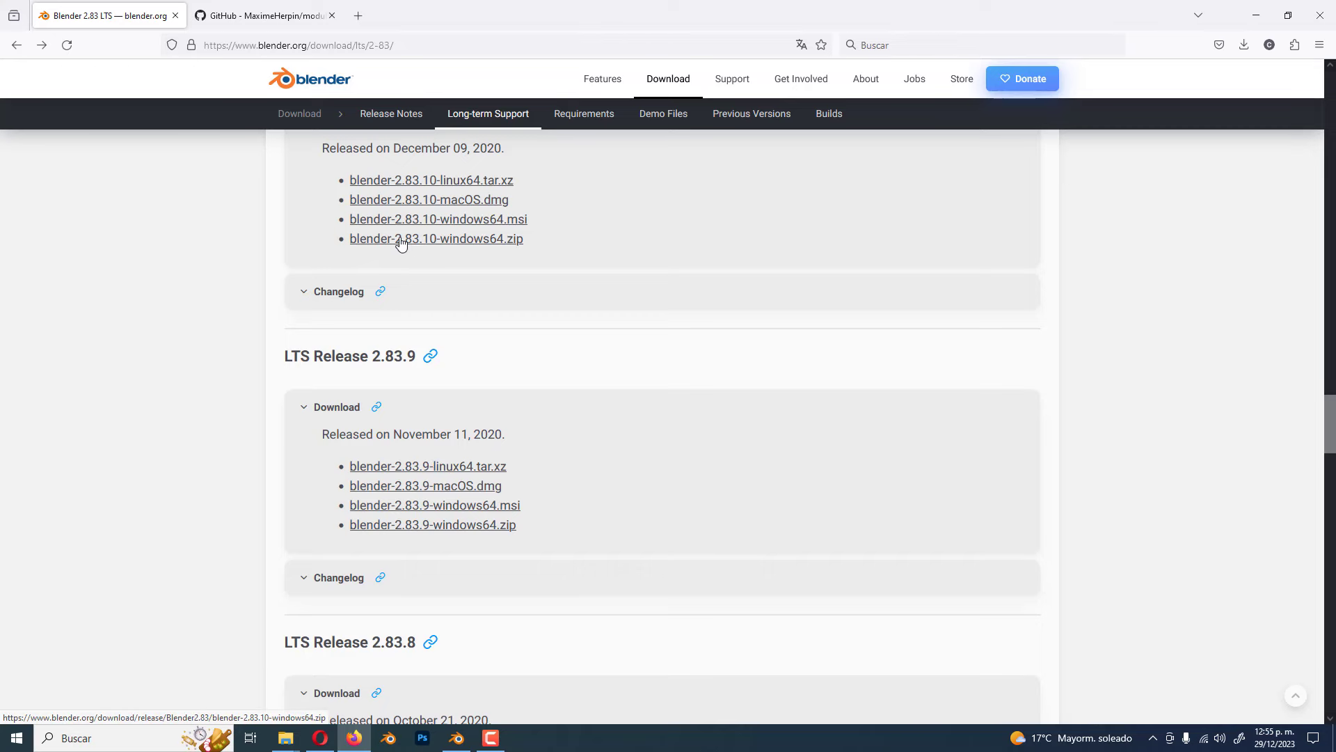
- Show the modular_tree repository's blender_28 branch on GitHub with its Code download options
left_click(287, 17)
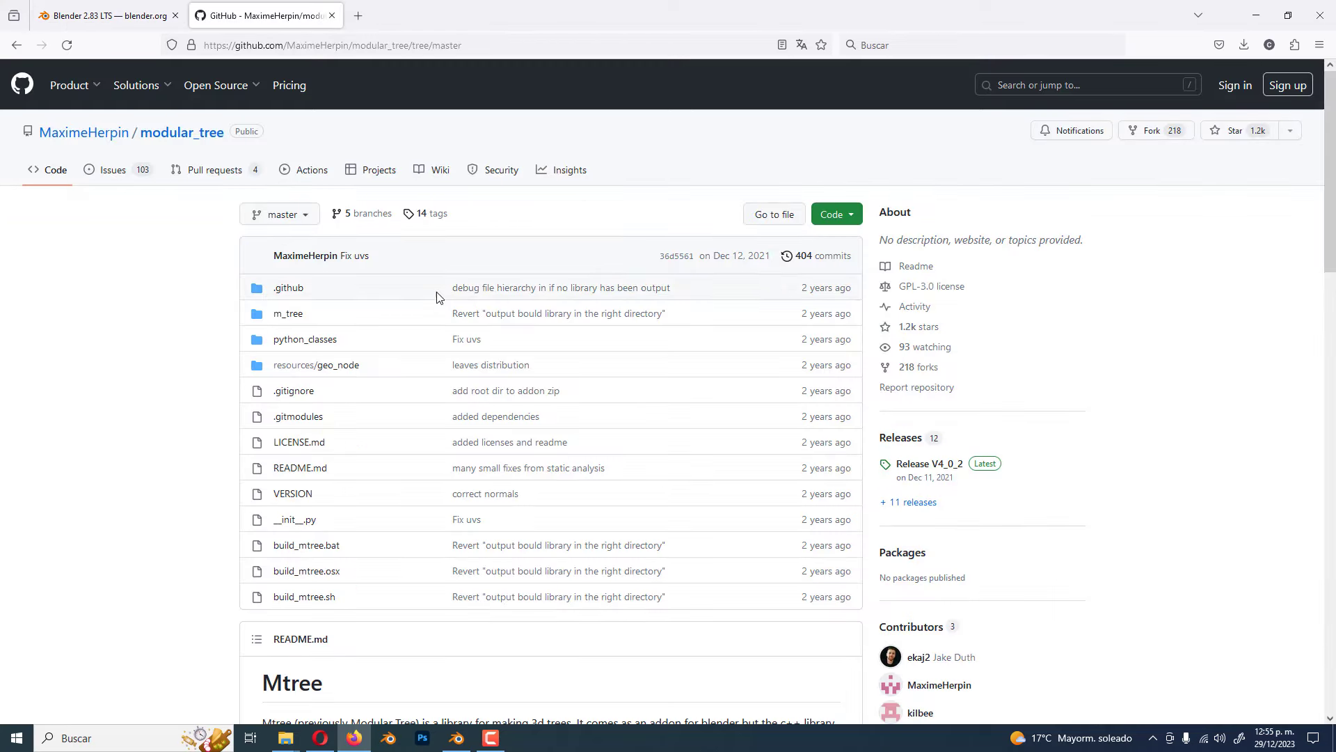
left_click(303, 215)
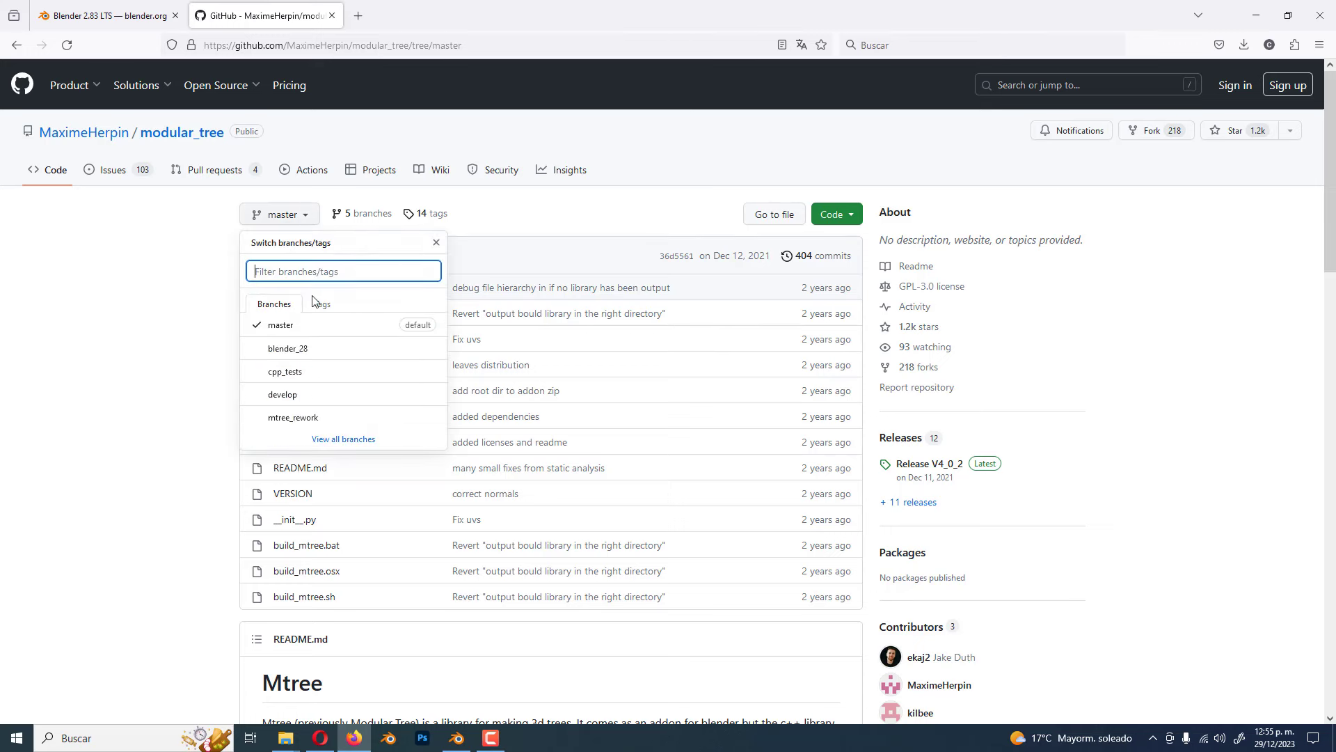
left_click(304, 355)
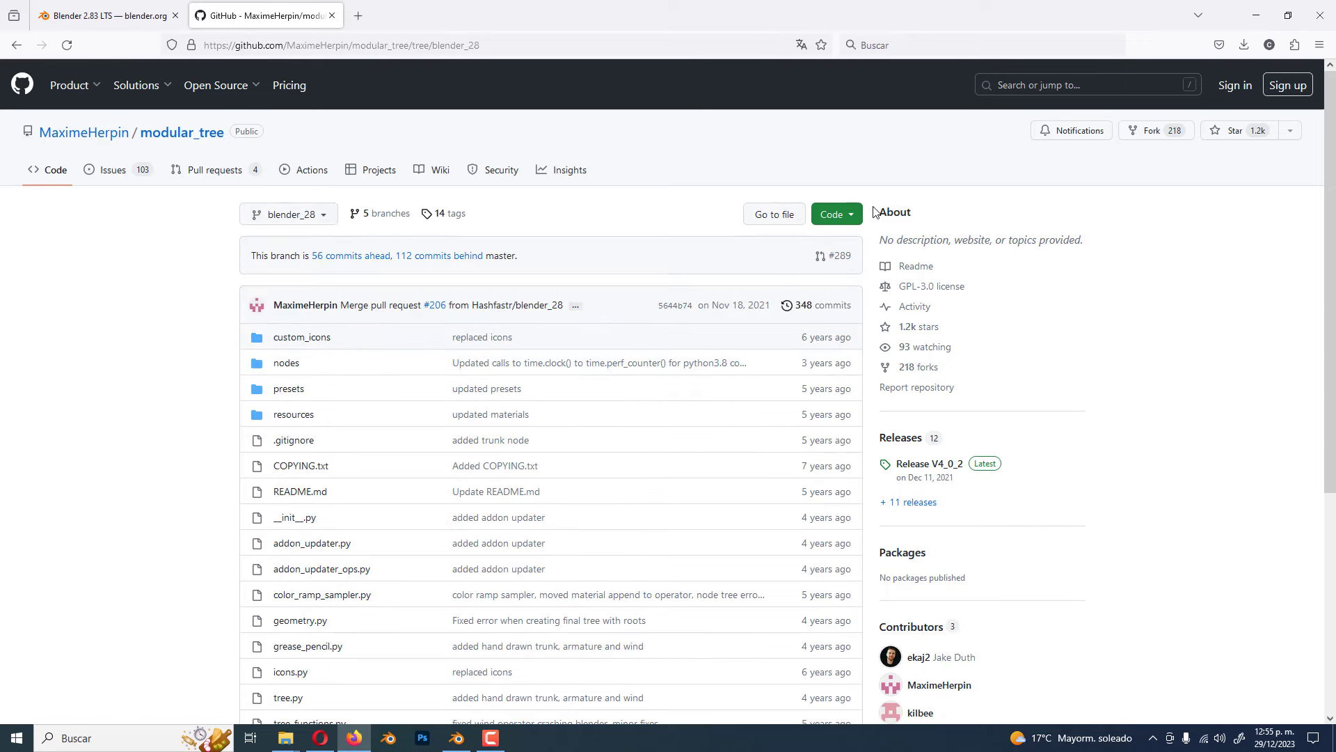
left_click(835, 214)
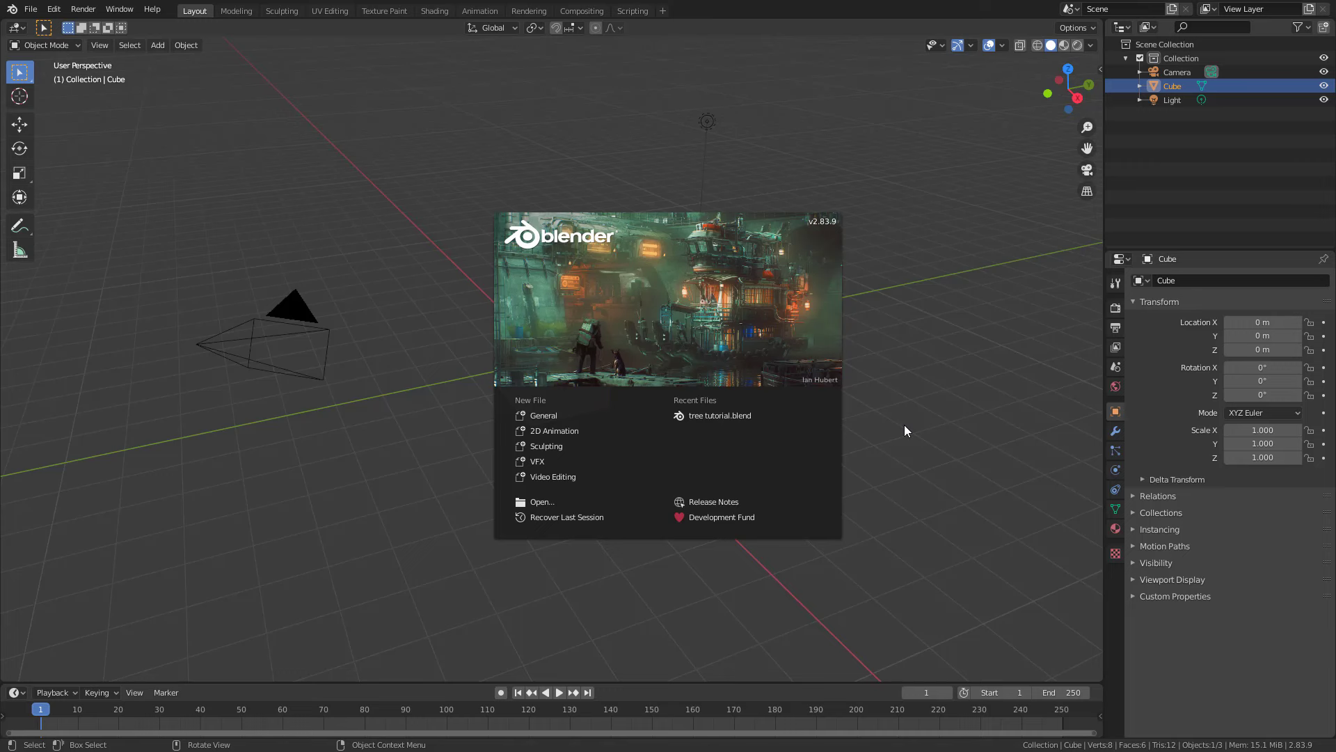
- Dismiss the splash, check the Mtree add-on on the Add-ons preferences page, then close Preferences
left_click(480, 195)
left_click(55, 13)
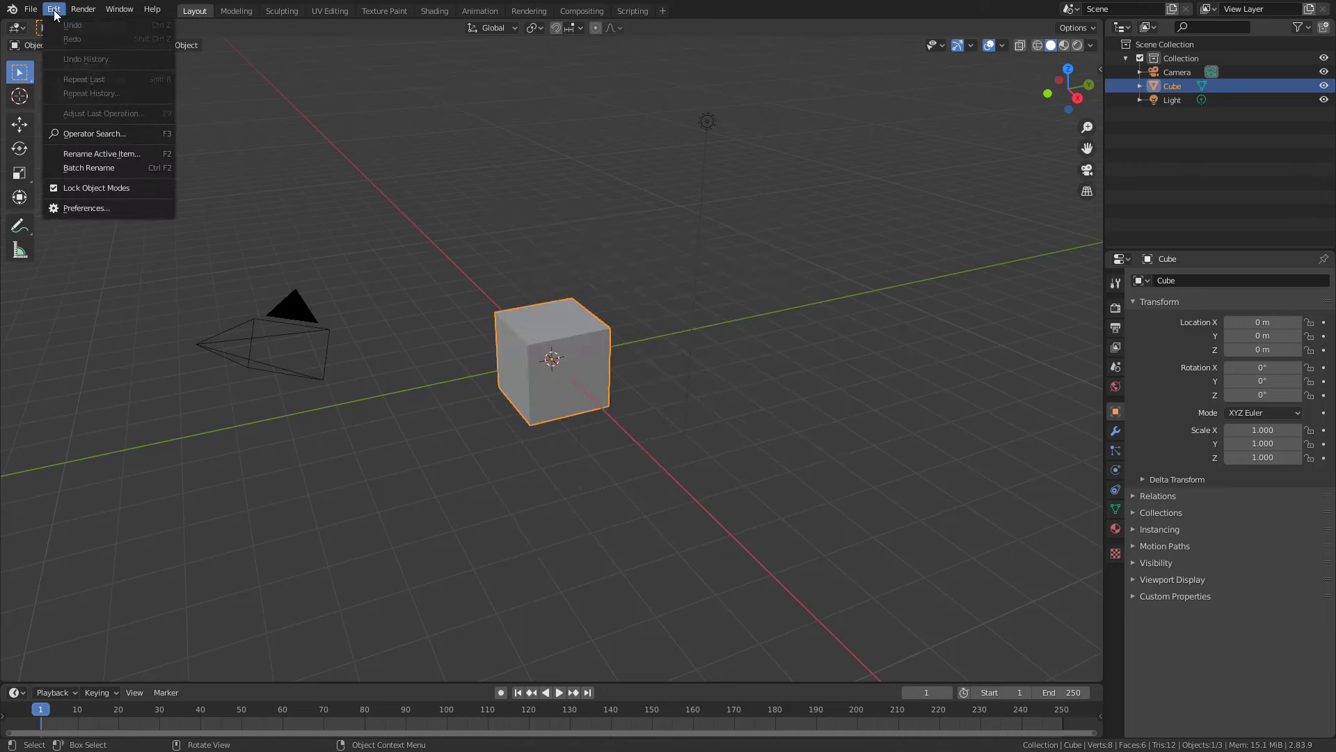
left_click(86, 209)
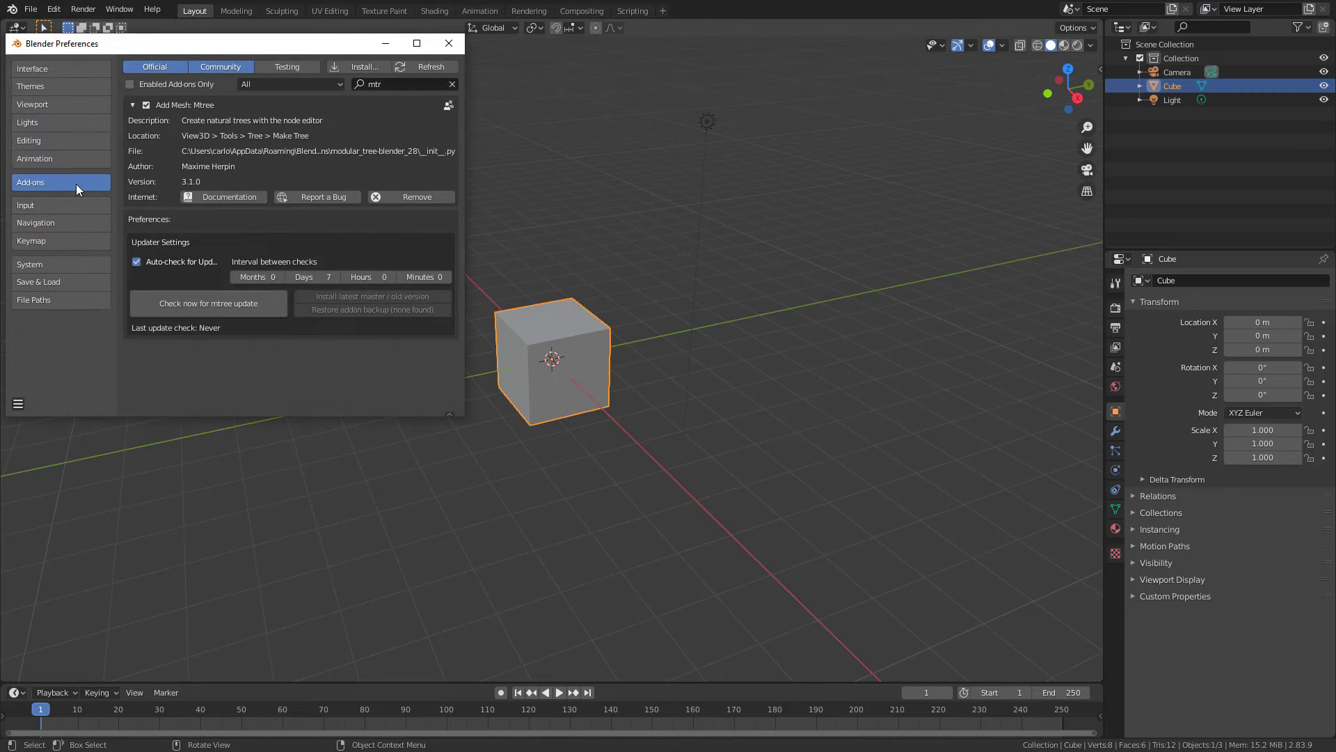
left_click(358, 67)
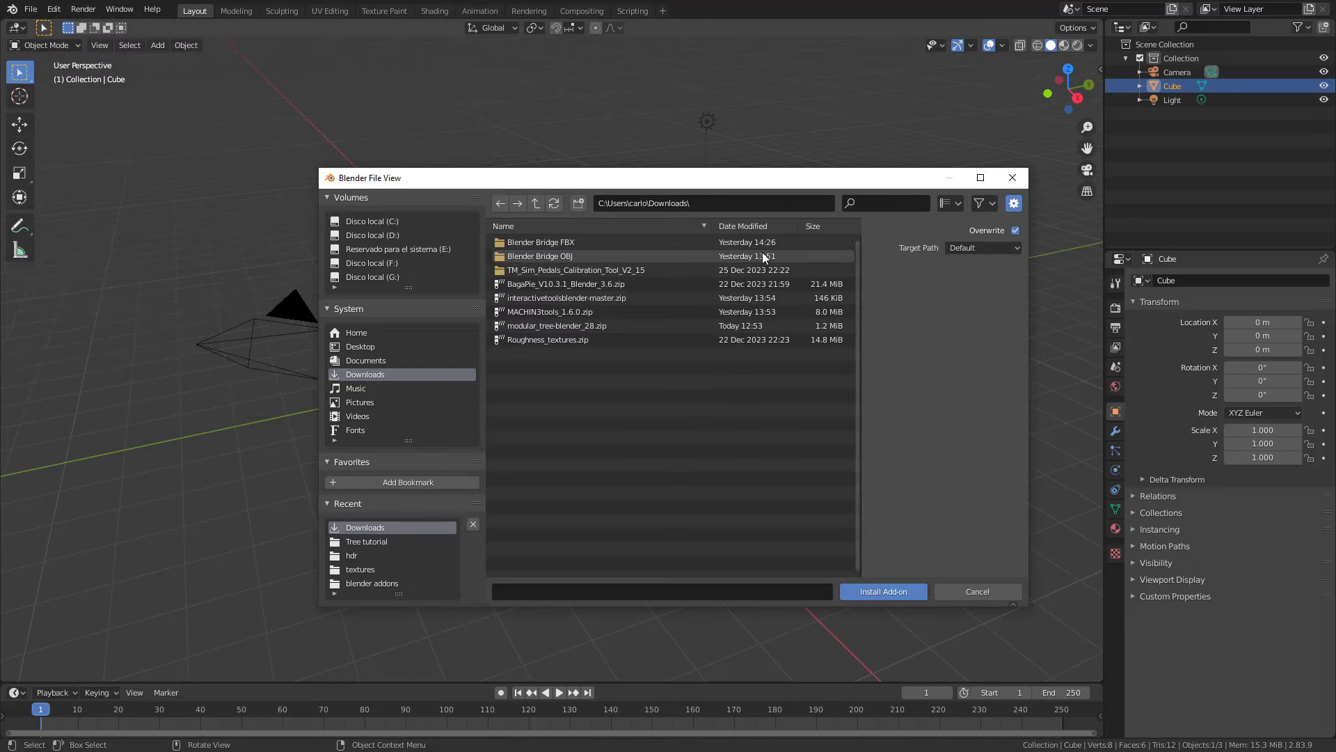
left_click(1012, 177)
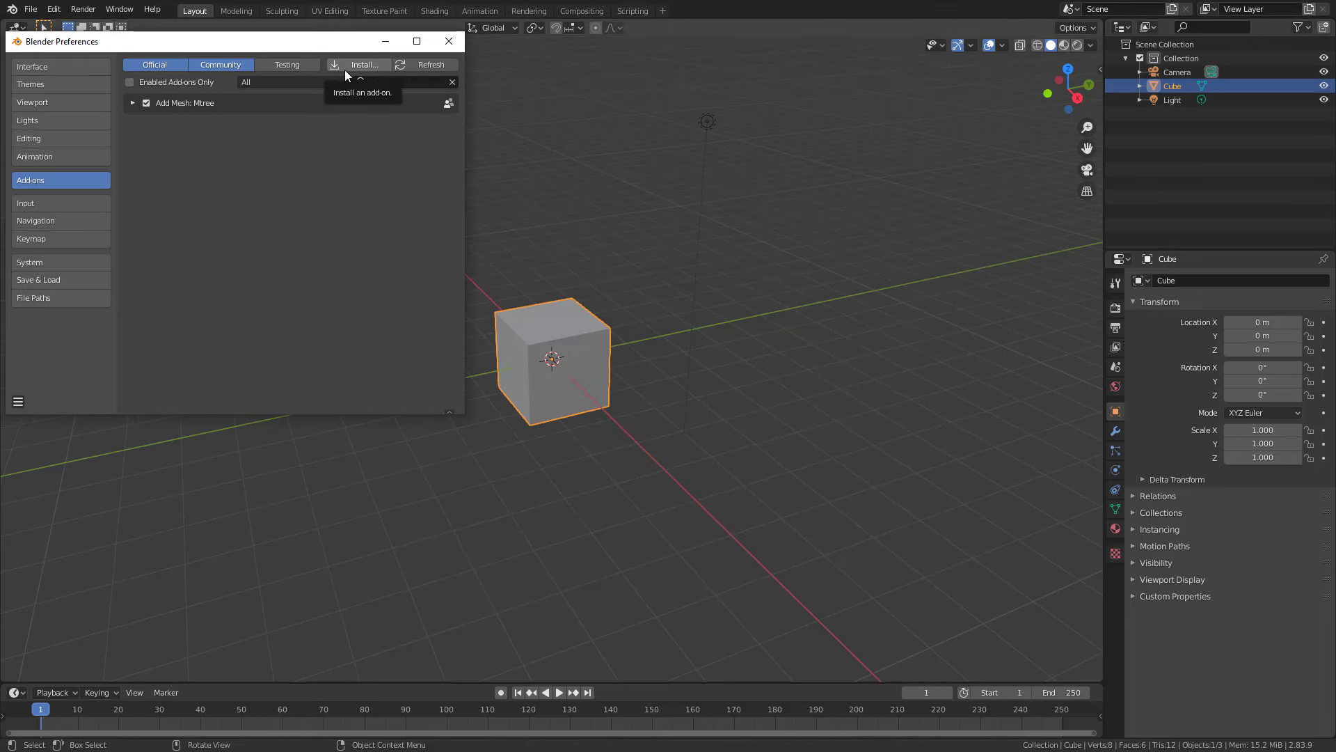
left_click(133, 104)
left_click(133, 103)
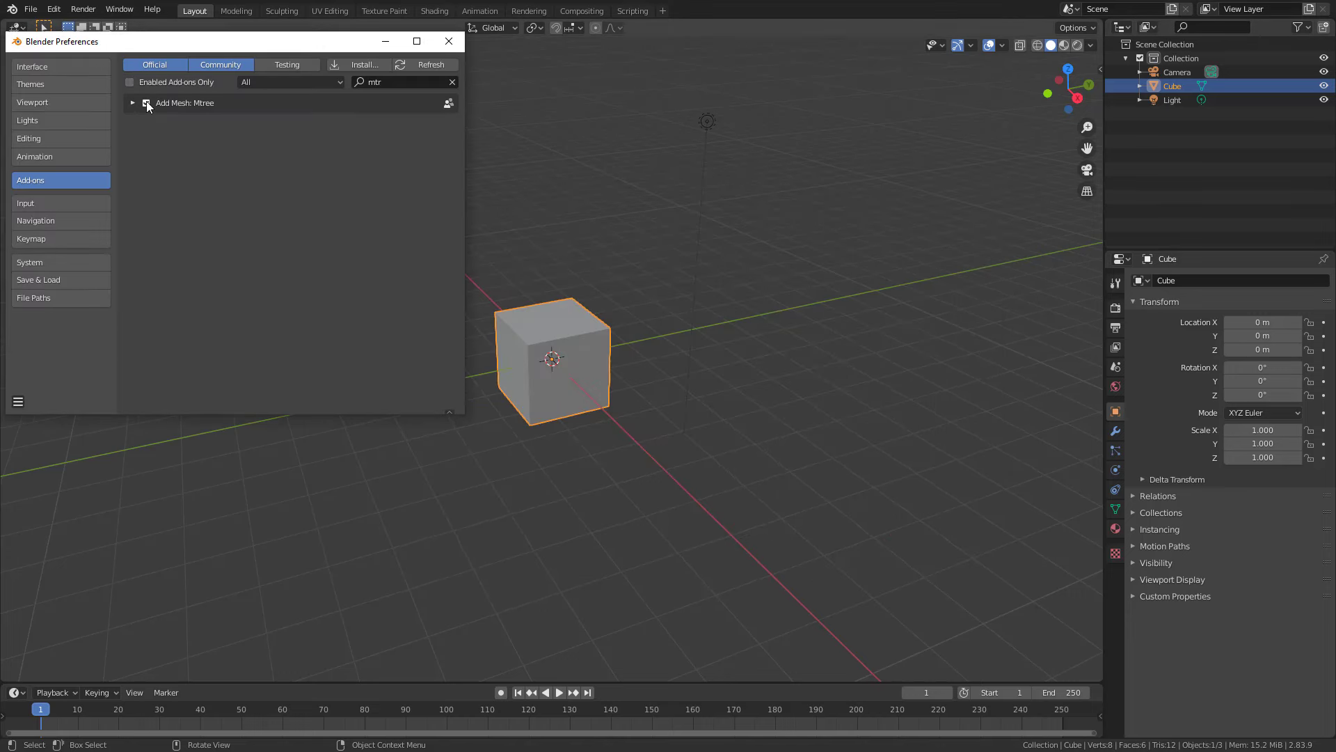
left_click(459, 43)
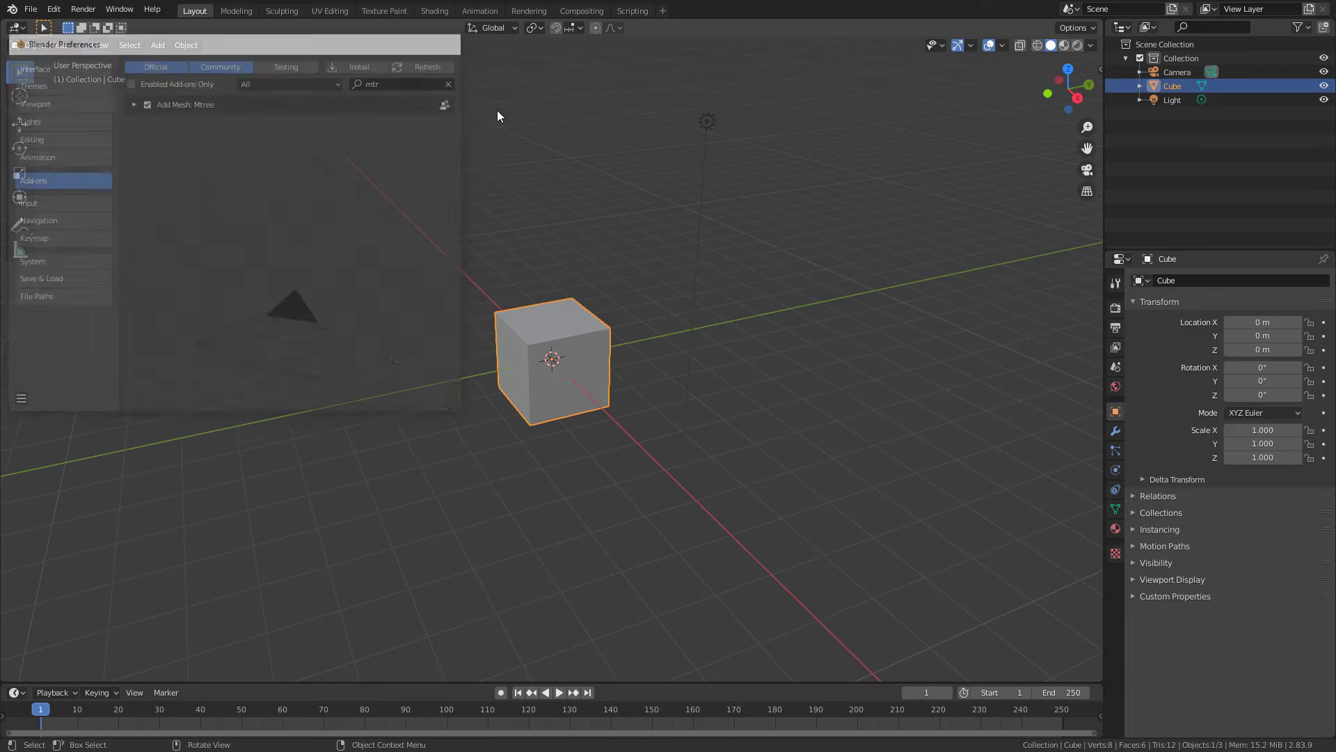
- Delete all default objects and turn the enlarged lower area into an Mtree node editor
key("a")
key("Delete")
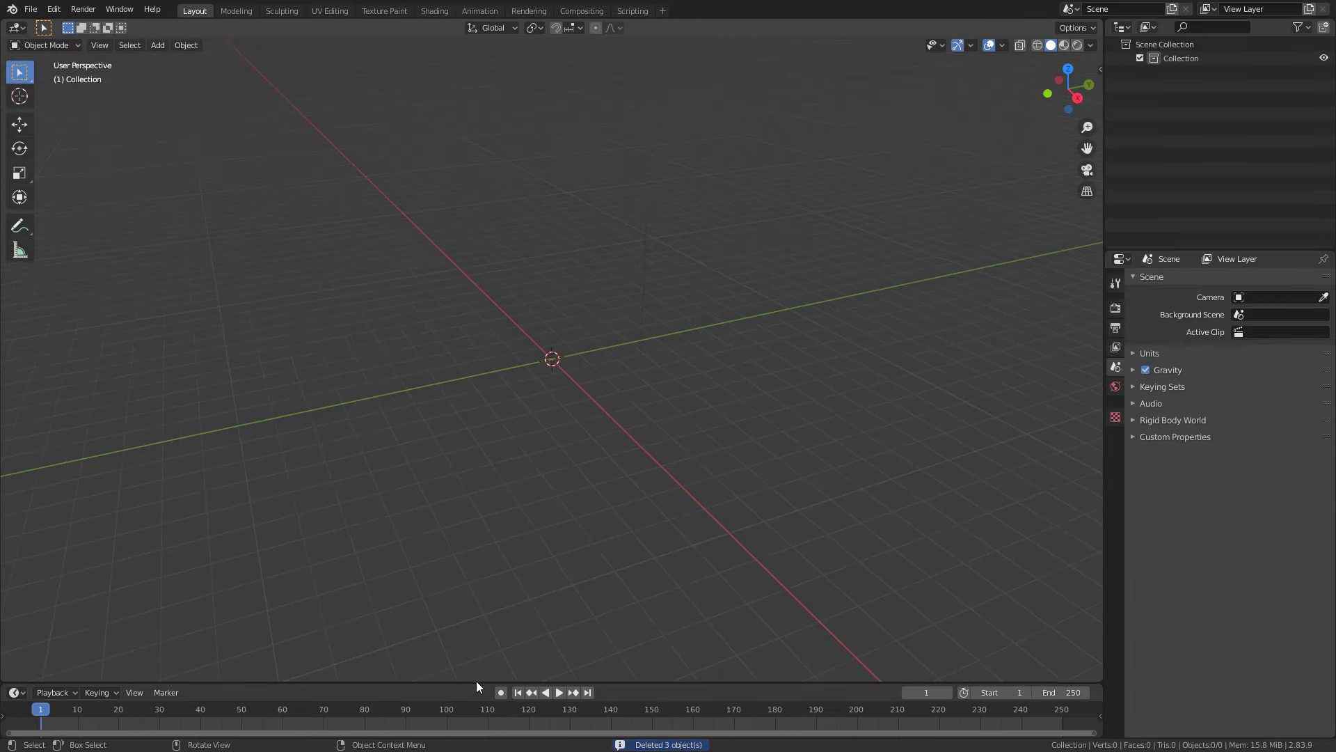
left_click_drag(476, 681, 541, 417)
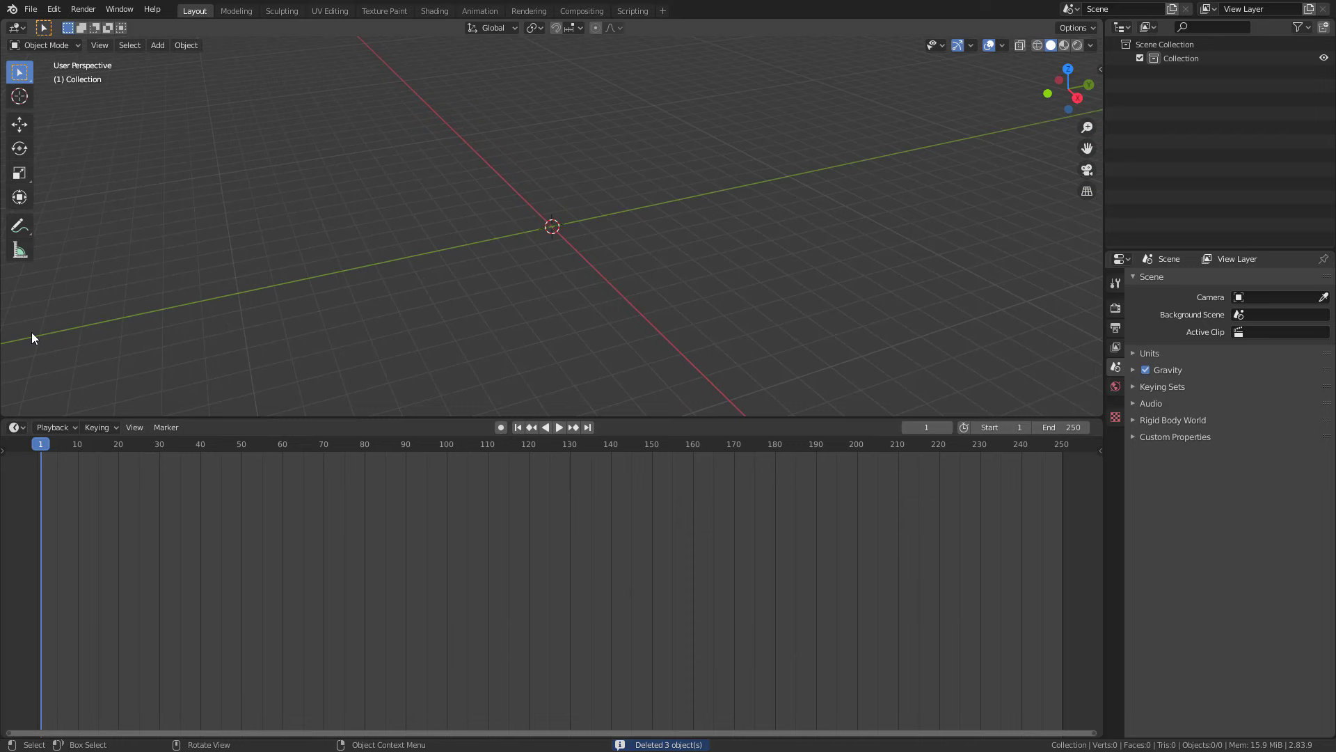
left_click(14, 428)
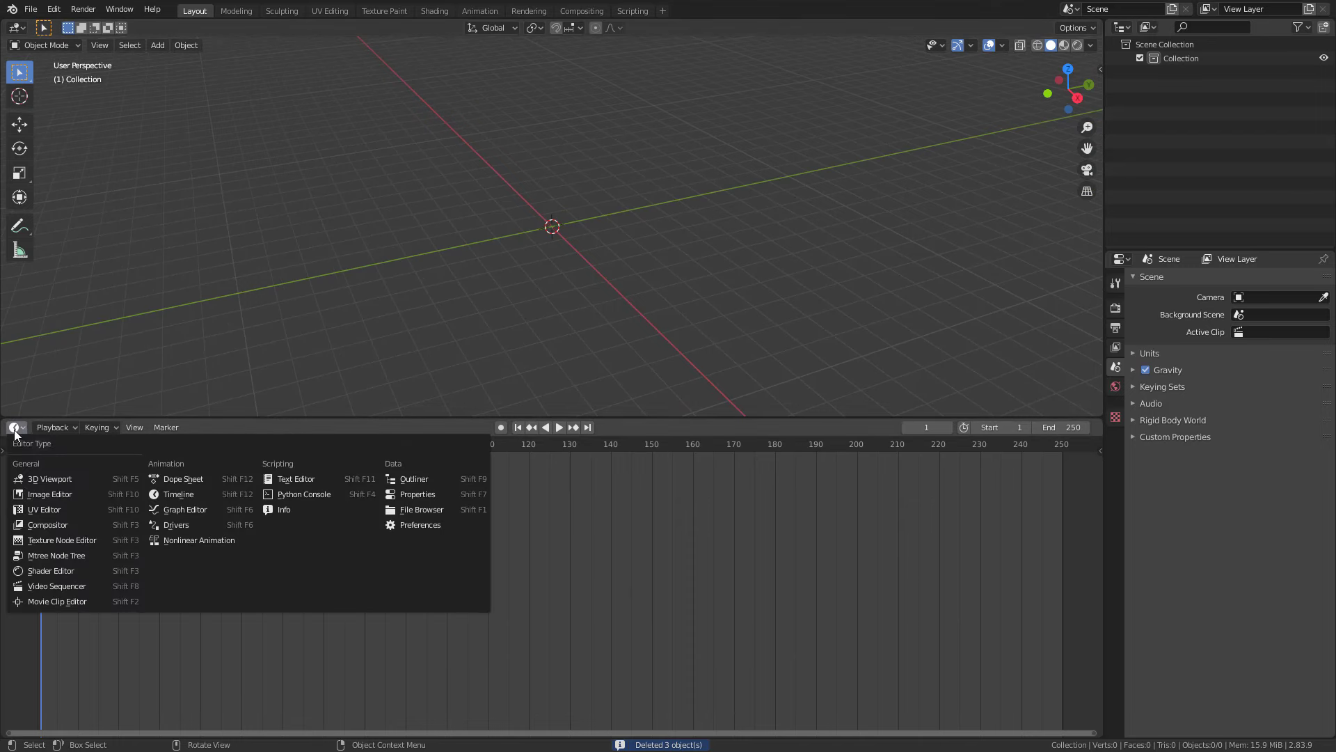
left_click(69, 557)
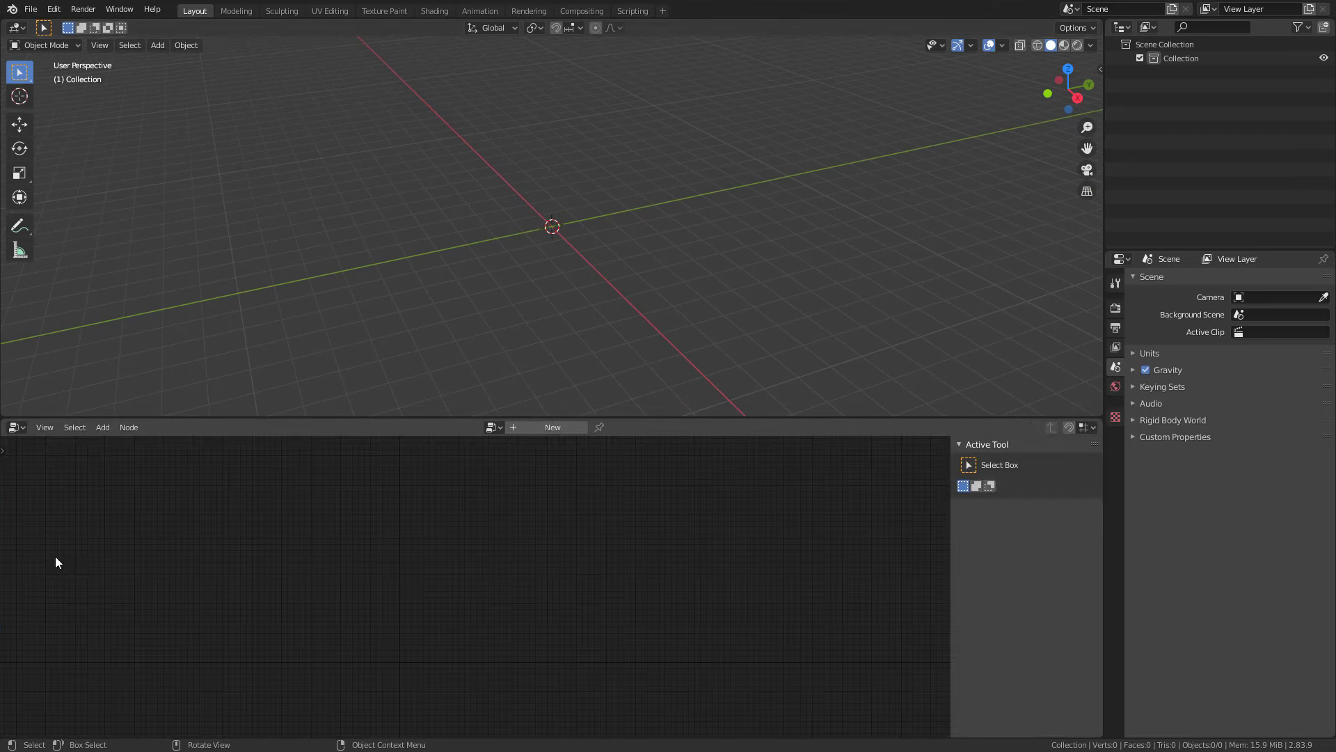
- Create a new NodeTree and select the old oak preset in the Mtree sidebar
left_click(553, 427)
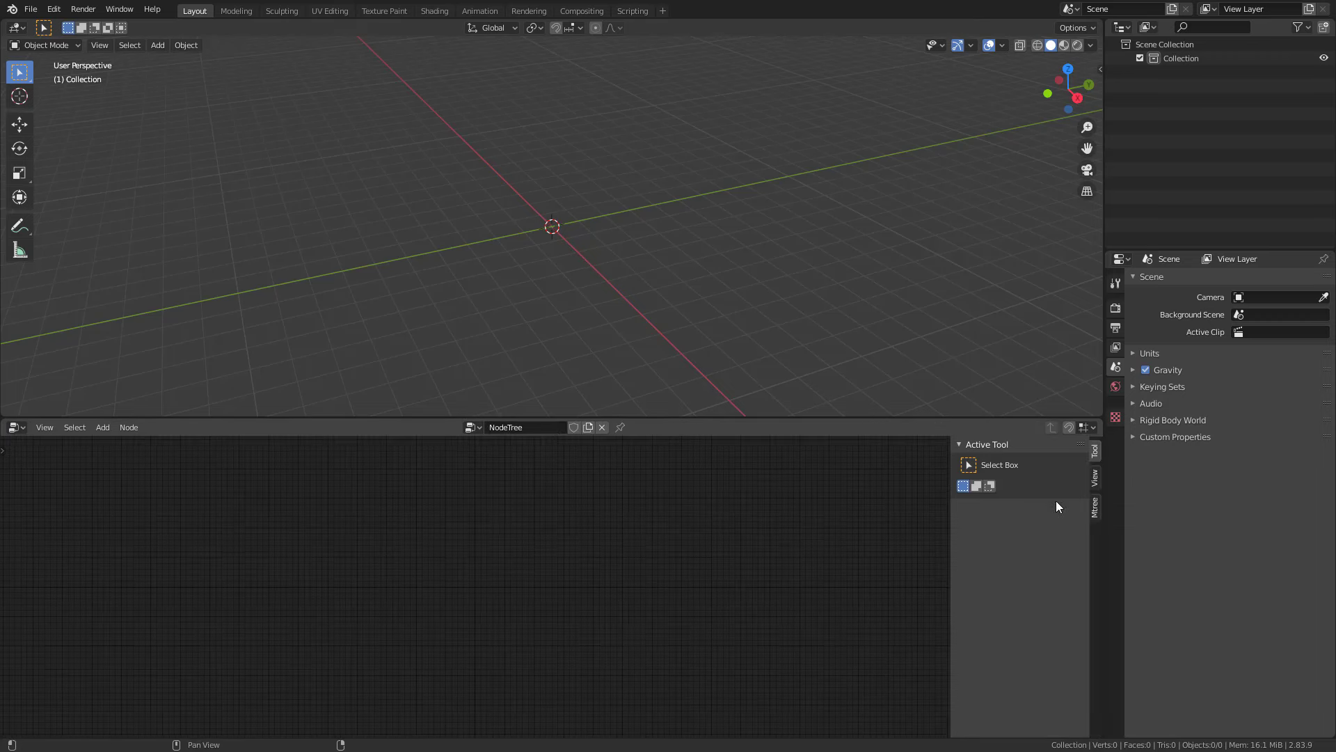
left_click(1096, 512)
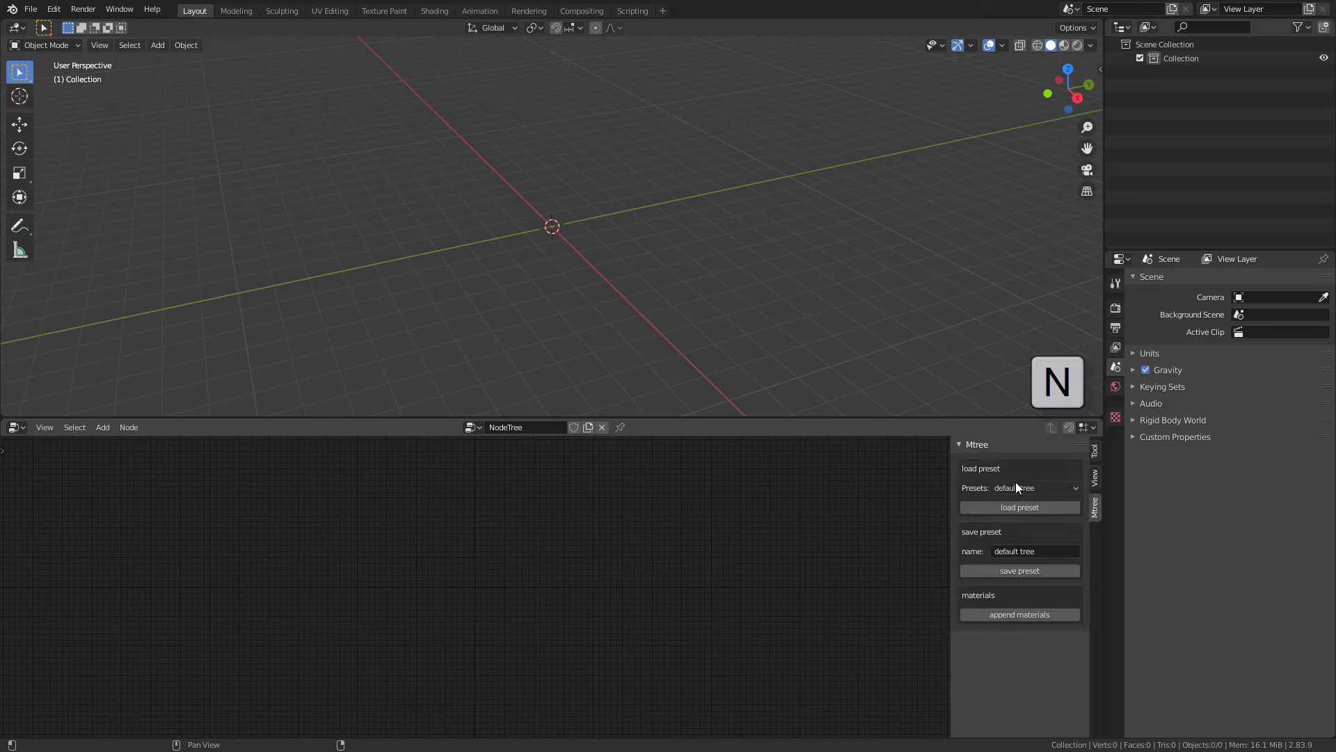
key("n")
key("n")
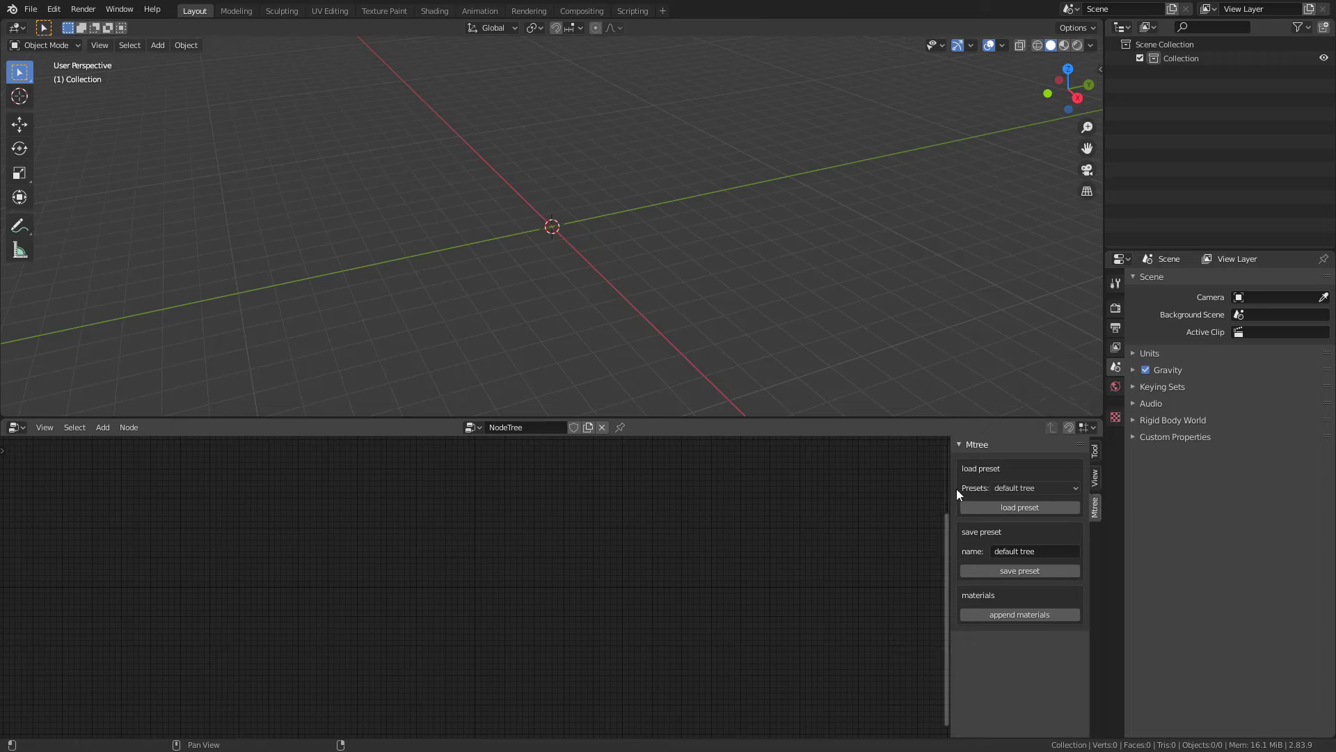
left_click(1023, 488)
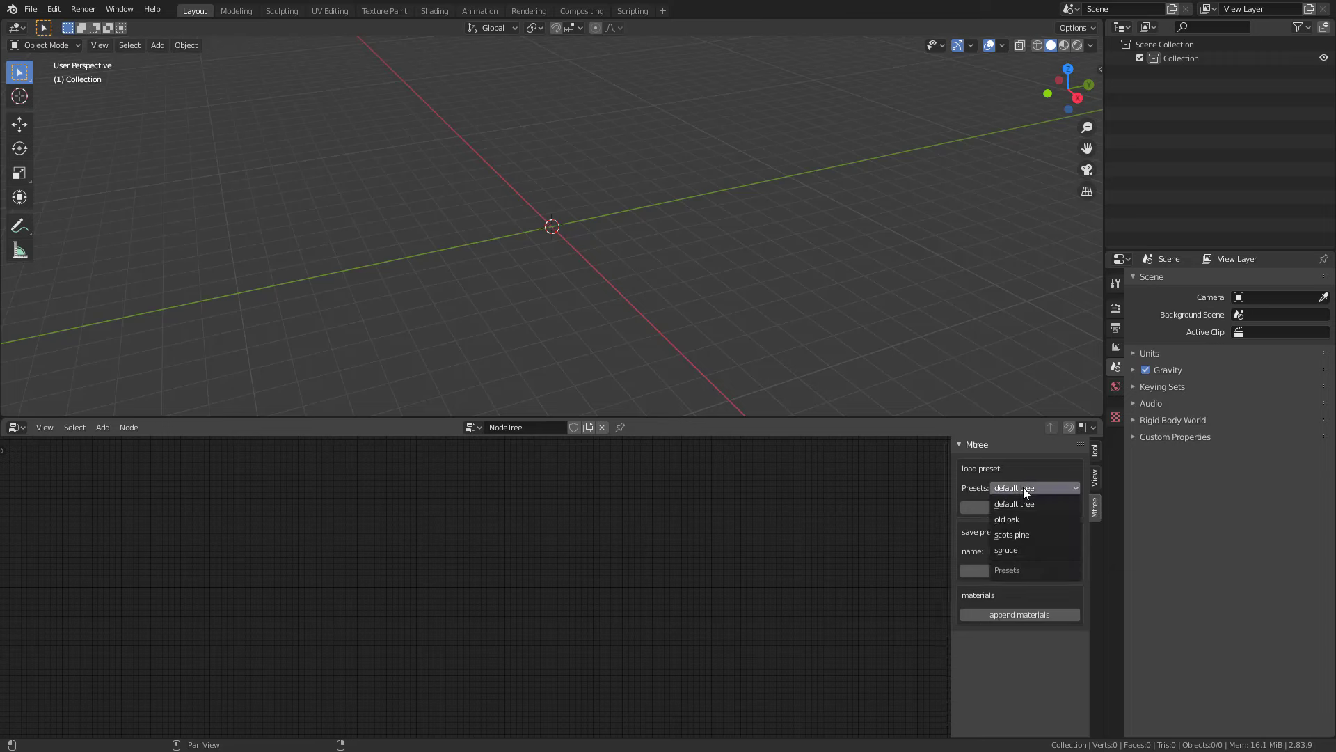
left_click(1033, 525)
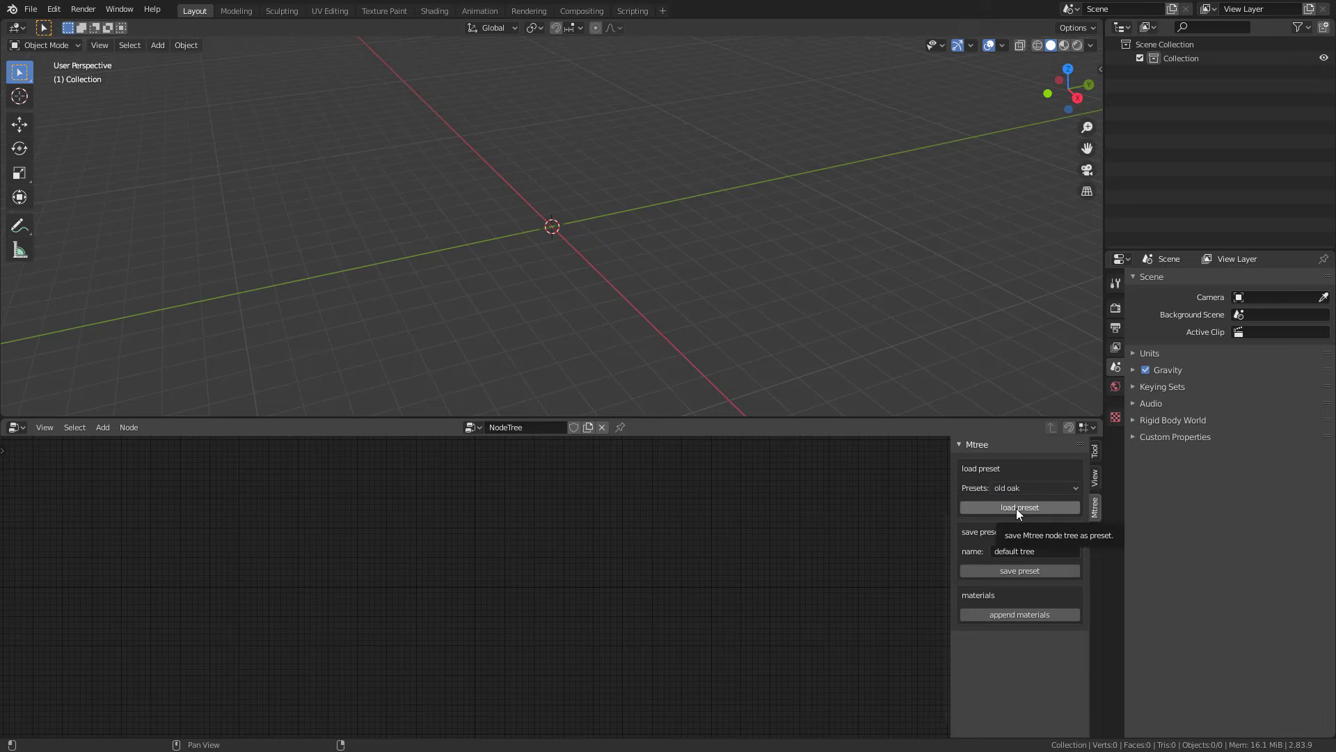
- Load the old oak preset's nodes, frame them, and generate the tree
left_click(1016, 509)
key("Home")
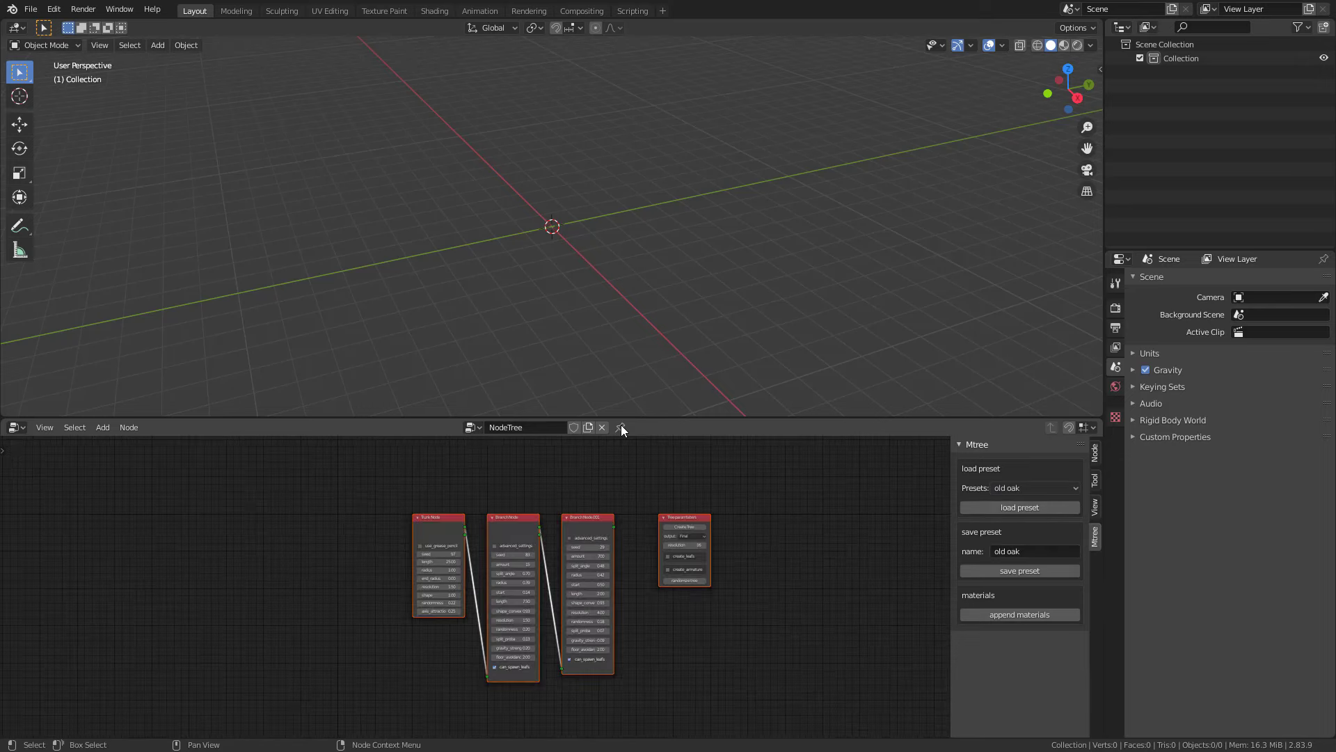
left_click_drag(621, 419, 620, 353)
scroll(232, 521, "up", 4)
left_click_drag(327, 445, 287, 461)
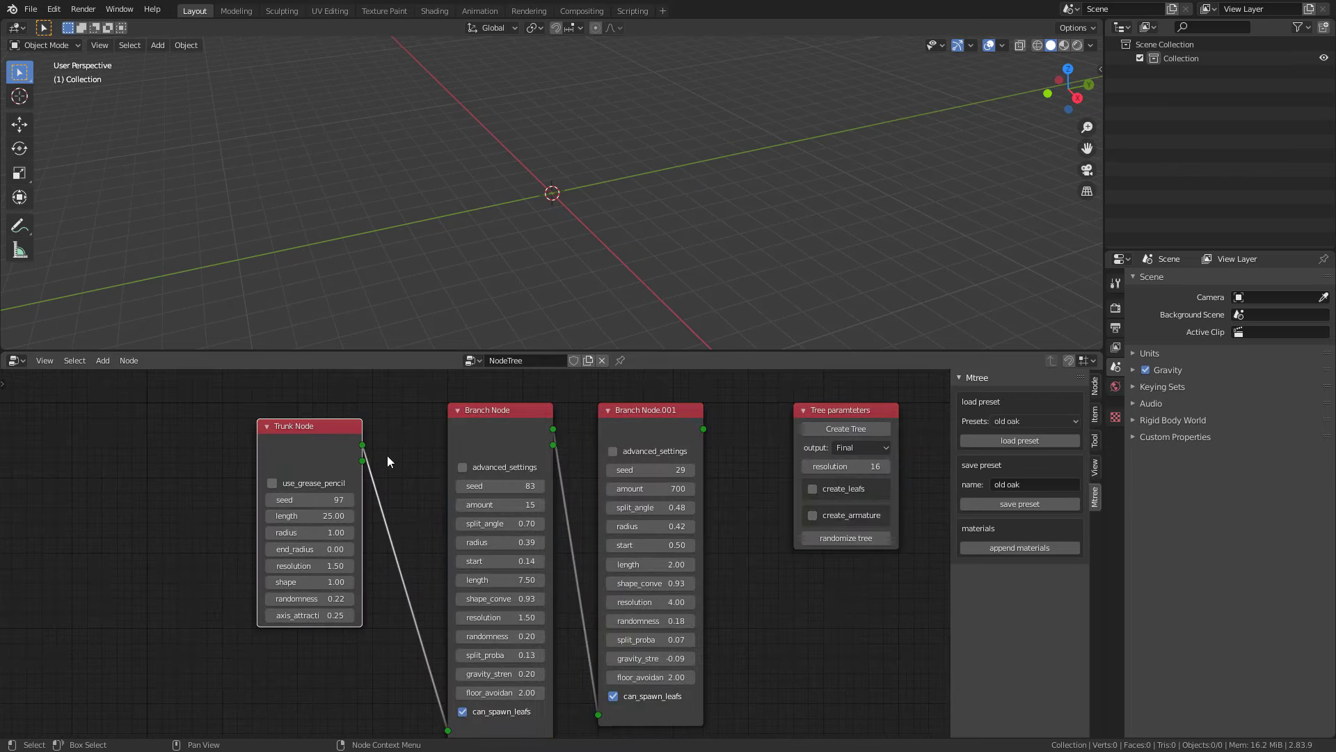
left_click(846, 431)
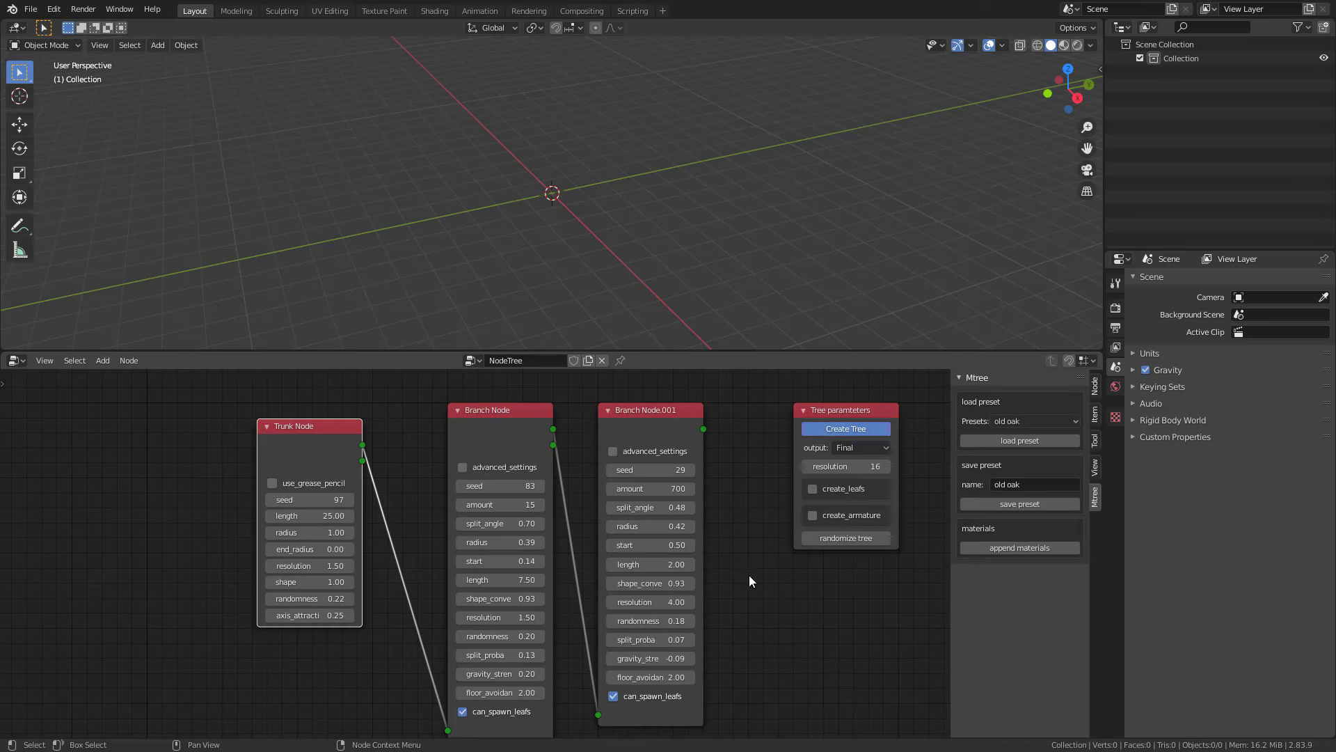
- Move Trunk Node, Branch Node and Branch Node.001 leftward, then orbit to inspect the oak
scroll(720, 216, "down", 6)
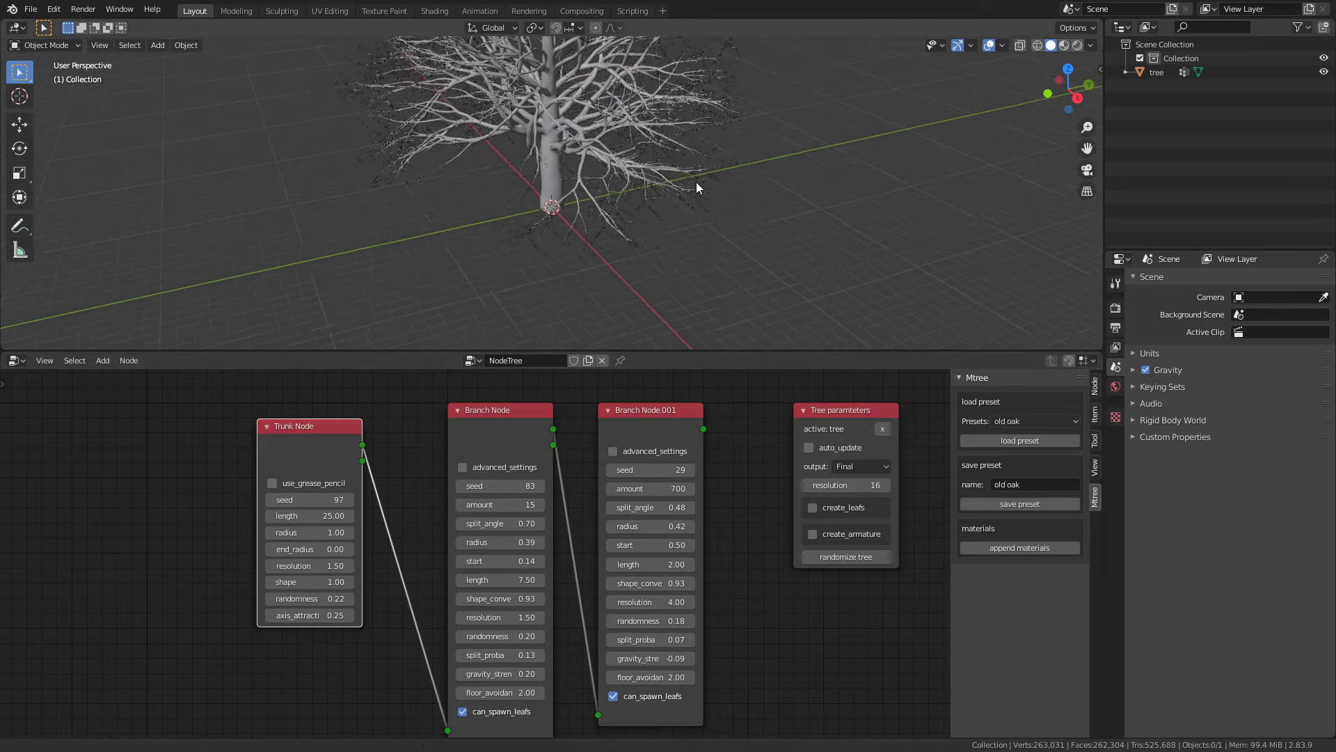
scroll(696, 232, "up", 3)
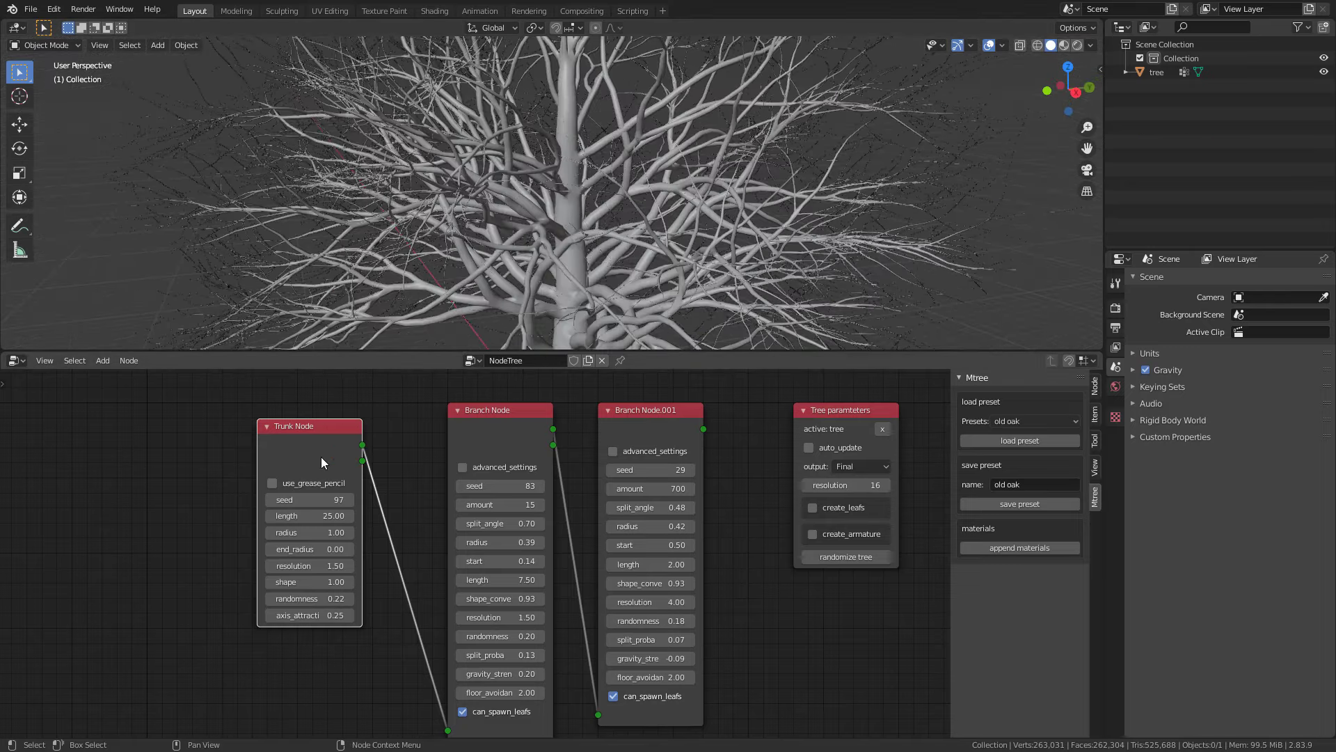
left_click_drag(300, 443, 274, 451)
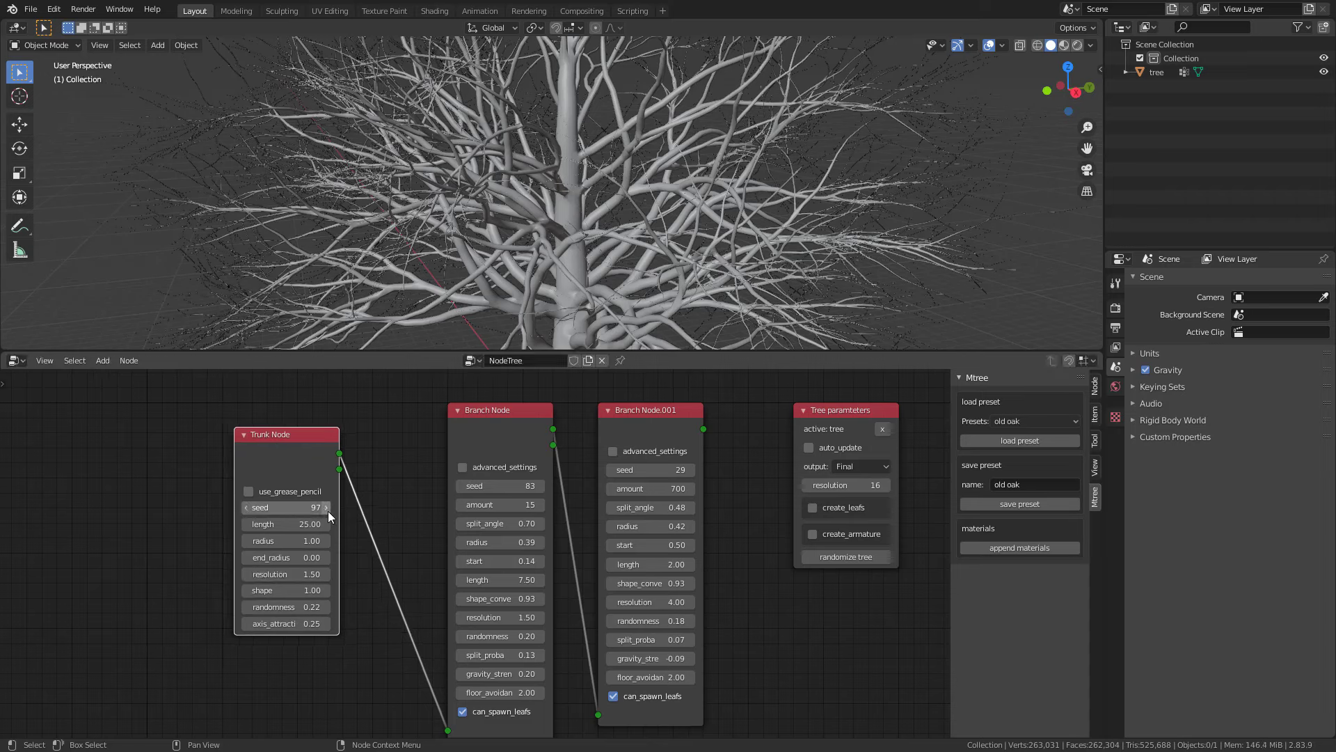
left_click_drag(491, 441, 444, 443)
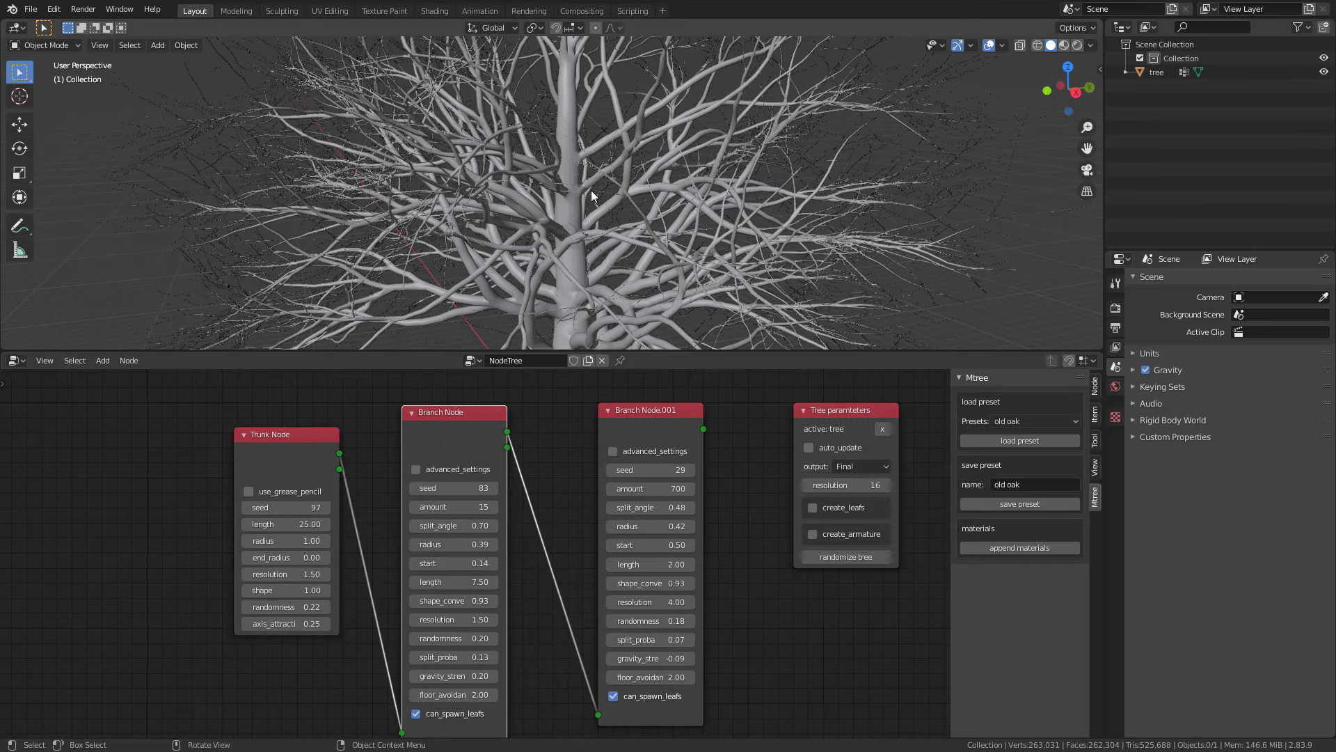
mouse_move(650, 420)
left_mouse_down()
mouse_move(561, 418)
mouse_move(631, 419)
left_mouse_up()
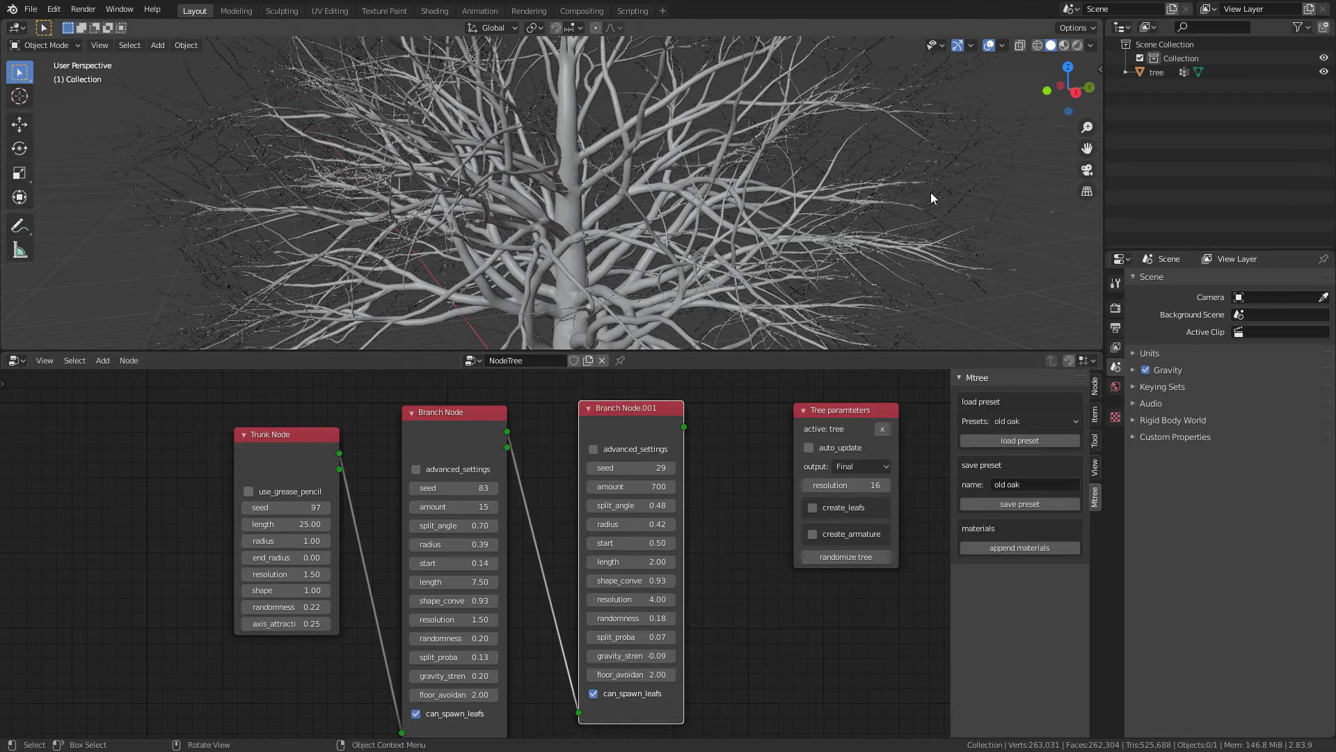
middle_click_drag(930, 192, 846, 209)
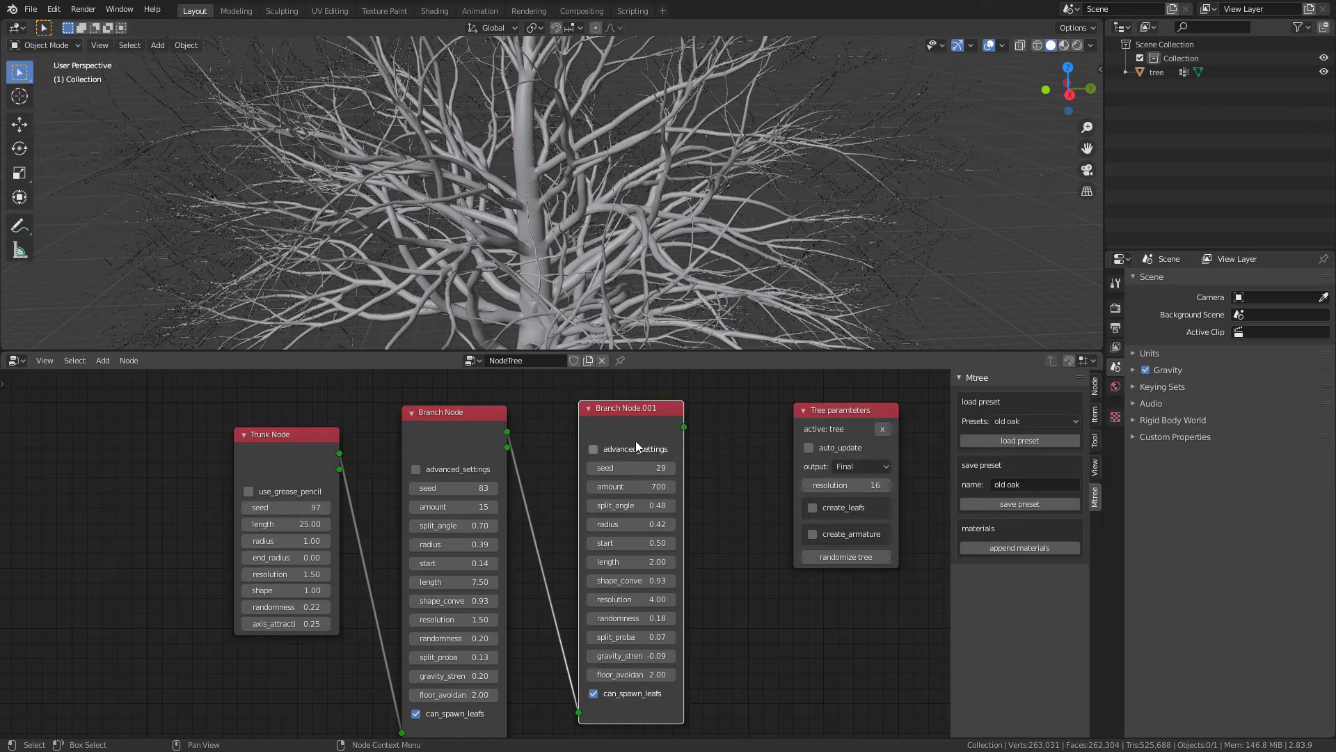
- Set Branch Node.001's amount to 450 and regenerate the oak
left_click(633, 487)
type("450")
key("Return")
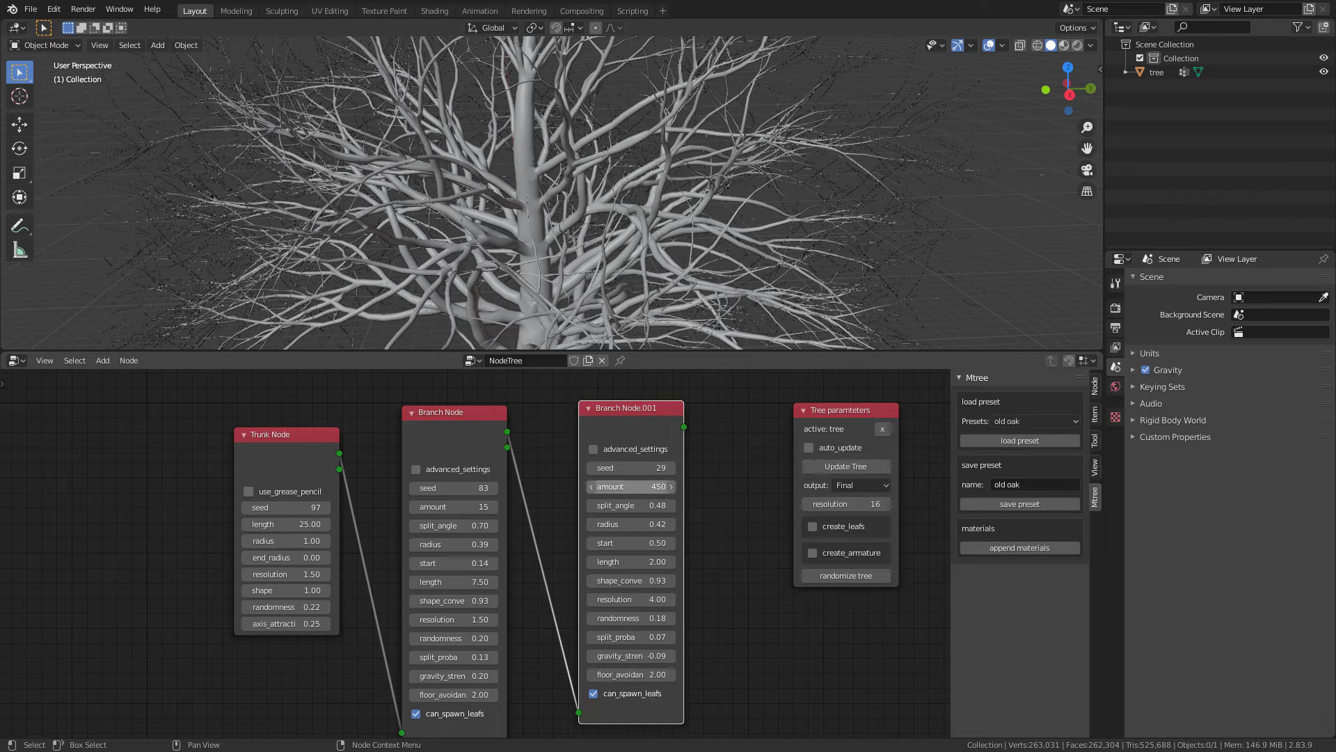
left_click(838, 468)
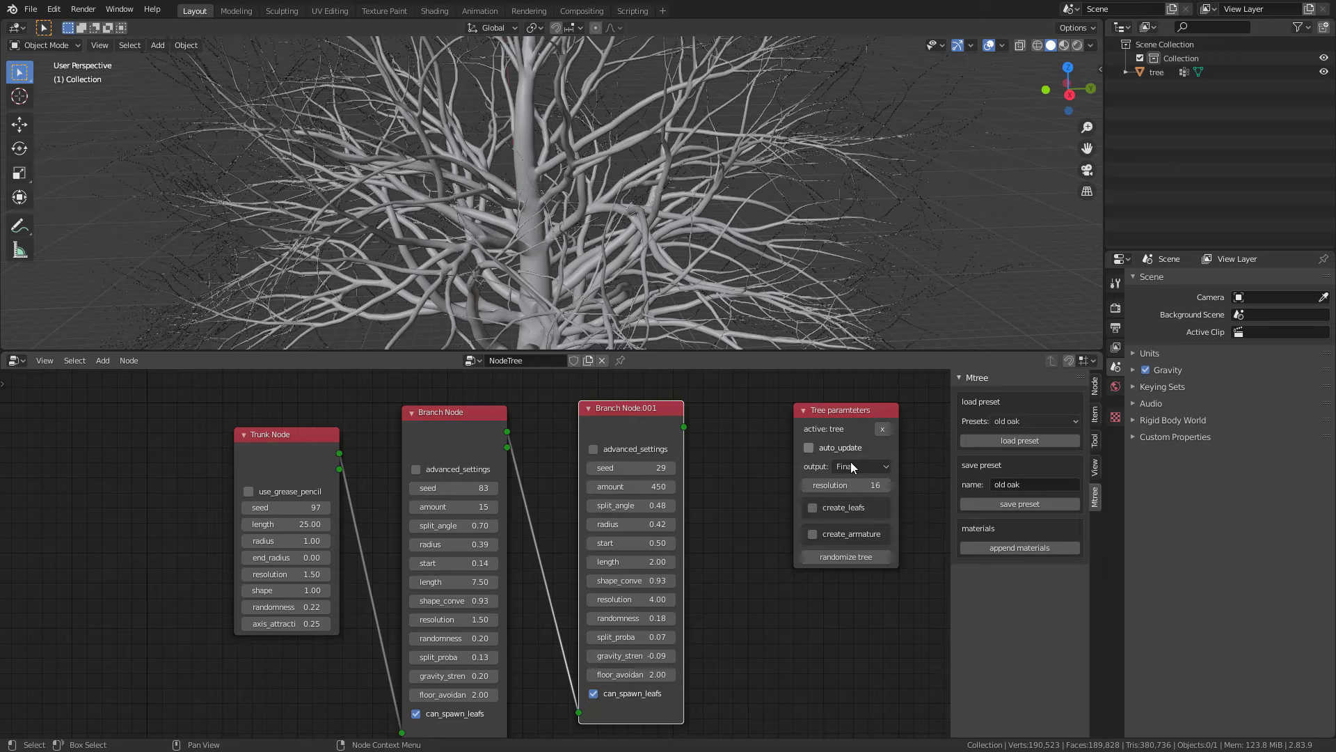
- Give the Trunk Node seed 98, length 20 and radius 0.70
key("ctrl+z")
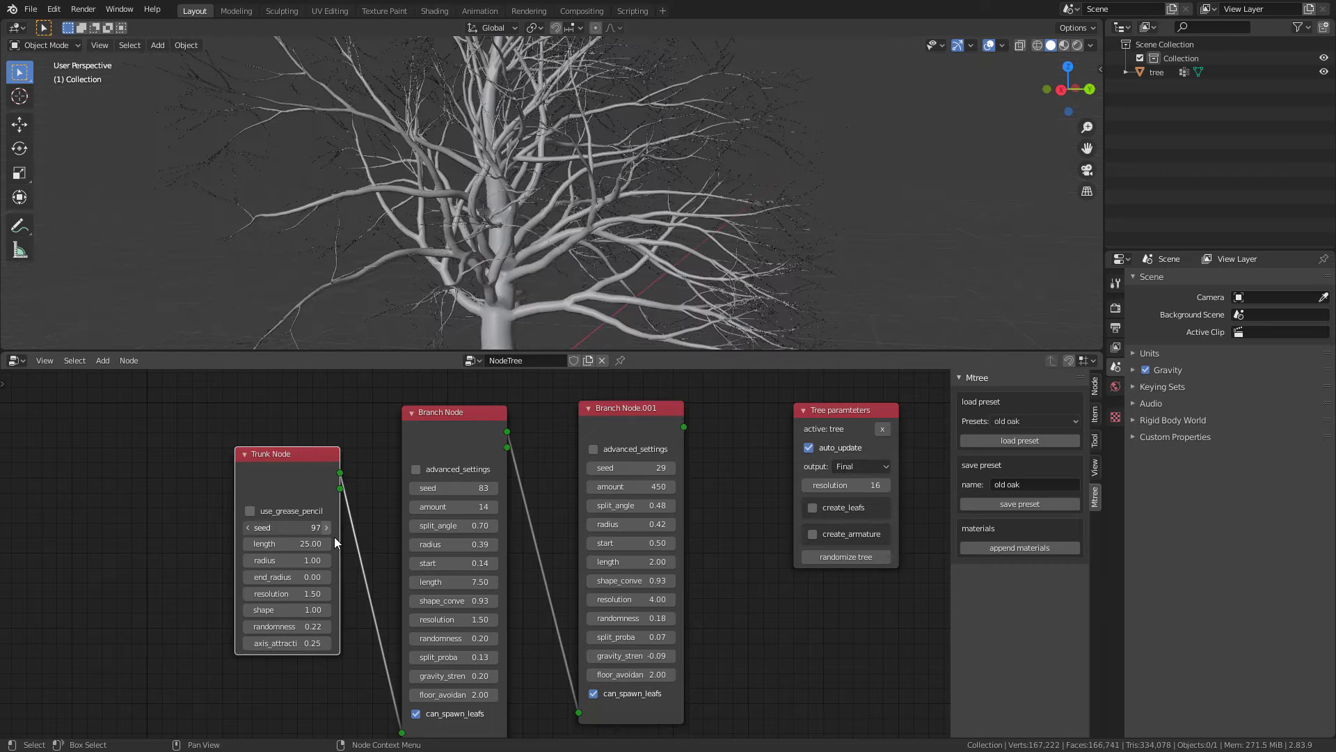
left_click(293, 544)
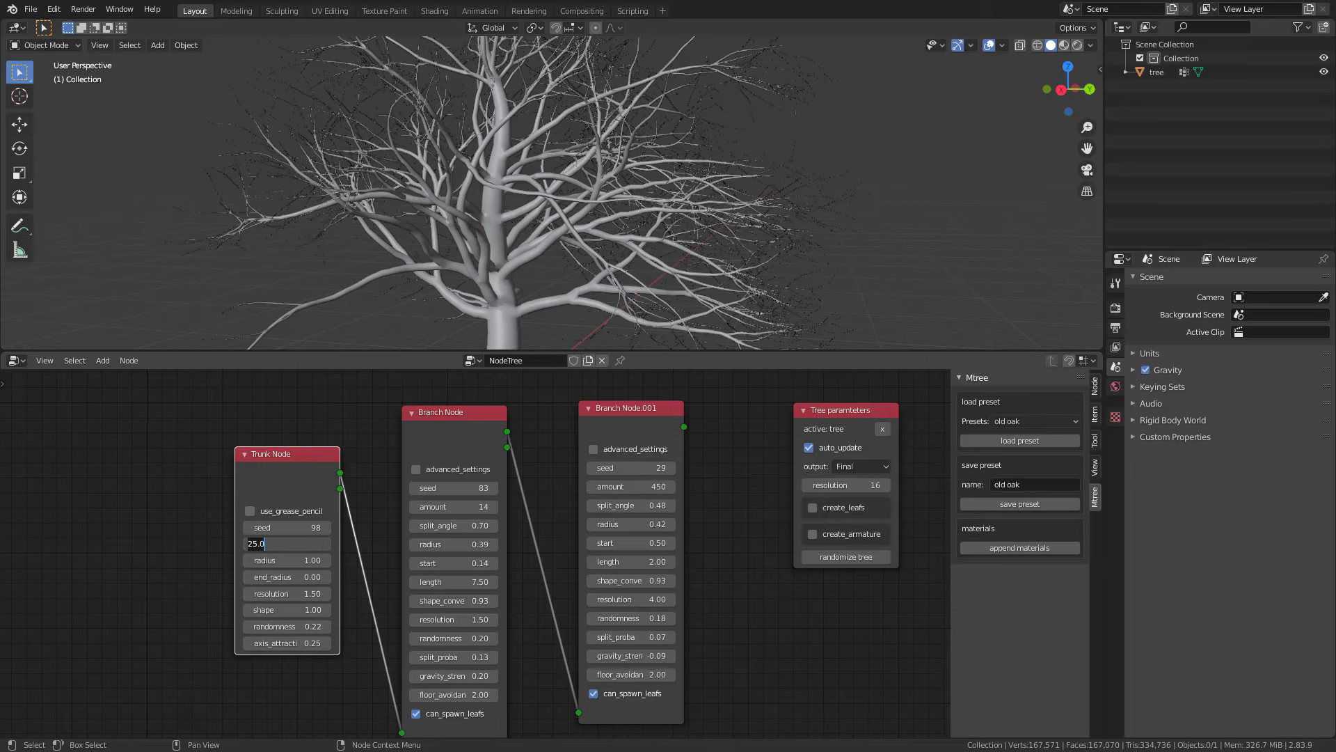
type("20")
key("Return")
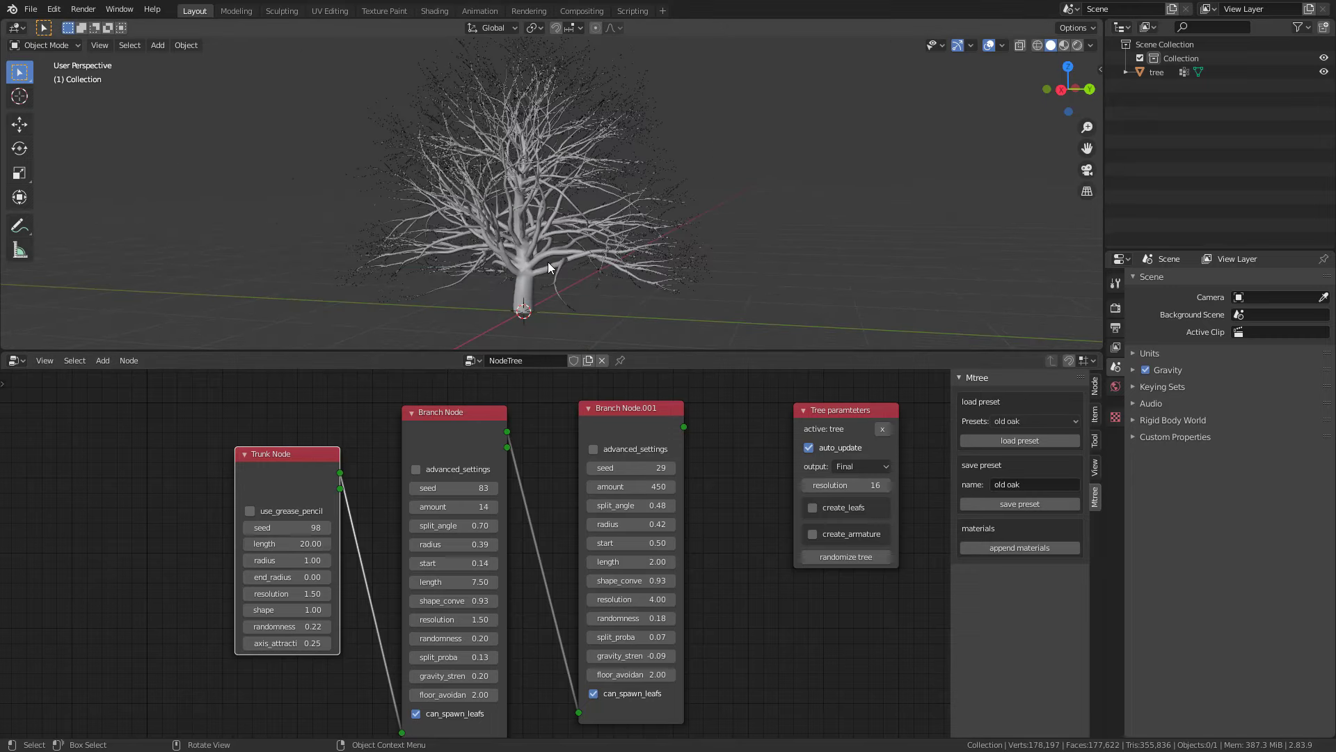
left_click(294, 562)
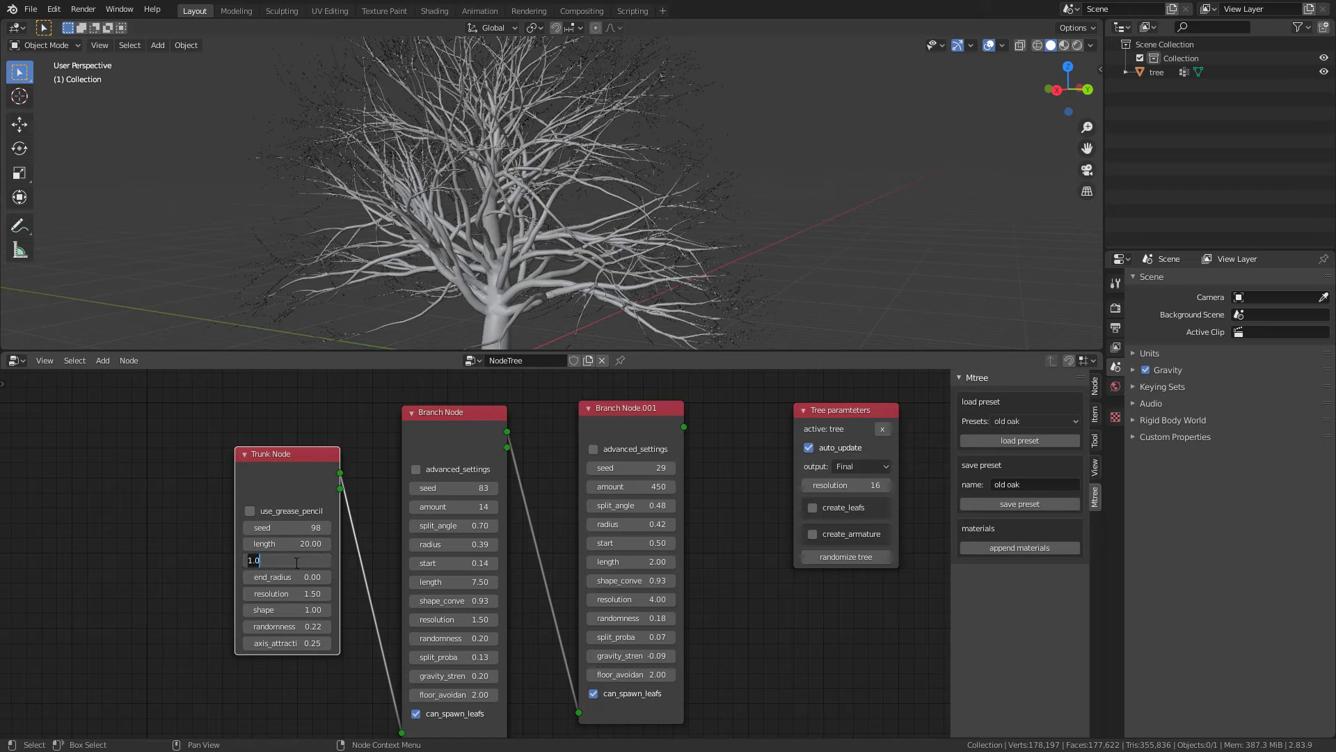
type(".7")
key("Return")
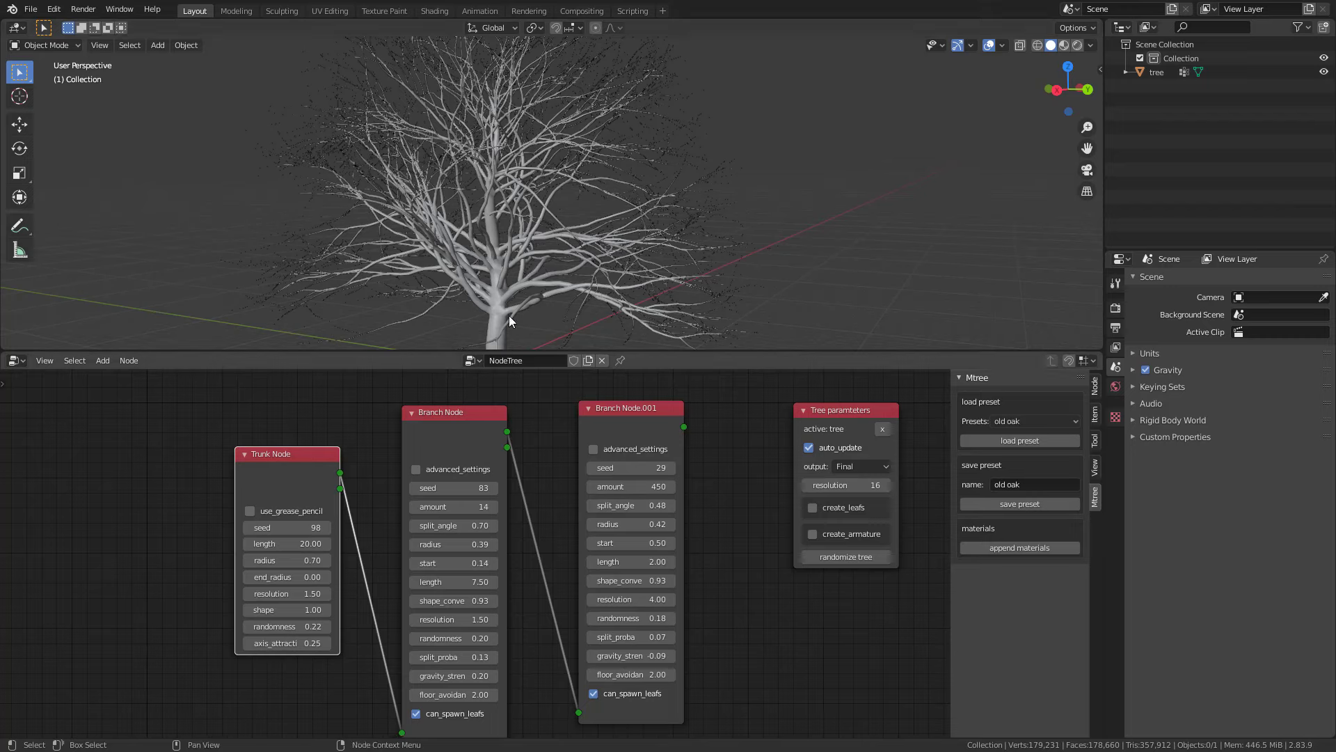
- Set Branch Node.001's seed to 7, keeping Branch Node at 83, and enlarge the 3D view
middle_click_drag(508, 315, 480, 345)
left_click(414, 488)
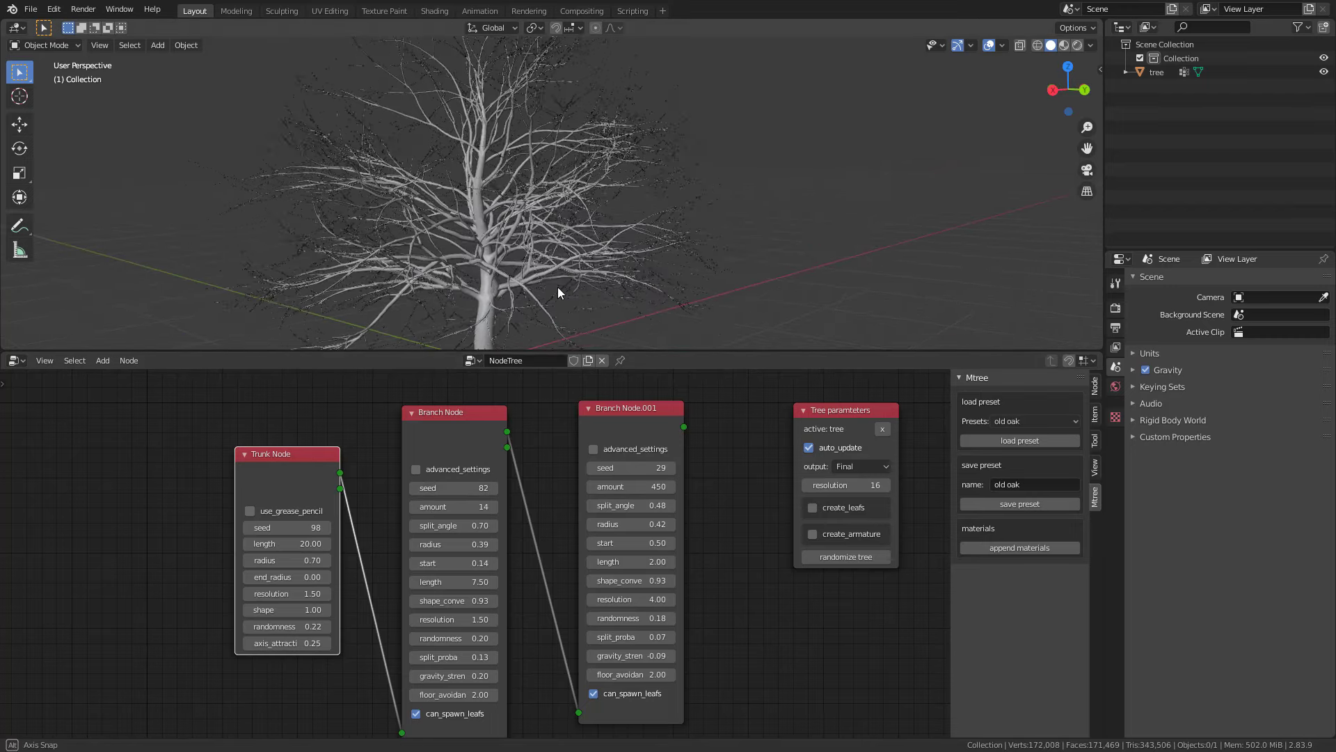
middle_click_drag(557, 287, 461, 277)
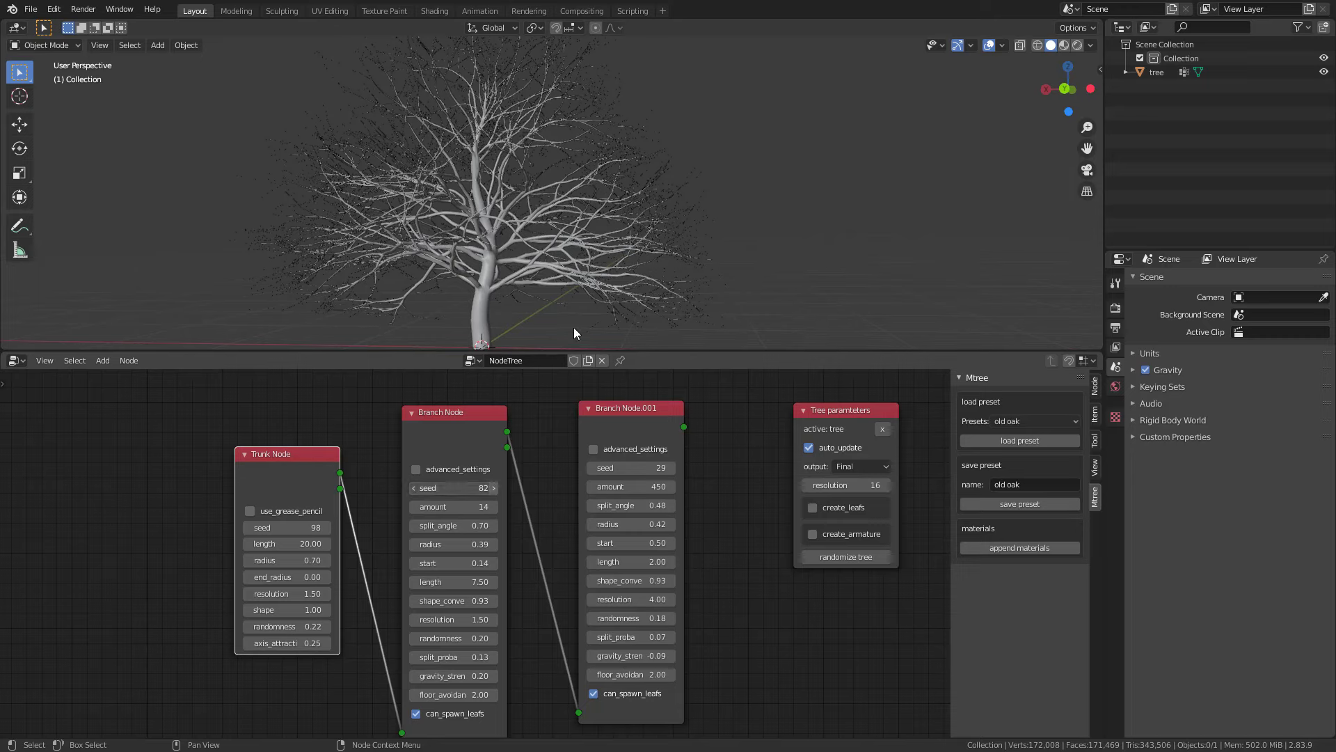
key("ctrl+z")
middle_click_drag(576, 332, 612, 293)
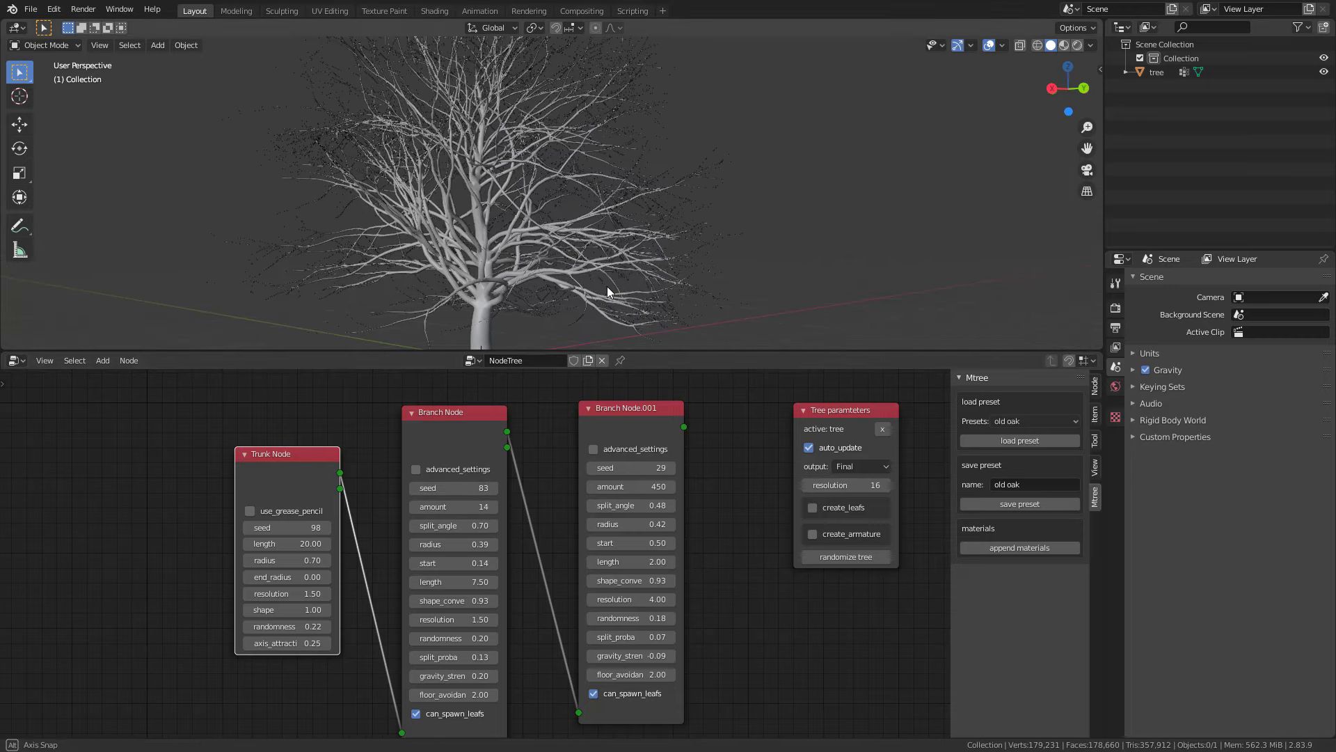
left_click_drag(678, 467, 668, 480)
left_click(627, 481)
type("7")
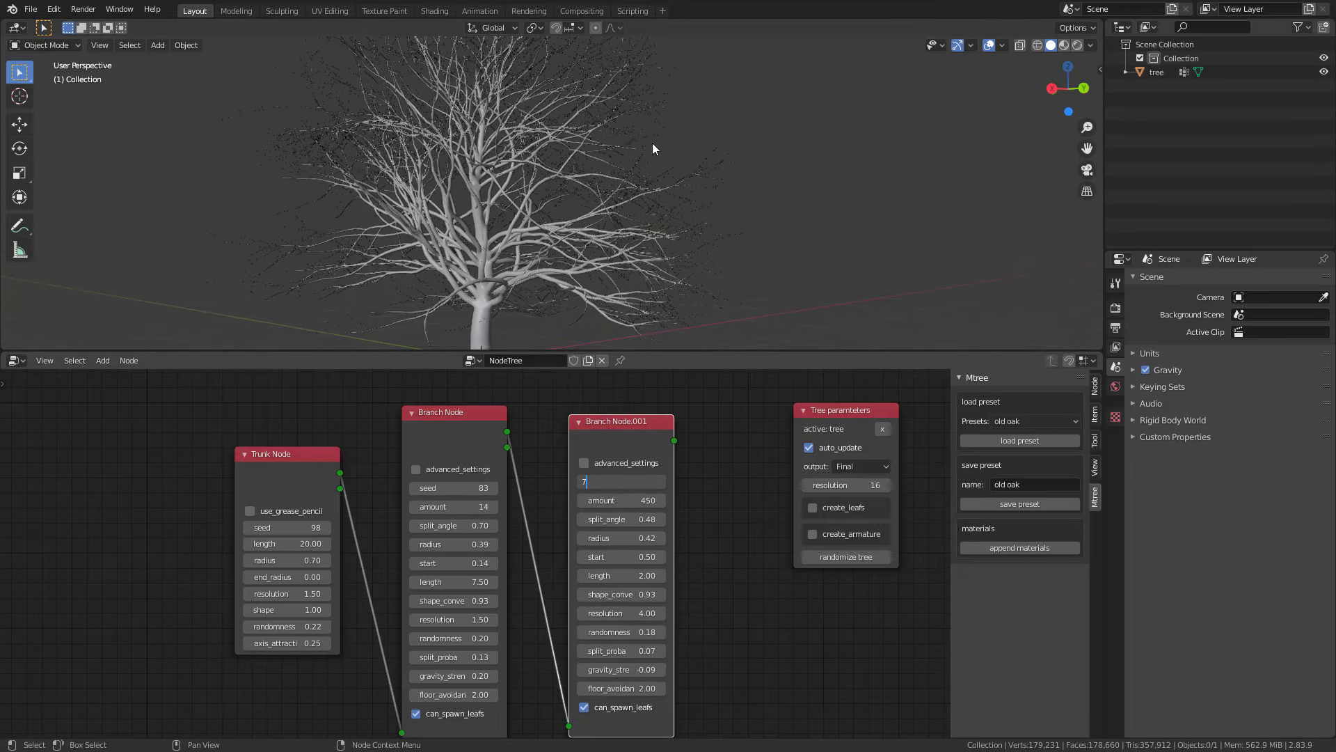
key("Return")
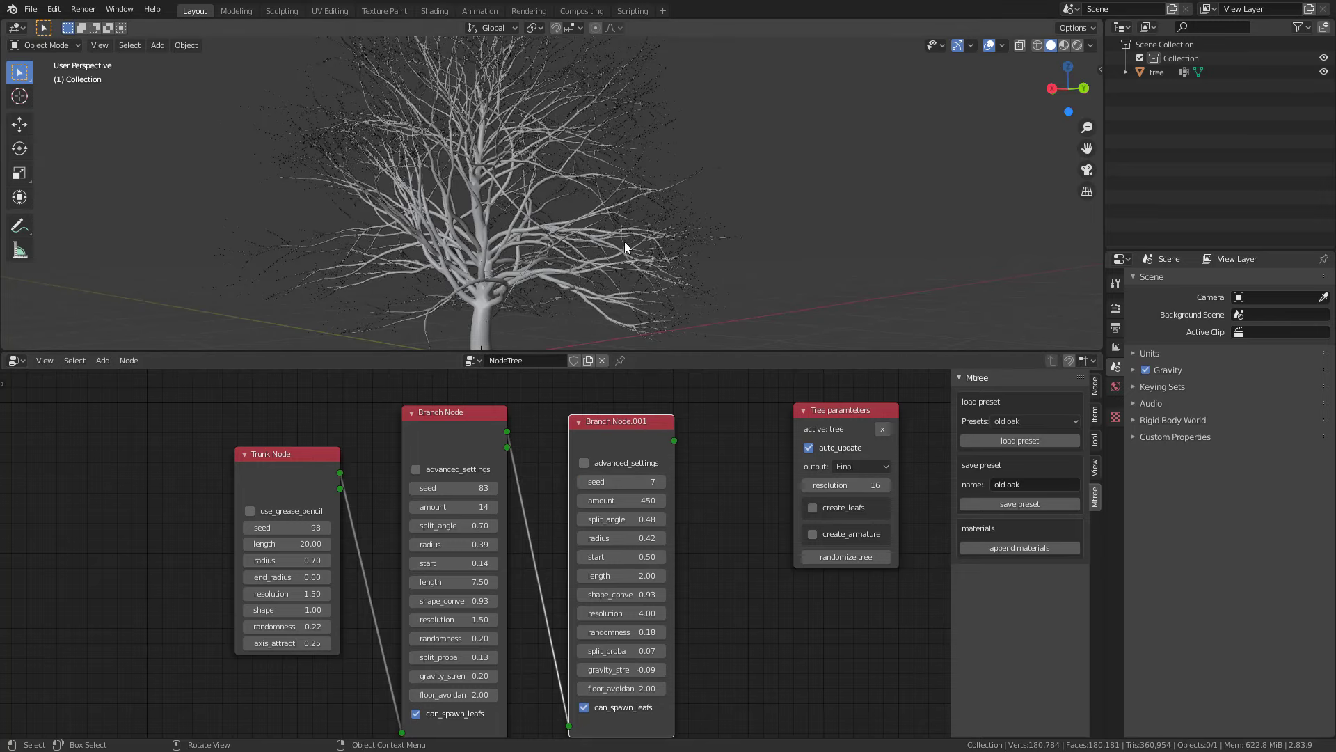
left_click_drag(690, 352, 755, 424)
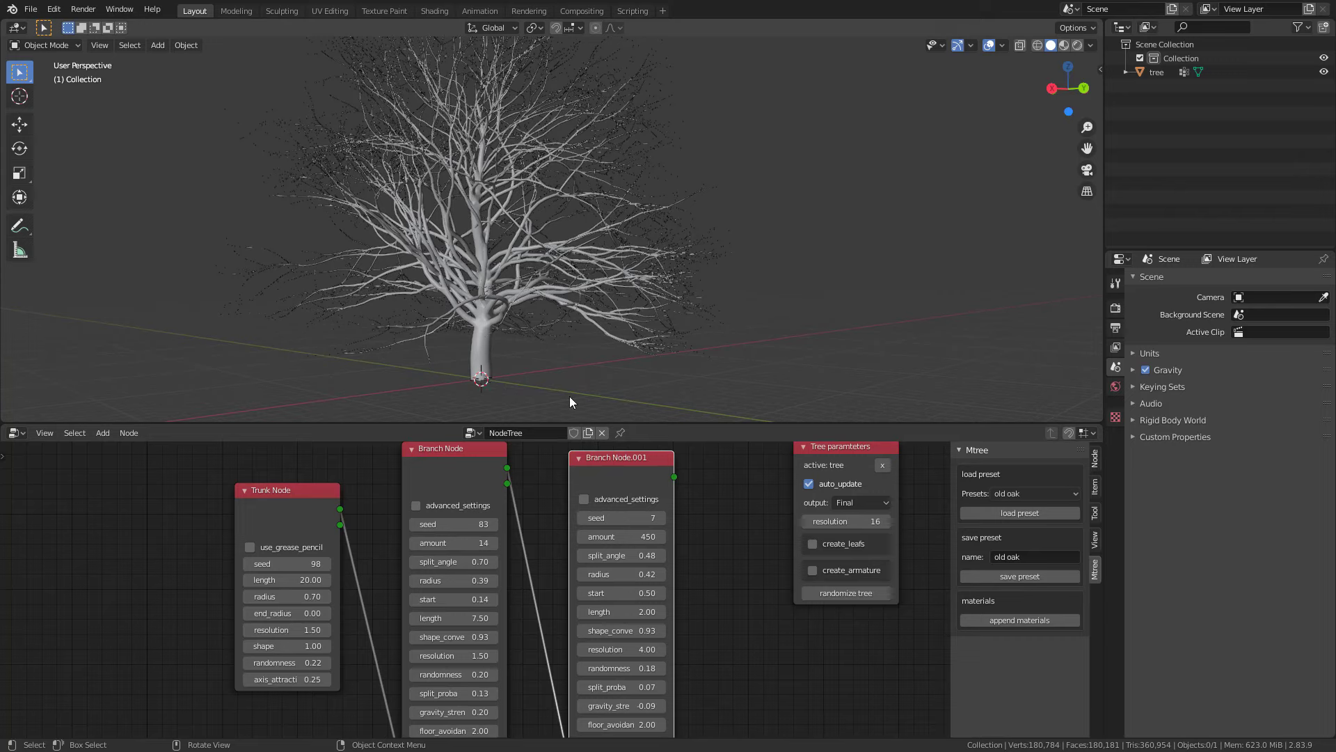
- Add a Roots Node and drop it onto the link between Branch Node and Branch Node.001
key("shift+a")
middle_click_drag(716, 552, 607, 533)
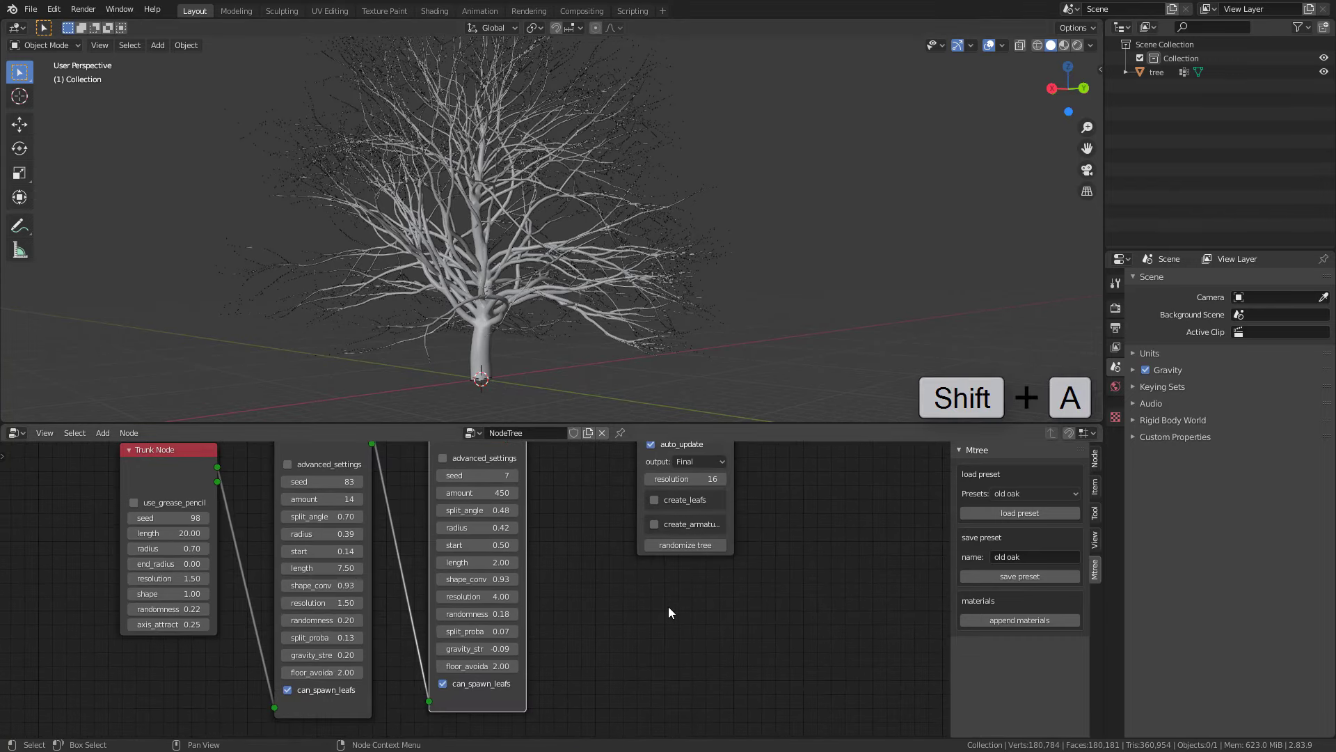
key("shift+a")
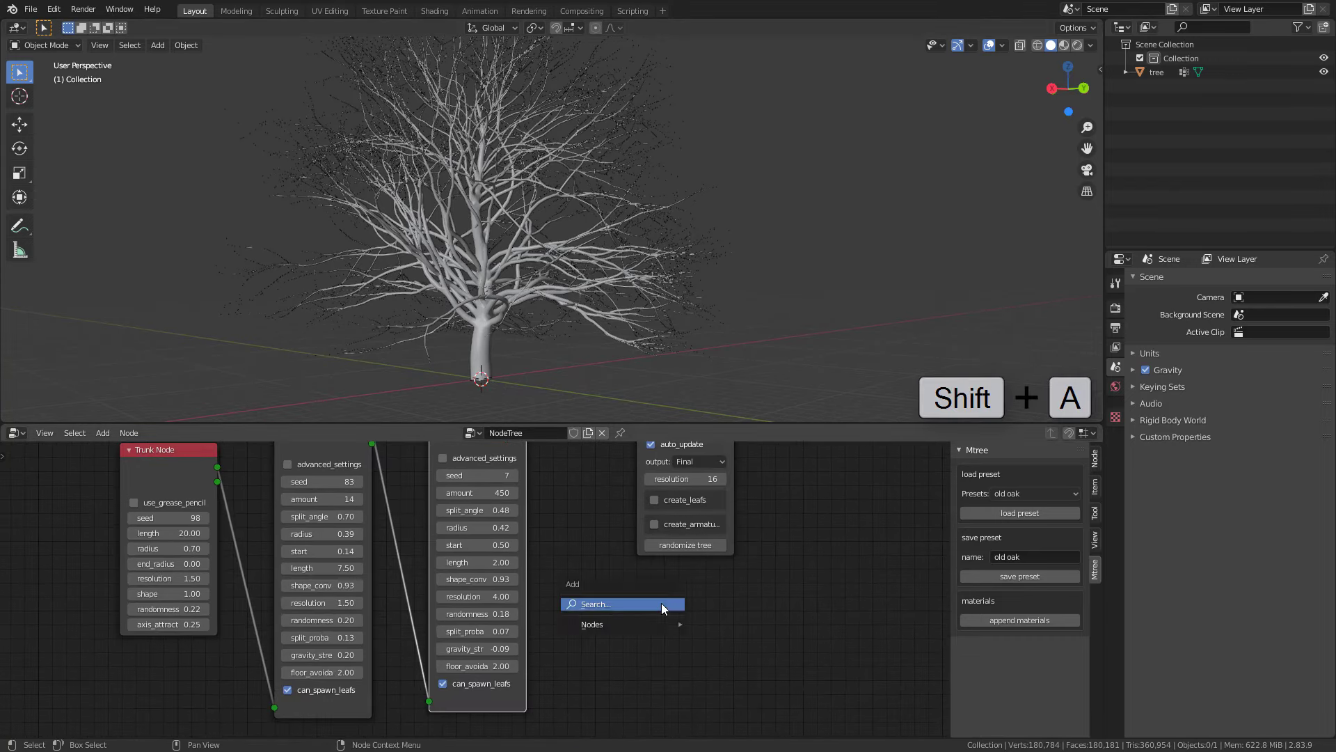
mouse_move(641, 624)
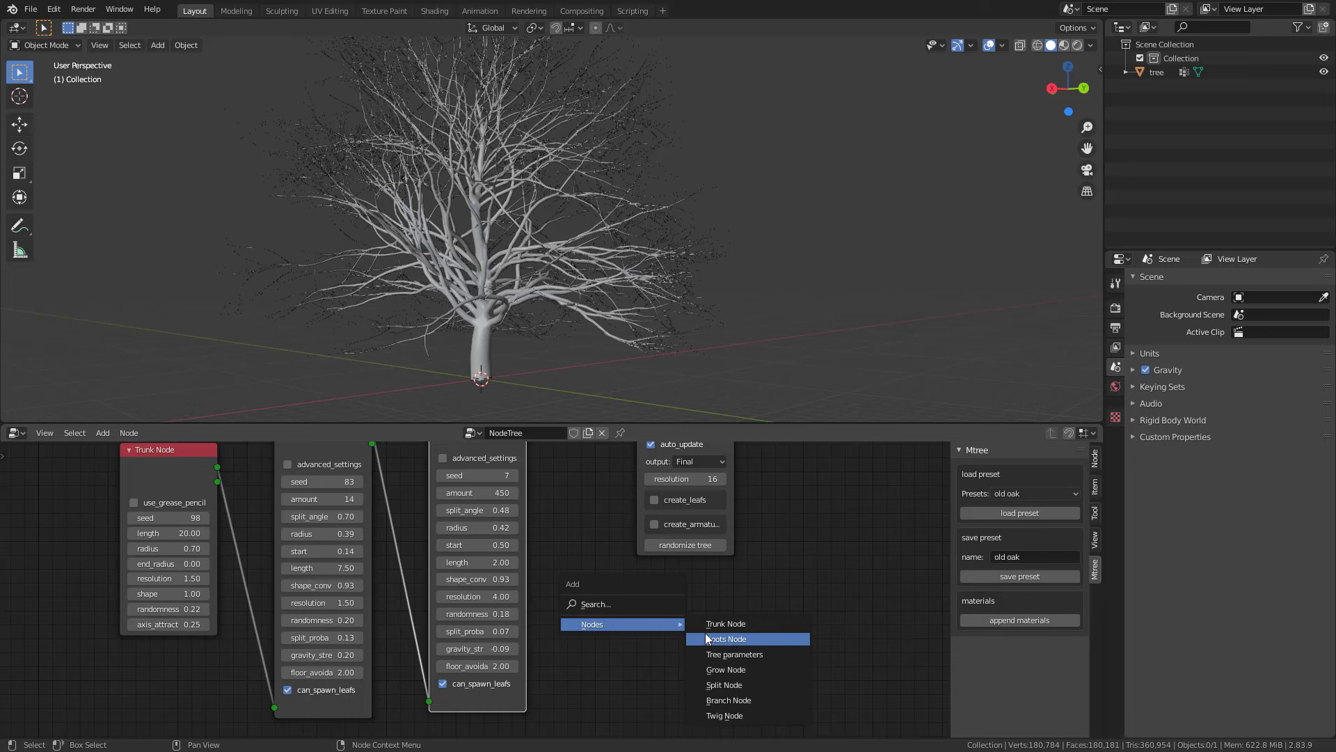
left_click(728, 639)
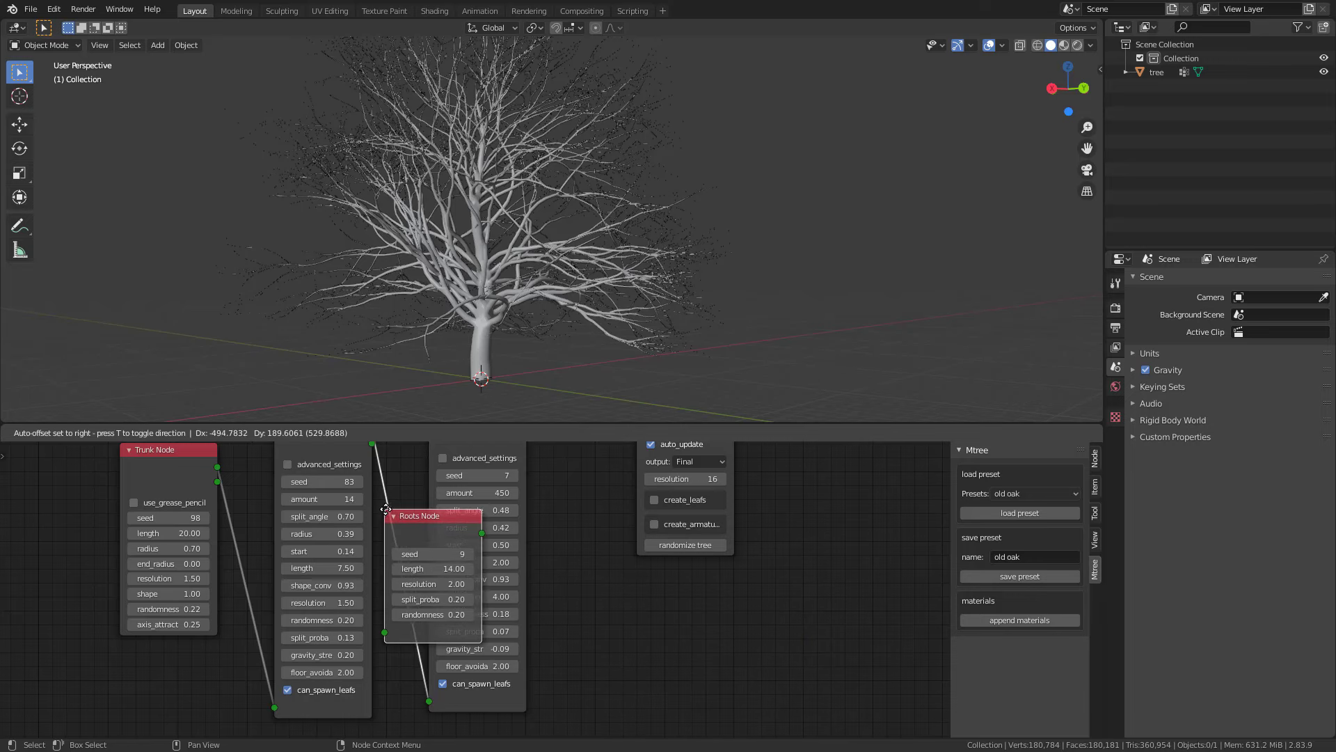
left_click(422, 515)
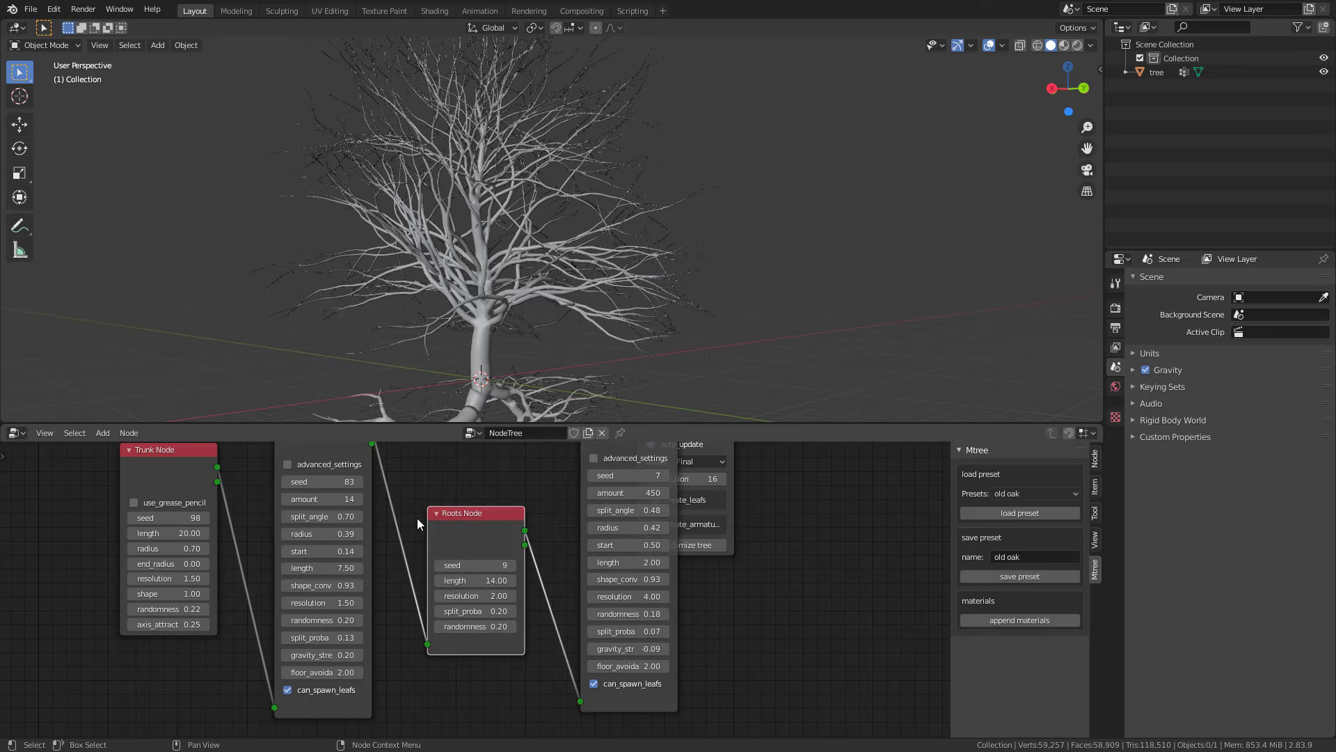
- Set the Roots Node seed to 10 and keep its length at 14, inspecting the roots
middle_click_drag(569, 371, 596, 270, "shift")
scroll(599, 256, "up", 6)
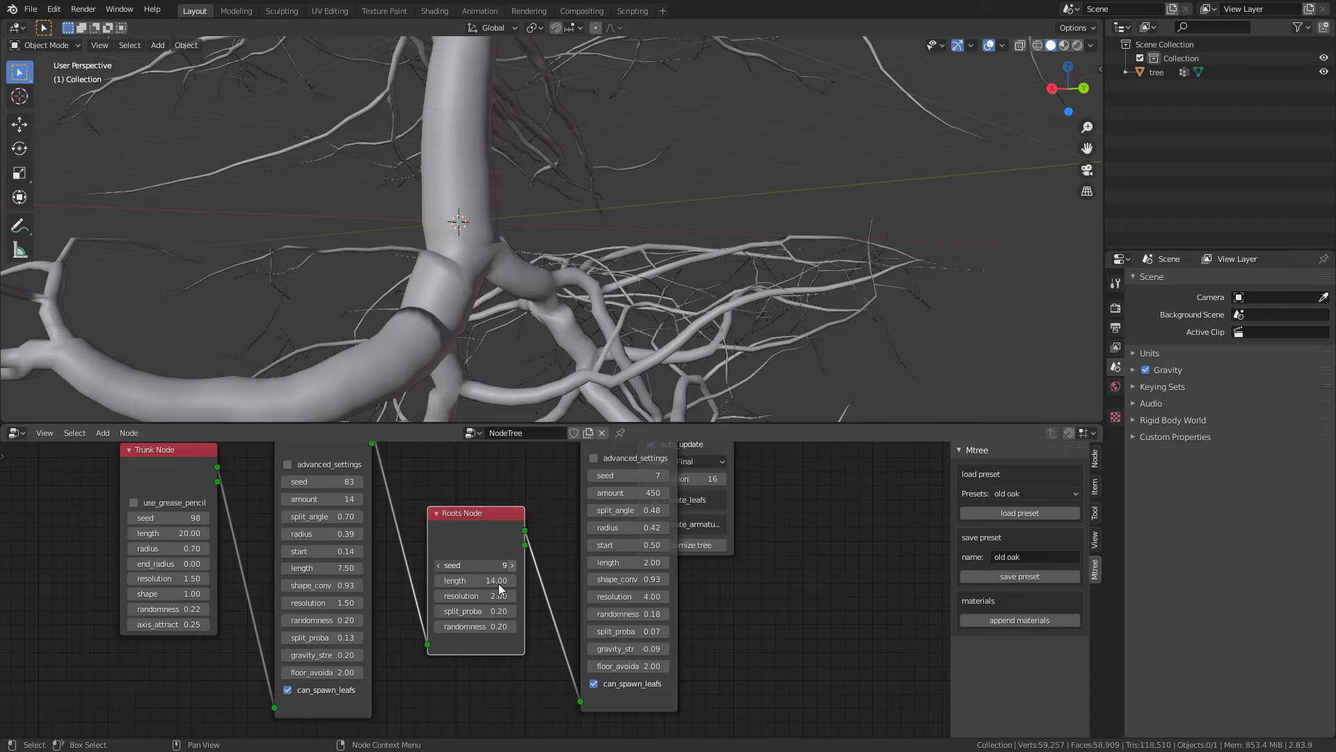
left_click(512, 565)
scroll(497, 327, "down", 5)
middle_click_drag(498, 327, 508, 331)
left_click(479, 580)
type("18")
key("Return")
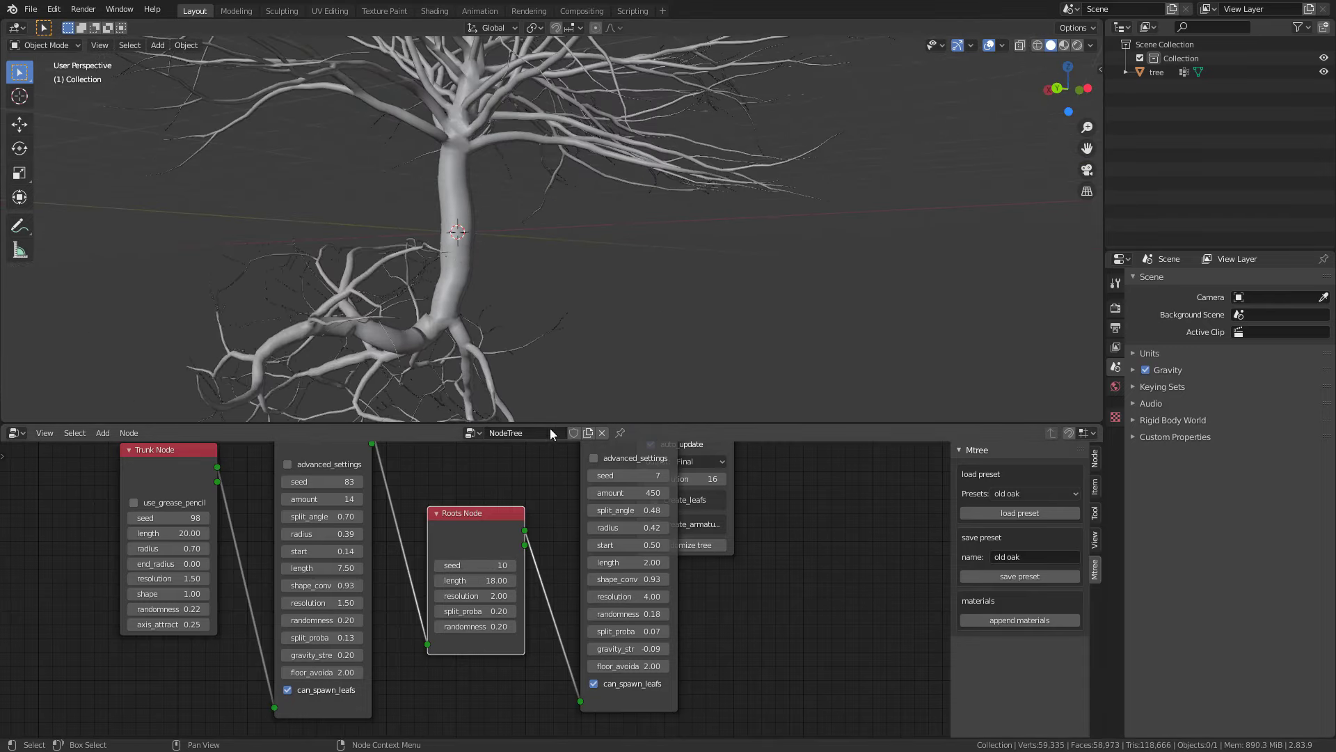
key("ctrl+z")
middle_click_drag(628, 299, 558, 232)
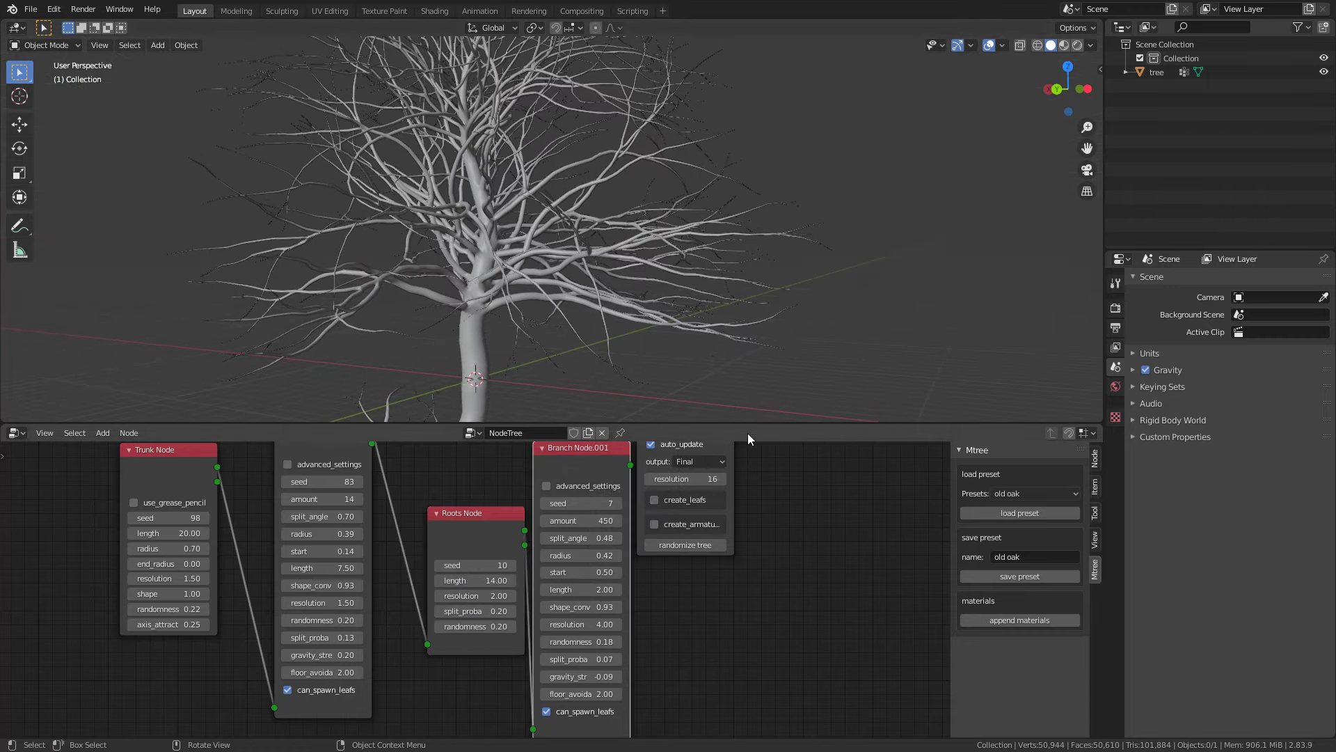
- Add a Twig Node and inspect the generated twig object up close
key("shift+a")
mouse_move(805, 516)
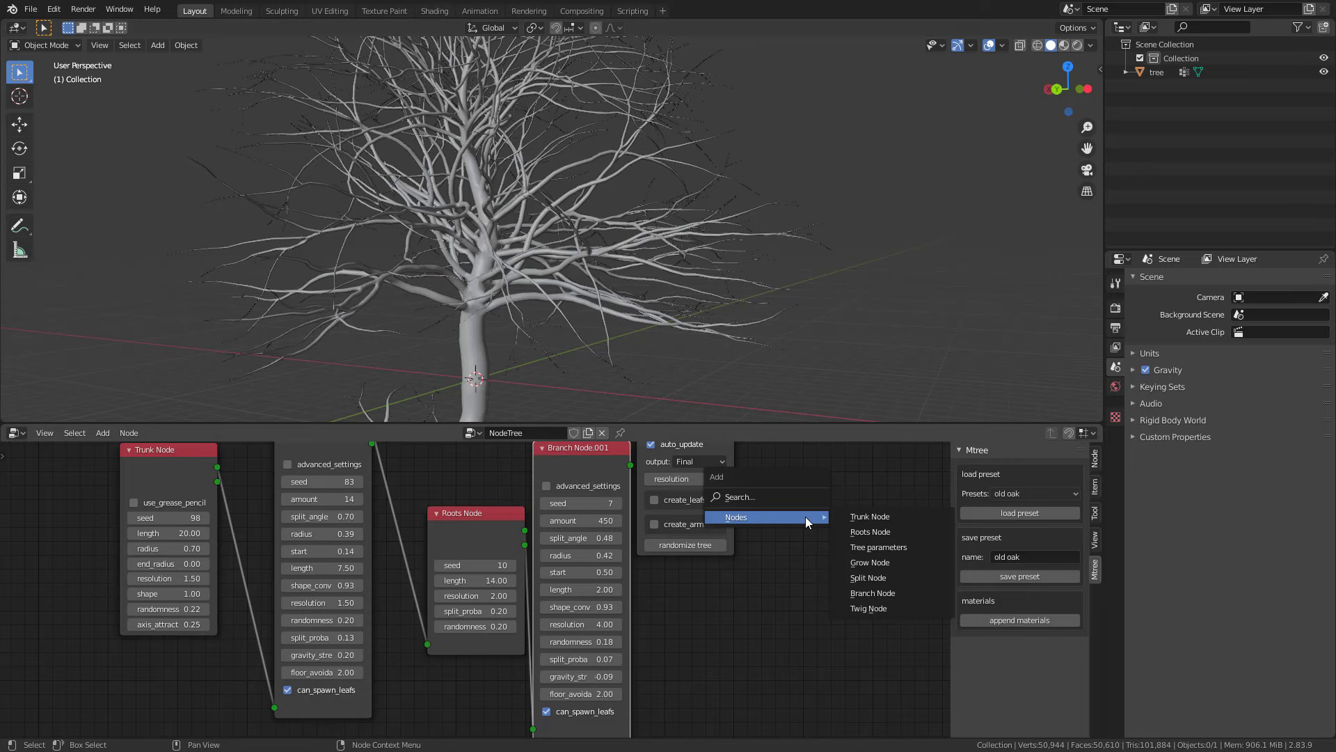
left_click(875, 611)
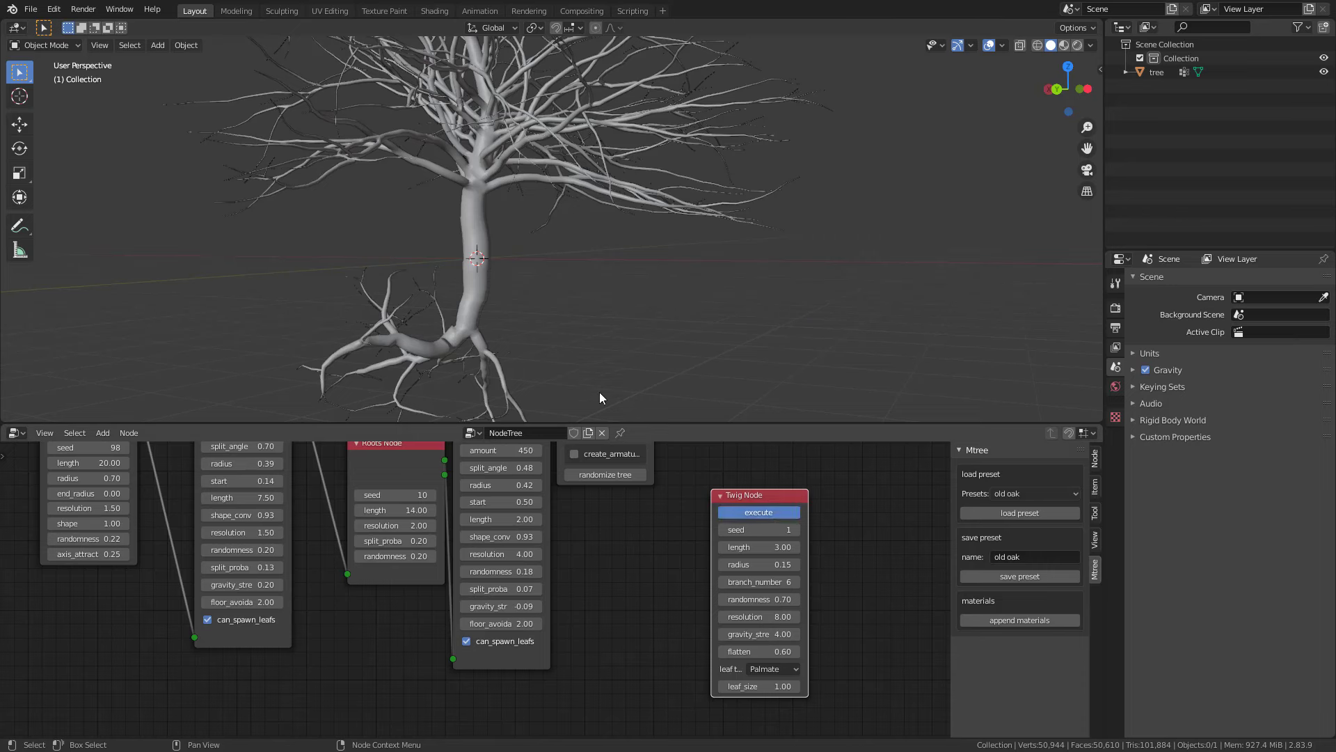
middle_click_drag(641, 394, 500, 242)
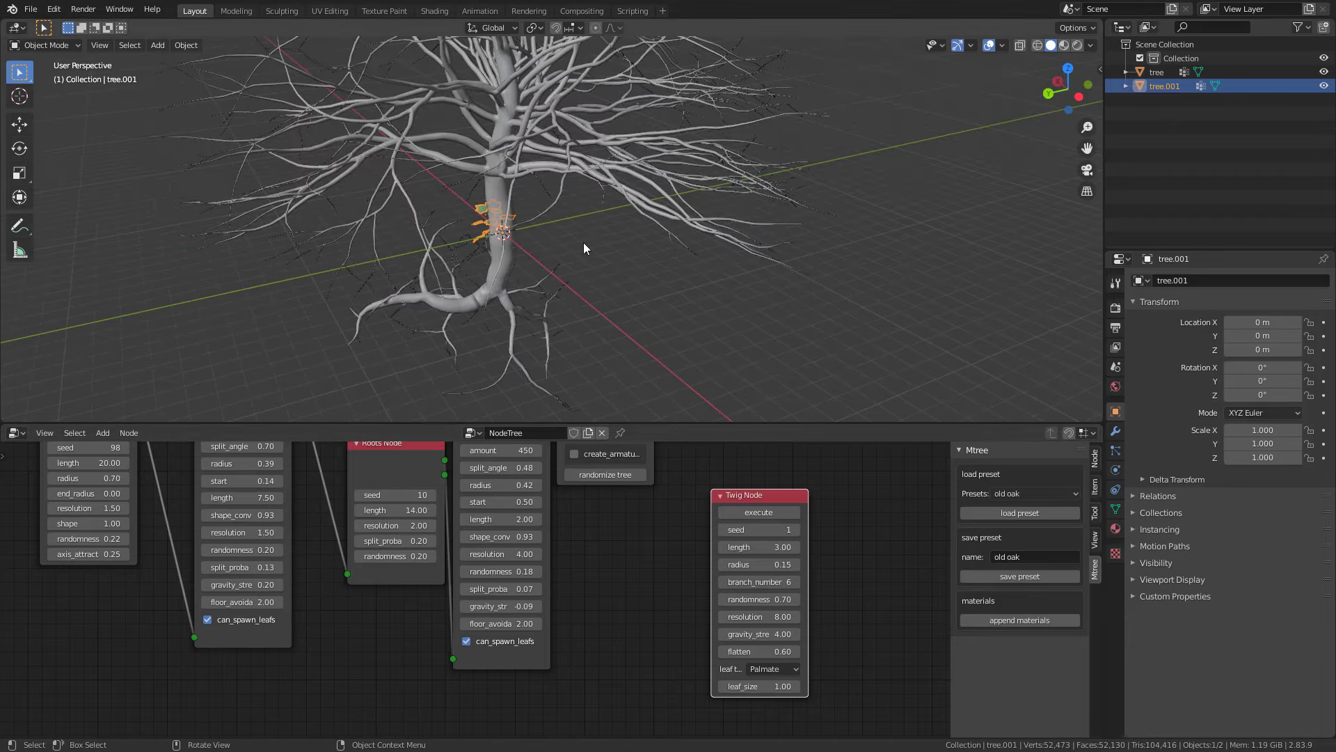
scroll(583, 243, "up", 8)
middle_click_drag(583, 242, 654, 114)
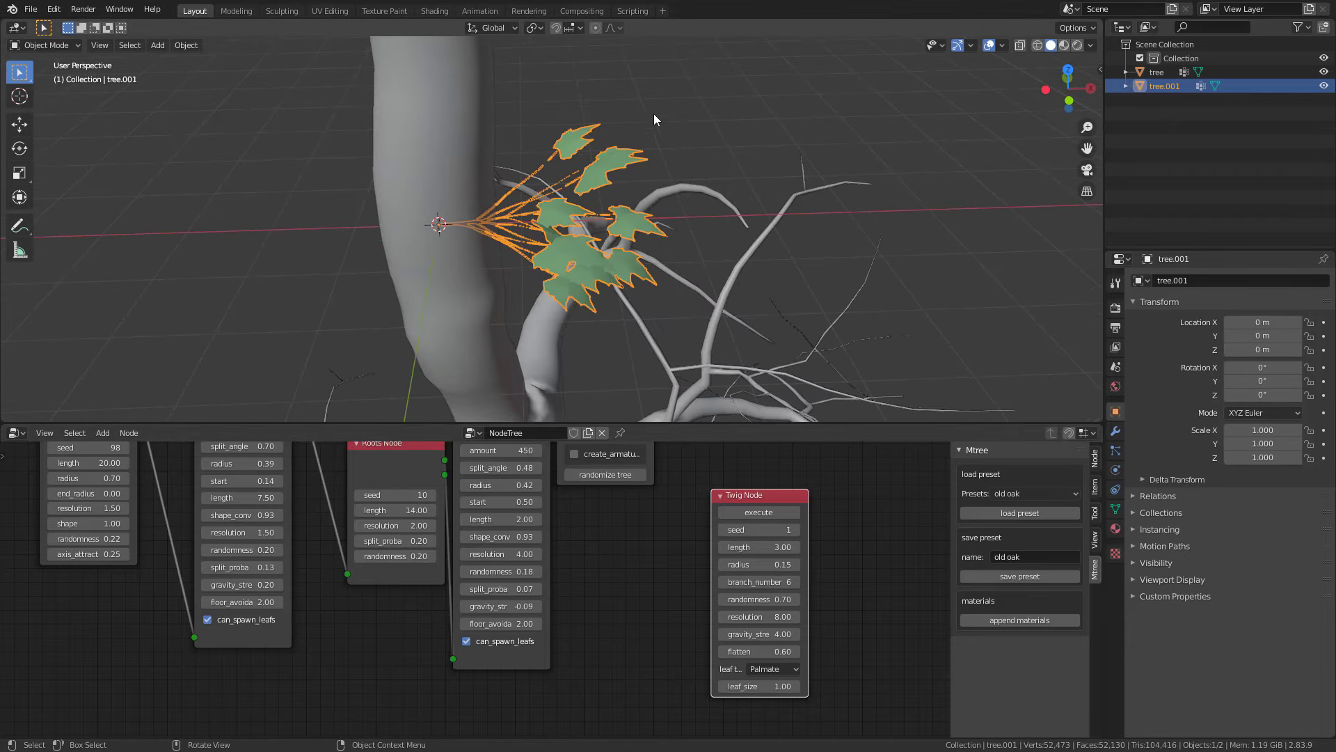
left_click(654, 118)
left_click(594, 206)
- Set the Twig Node's leaf shape to Serrate
middle_click_drag(842, 584, 807, 538)
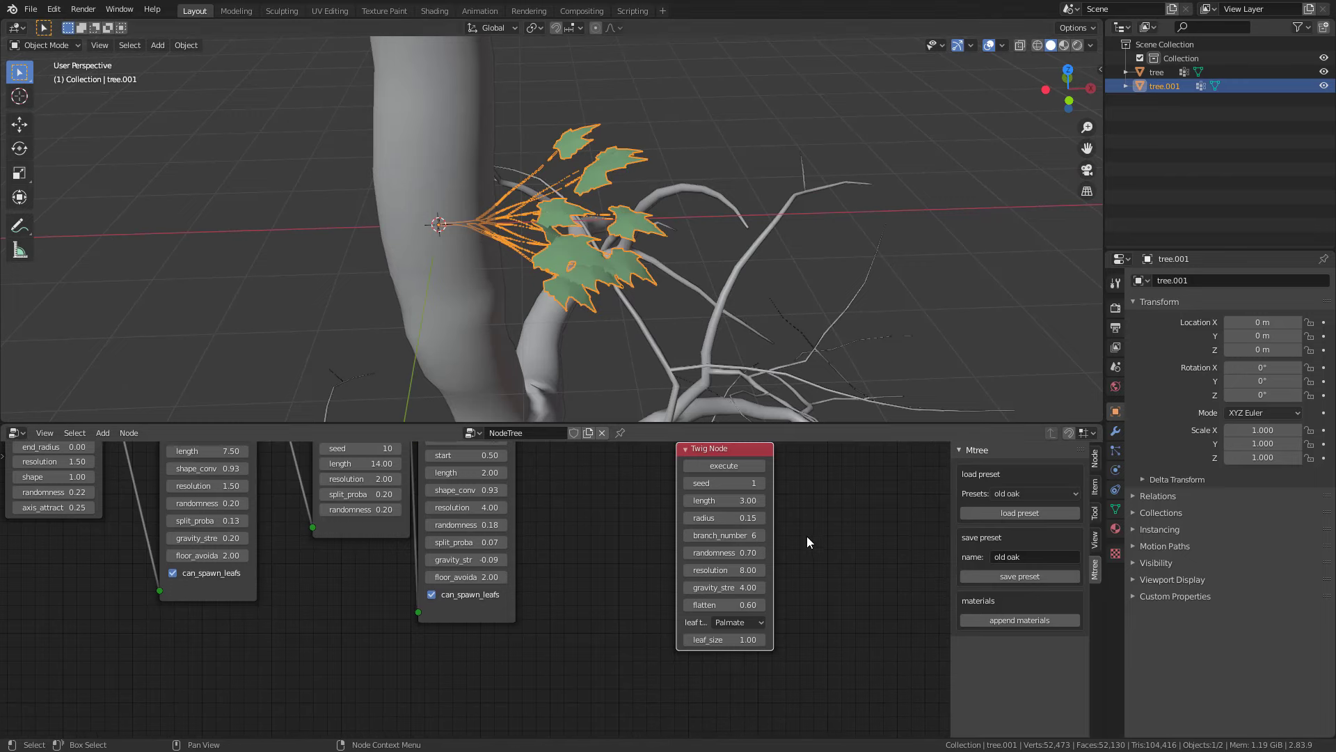
scroll(807, 538, "up", 2)
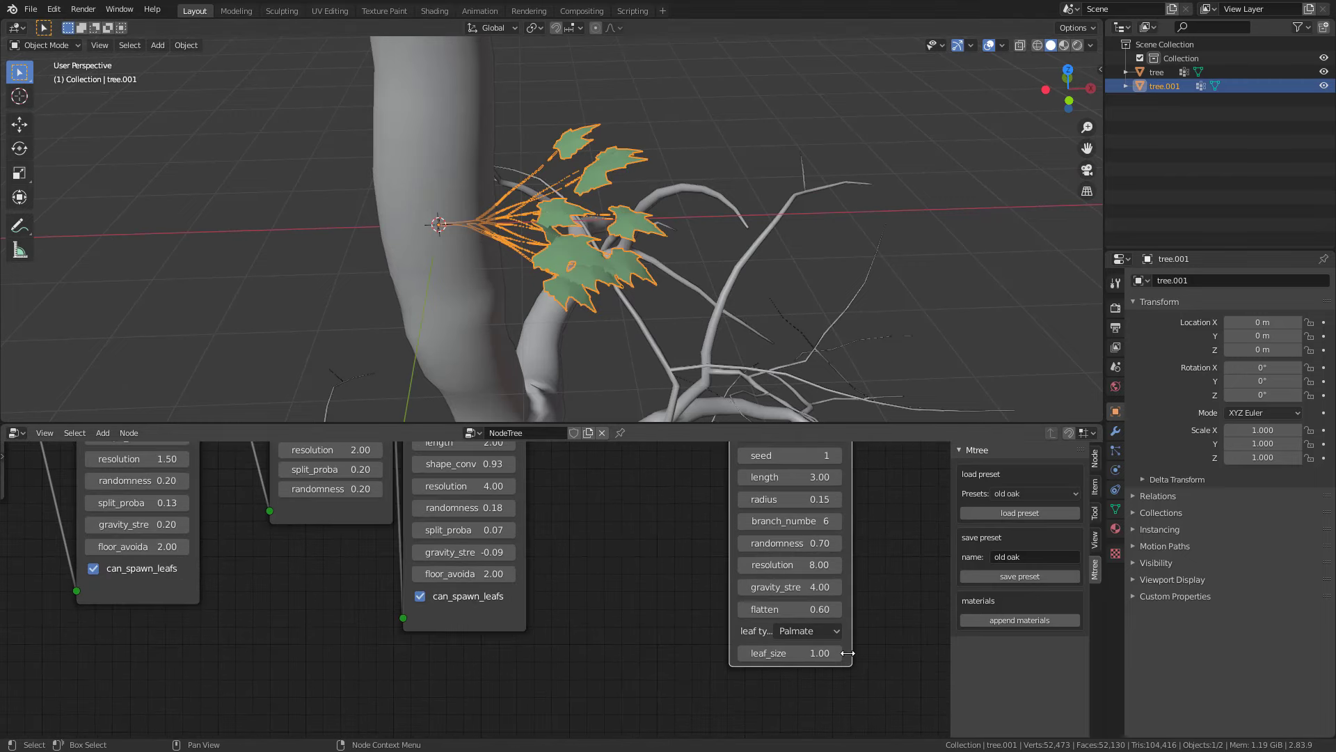
left_click(824, 633)
left_click(824, 666)
middle_click_drag(793, 543, 793, 637)
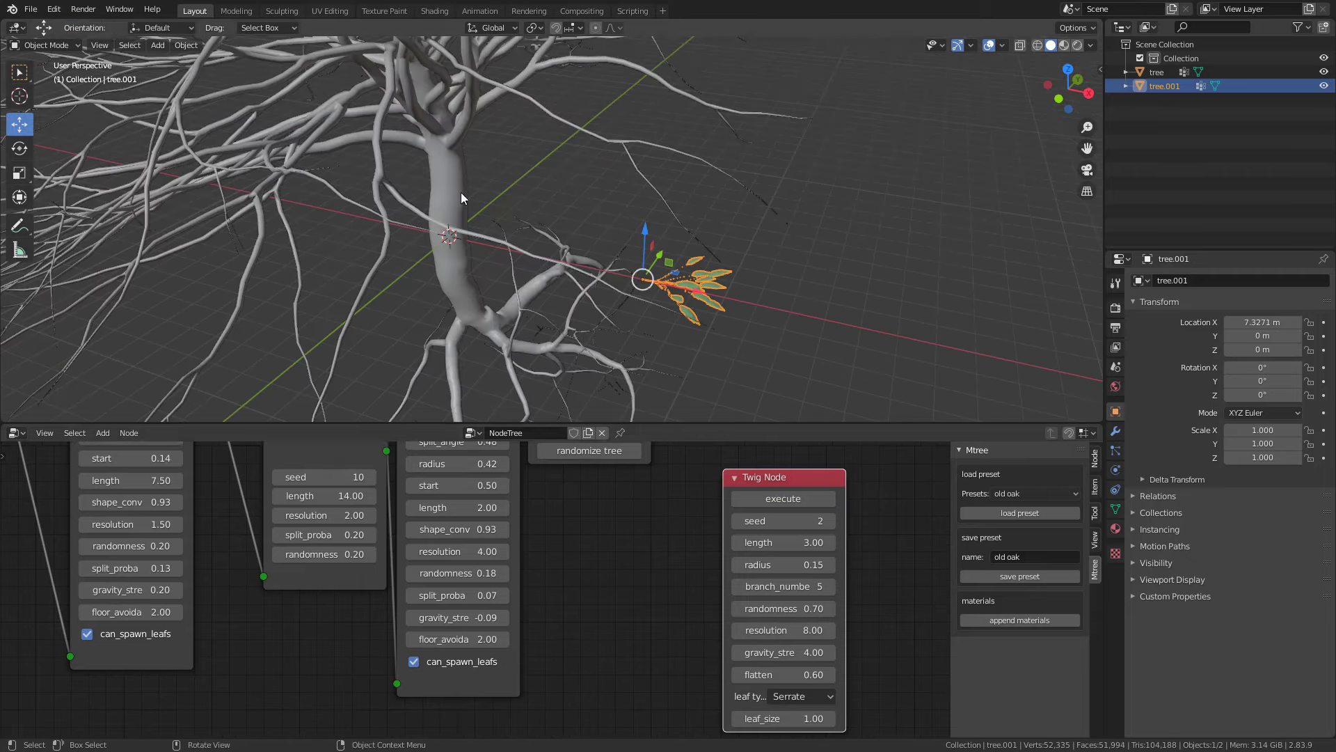
middle_click_drag(630, 463, 618, 654)
- Enable create_leafs in Tree parameters and set leaf_amount to 6000
left_click_drag(594, 487, 623, 527)
middle_click_drag(665, 596, 657, 579)
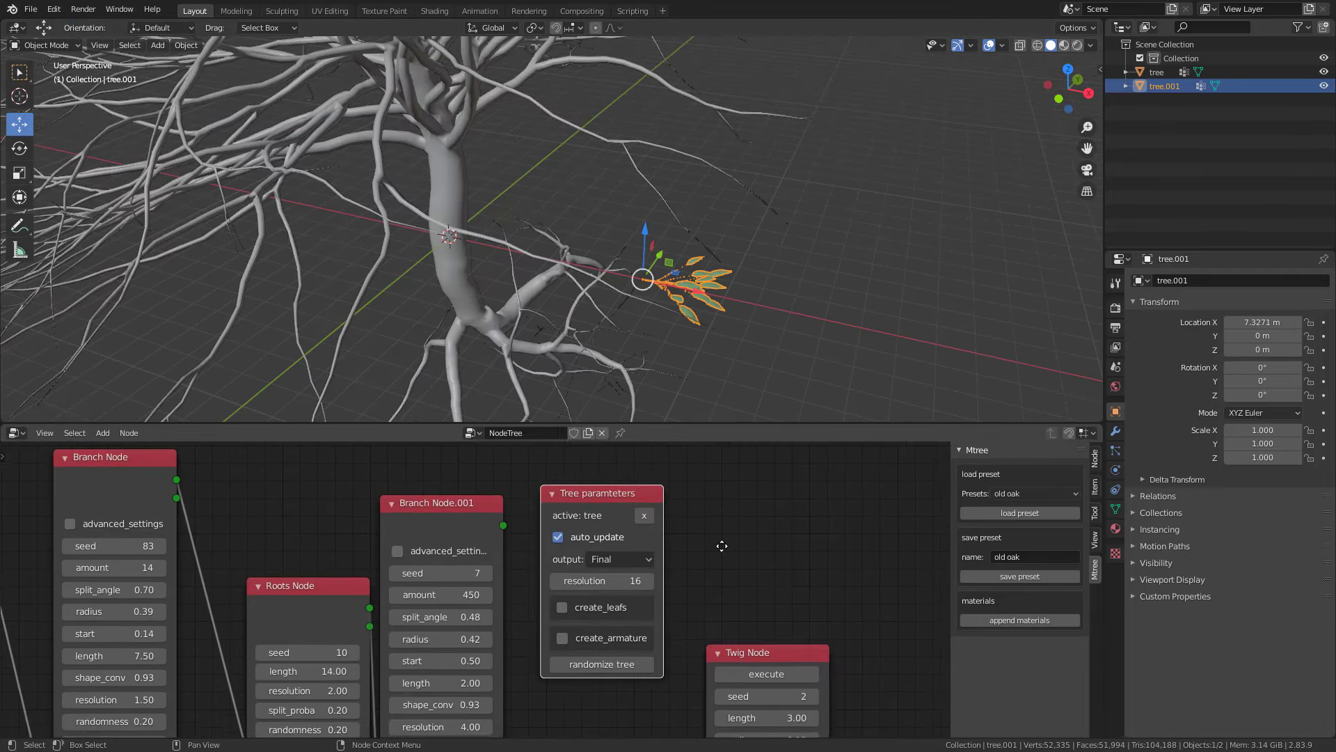
left_click(567, 615)
middle_click_drag(740, 624, 726, 582)
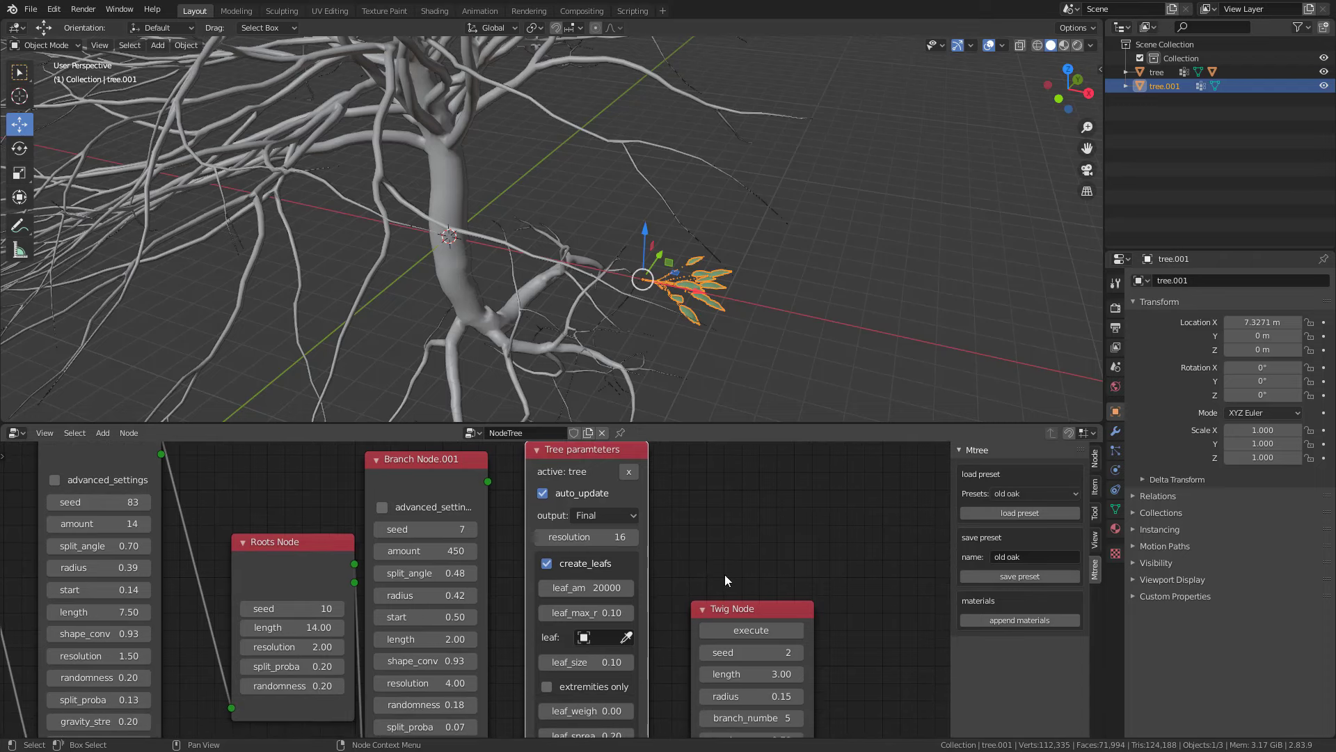
left_click(587, 589)
type("6000")
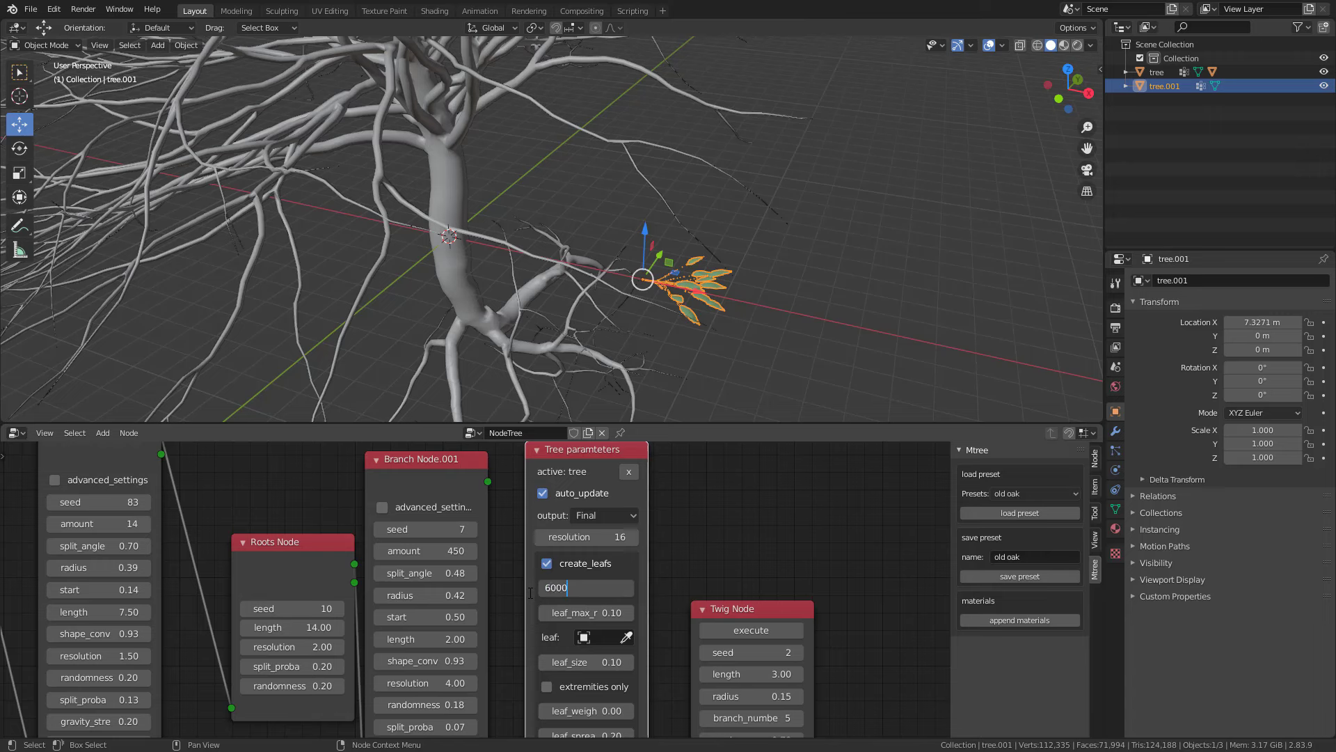
key("Return")
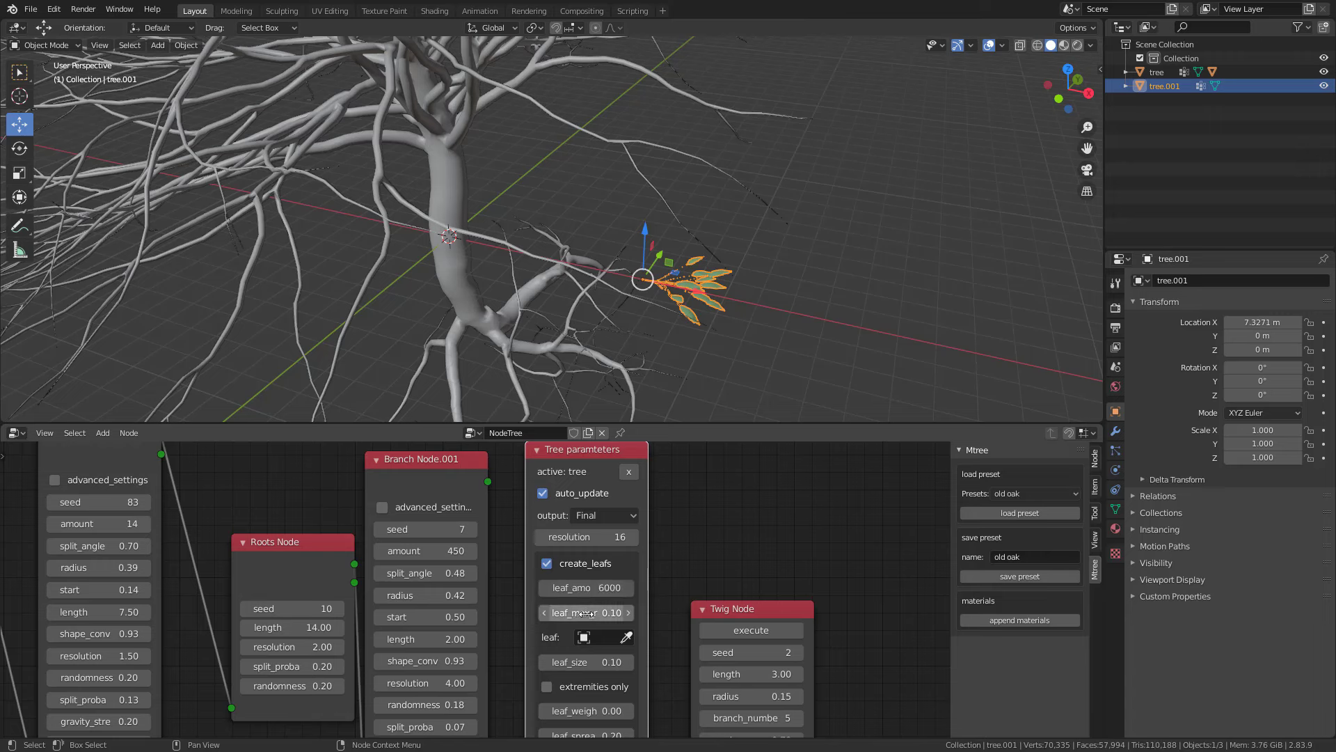
- Eyedrop the twig object tree.001 as the leaf source
left_click(627, 638)
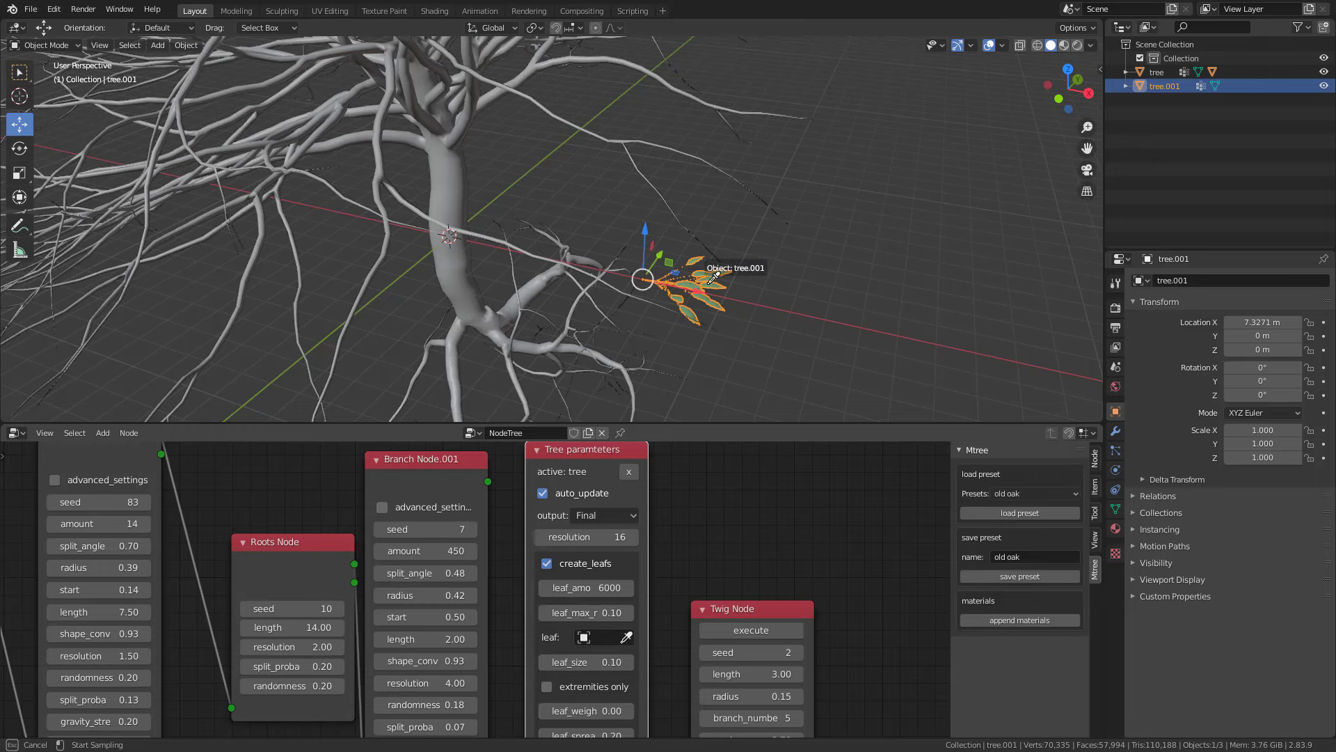
left_click(705, 334)
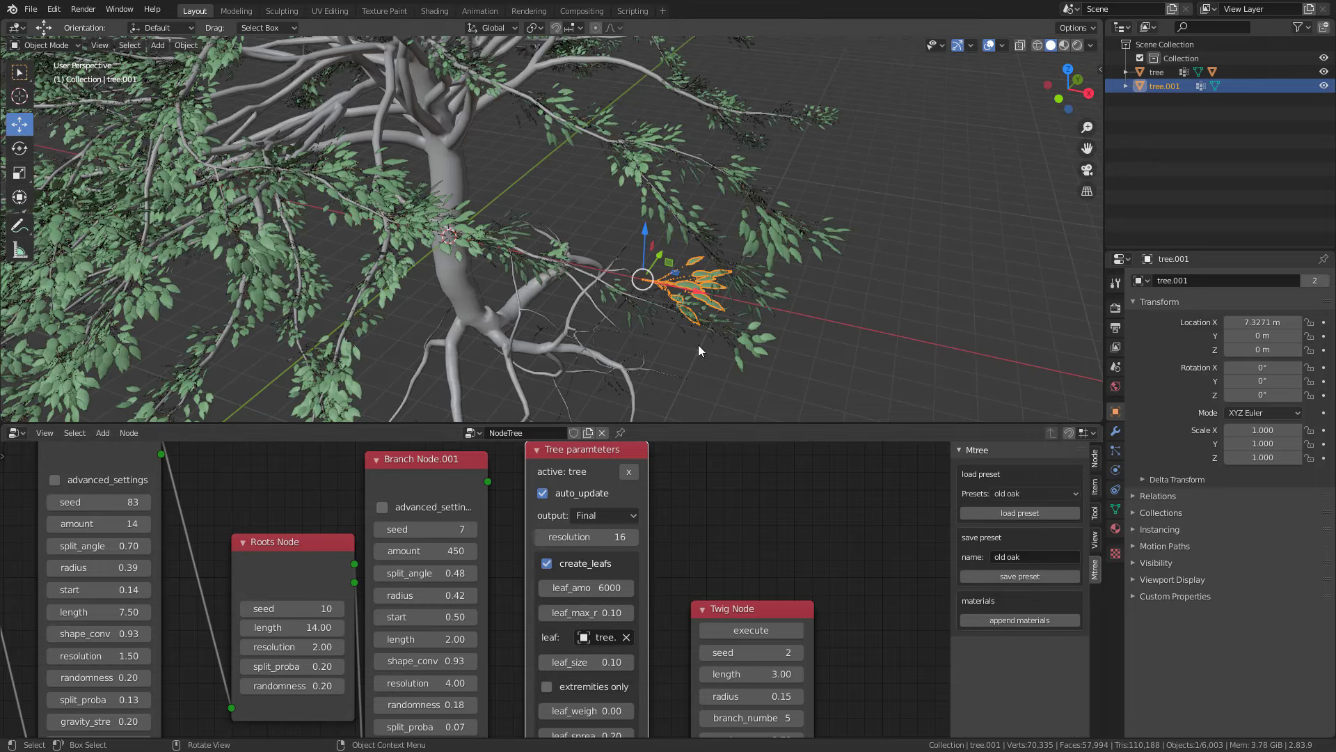
scroll(595, 217, "down", 5)
middle_click_drag(582, 165, 633, 269)
scroll(633, 269, "up", 2)
- Set leaf_size 0.16, leaf_spread 0.80 and leaf_weight 0.10
middle_click_drag(588, 665, 586, 591)
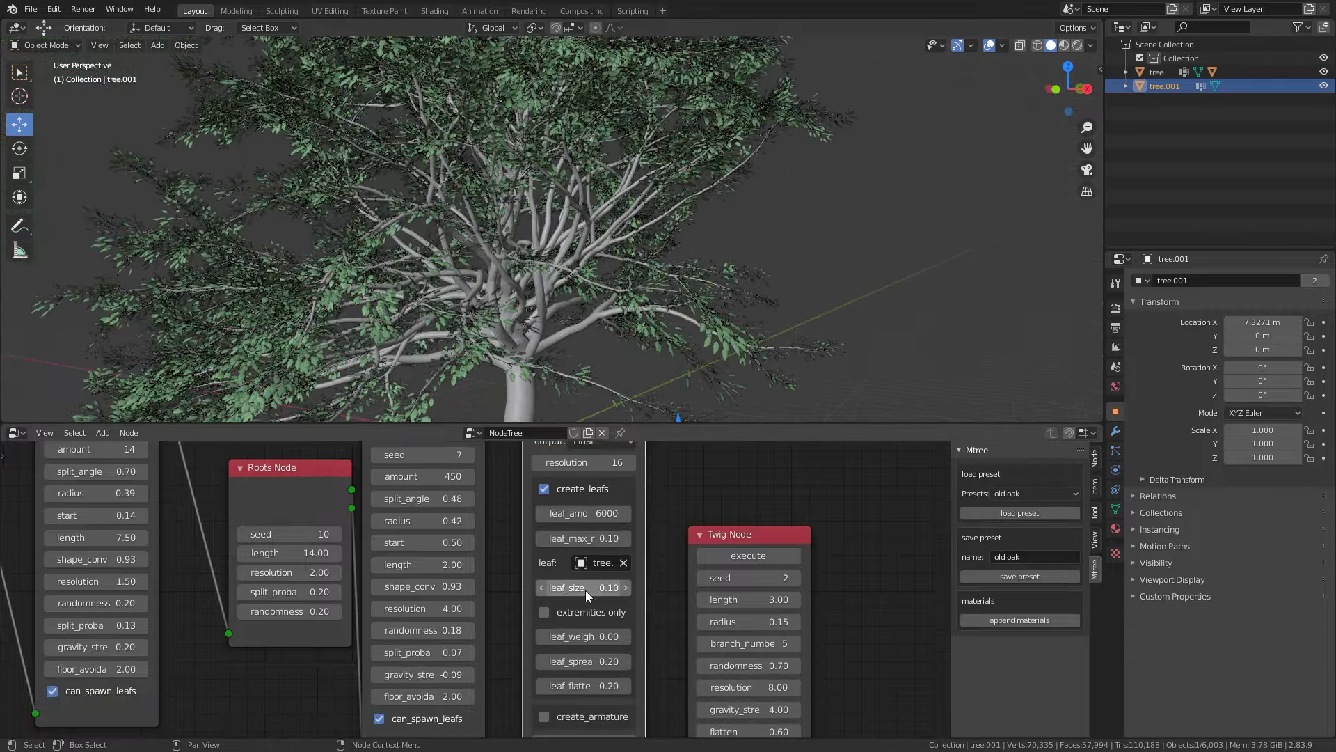
left_click(587, 588)
type("0.16")
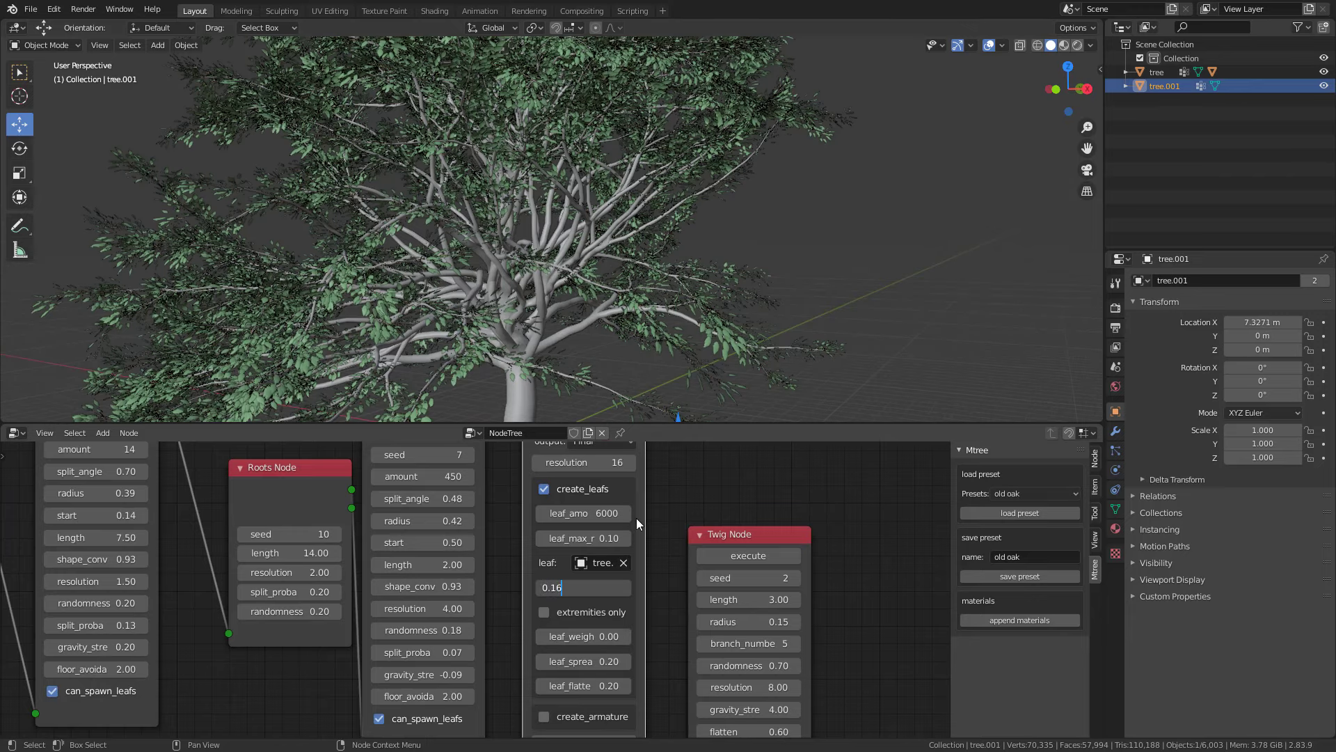
key("Return")
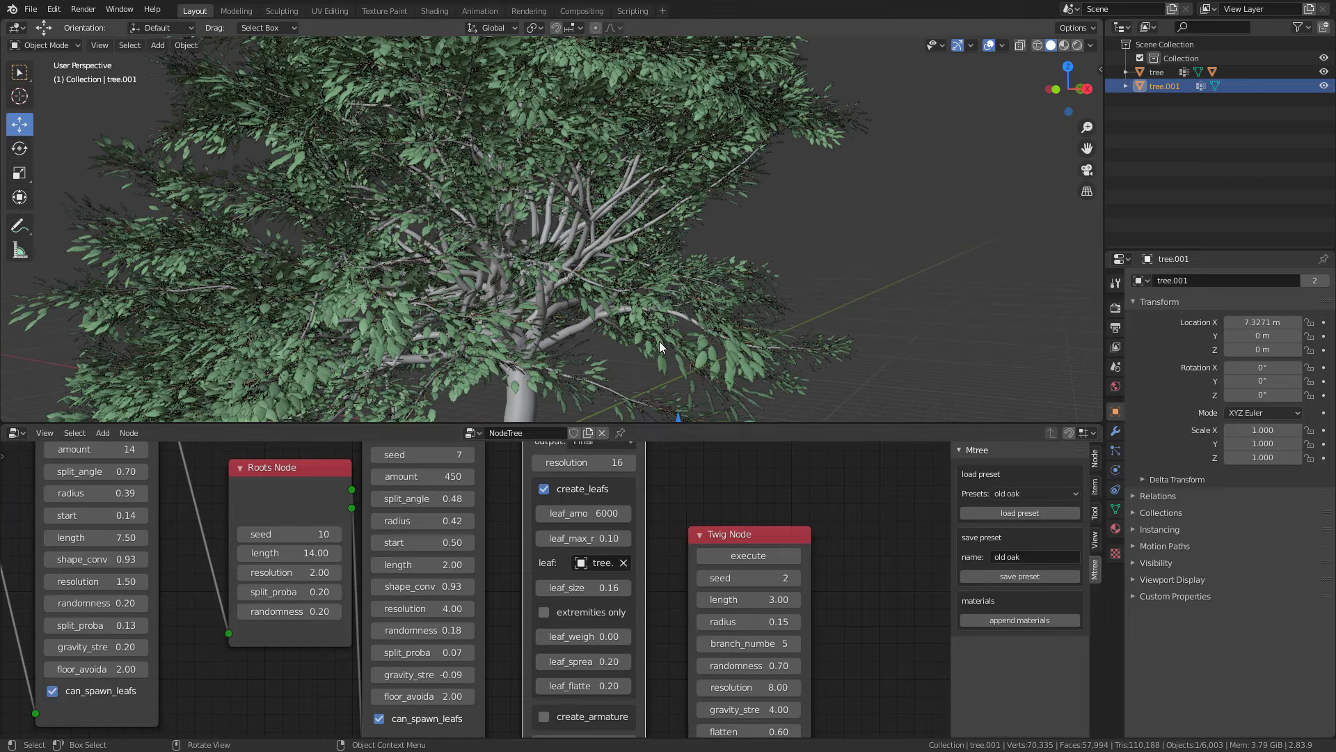
left_click(588, 661)
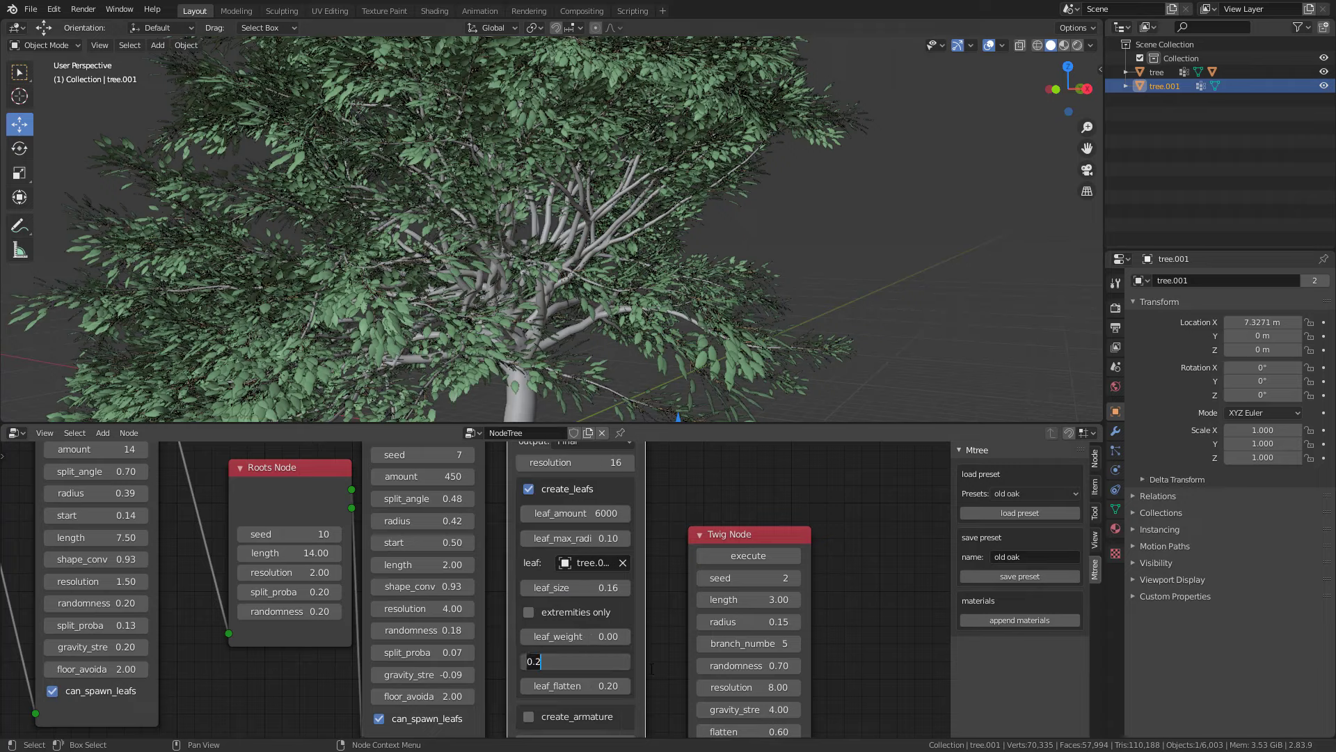
type(".8")
key("Return")
middle_click_drag(860, 233, 730, 235)
left_click(575, 636)
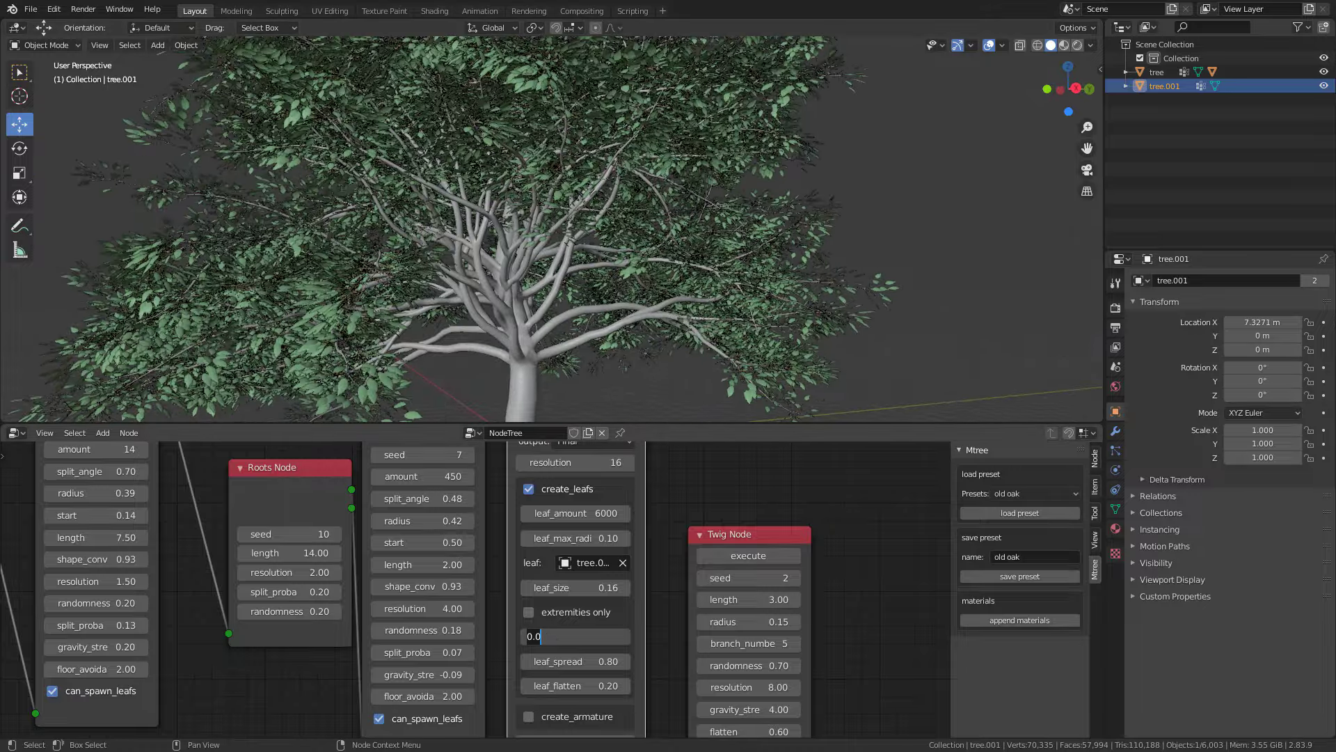
type(".1")
key("Return")
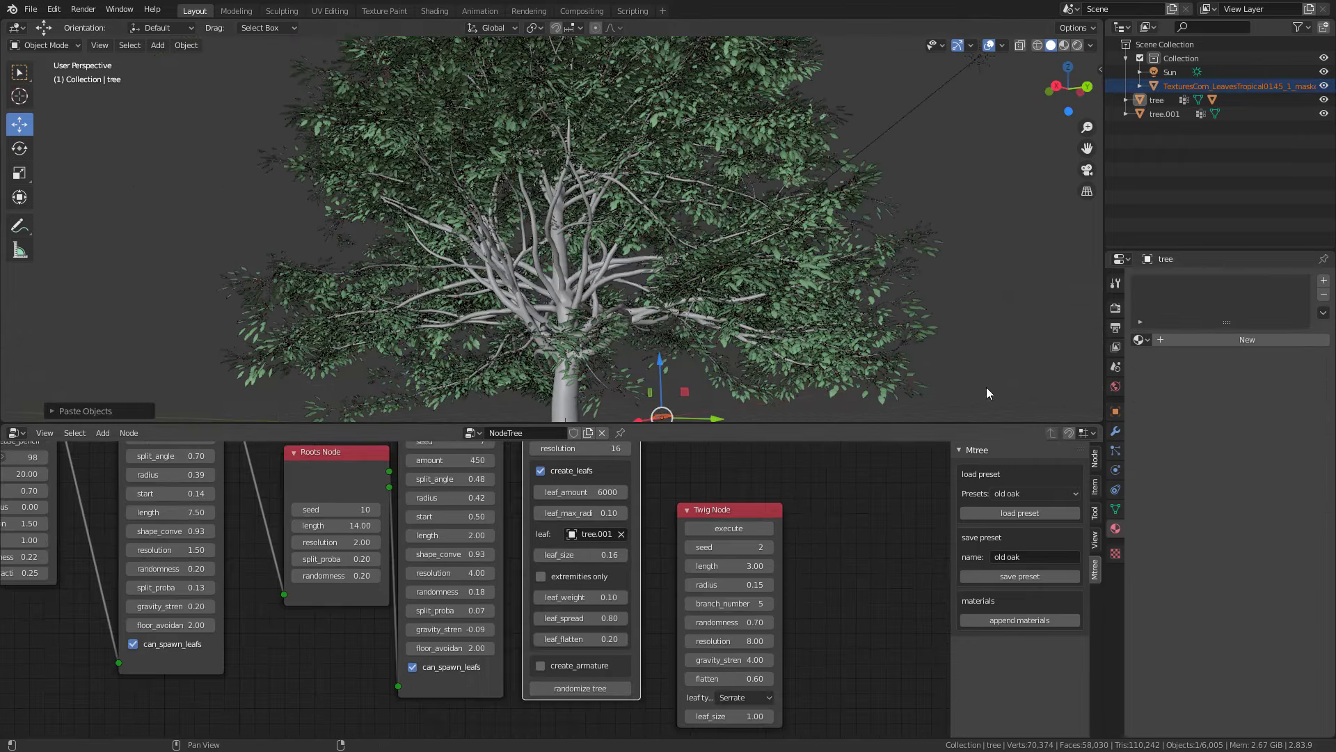
- Copy the tree trunk and leaves objects and paste them into a fresh General scene
left_click(559, 280)
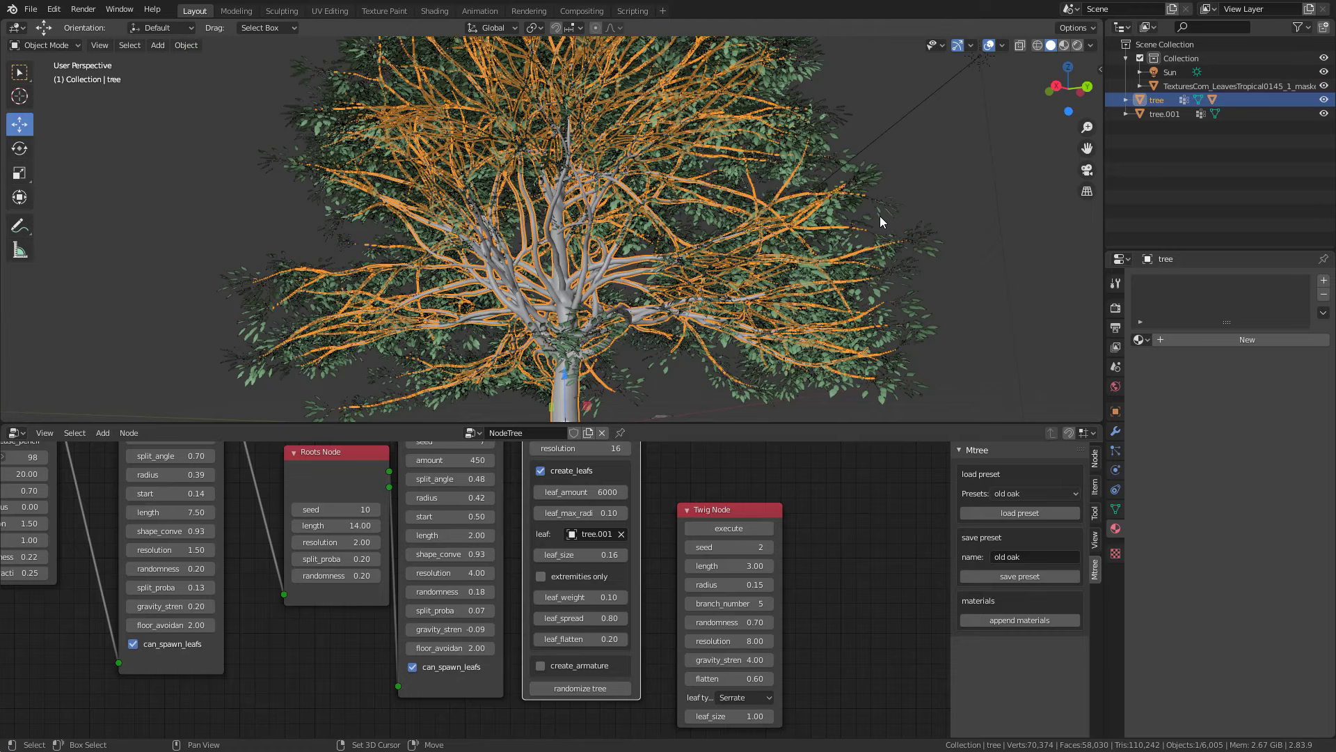
left_click(878, 180, "shift")
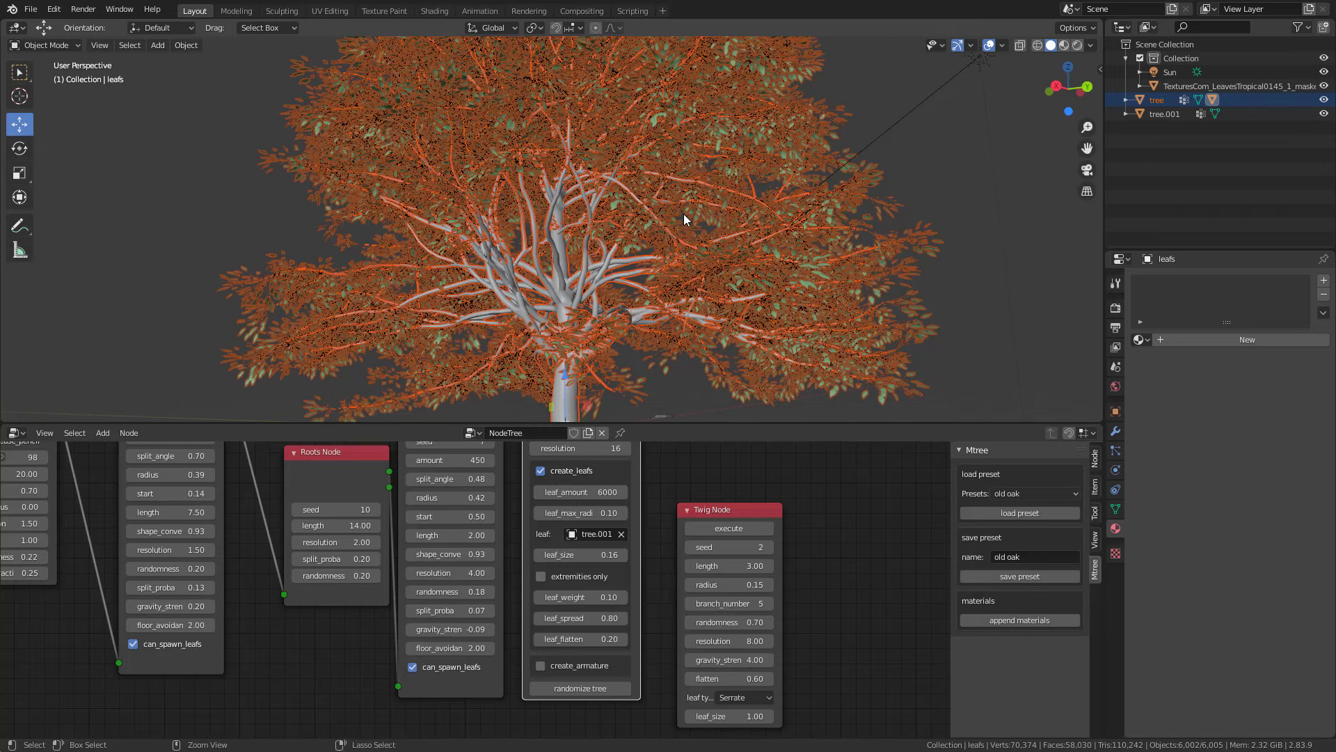
key("ctrl+c")
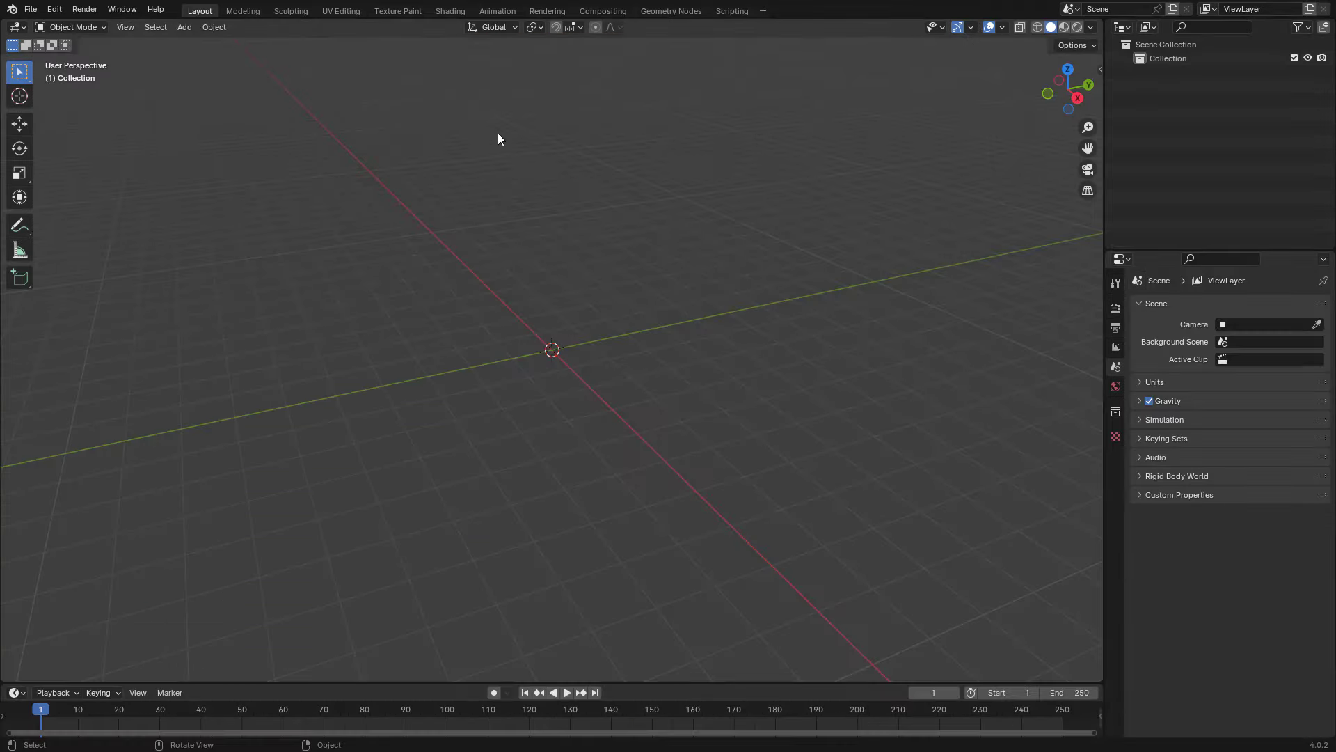
key("ctrl+v")
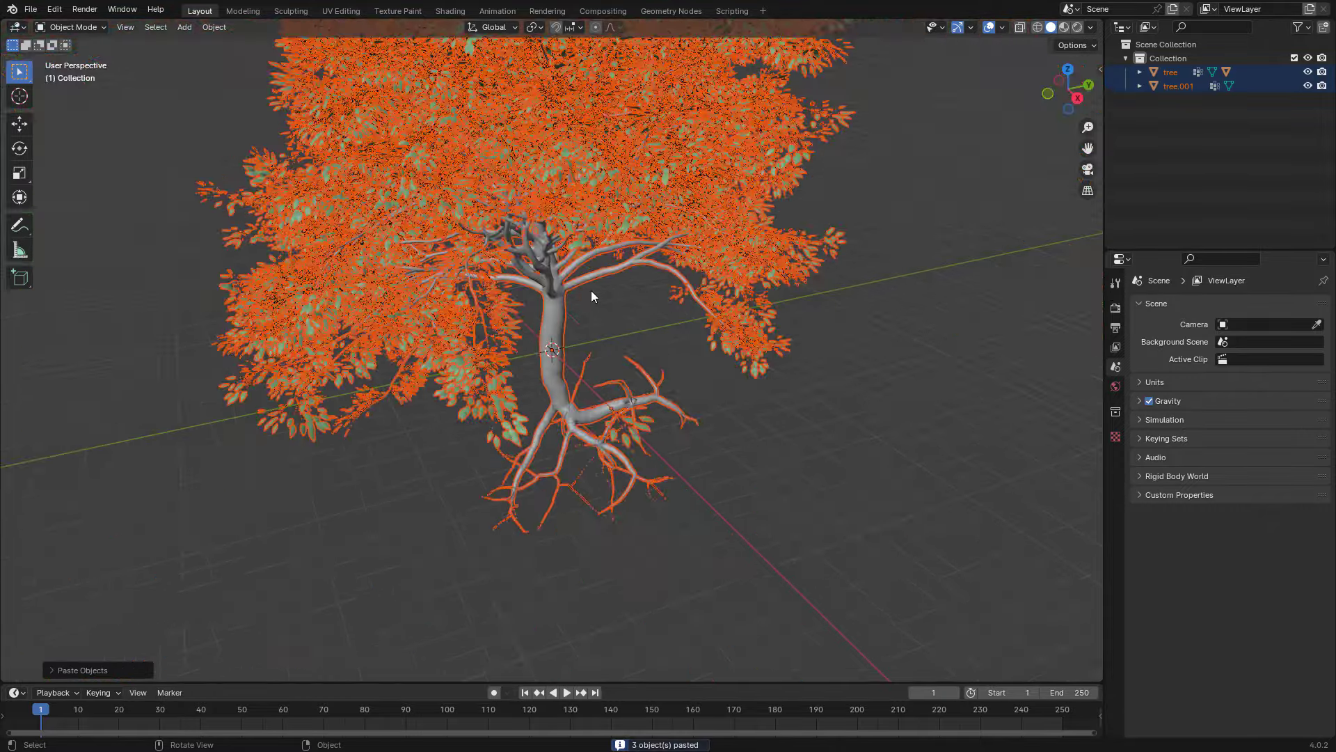
left_click(634, 322)
middle_click_drag(634, 322, 960, 378)
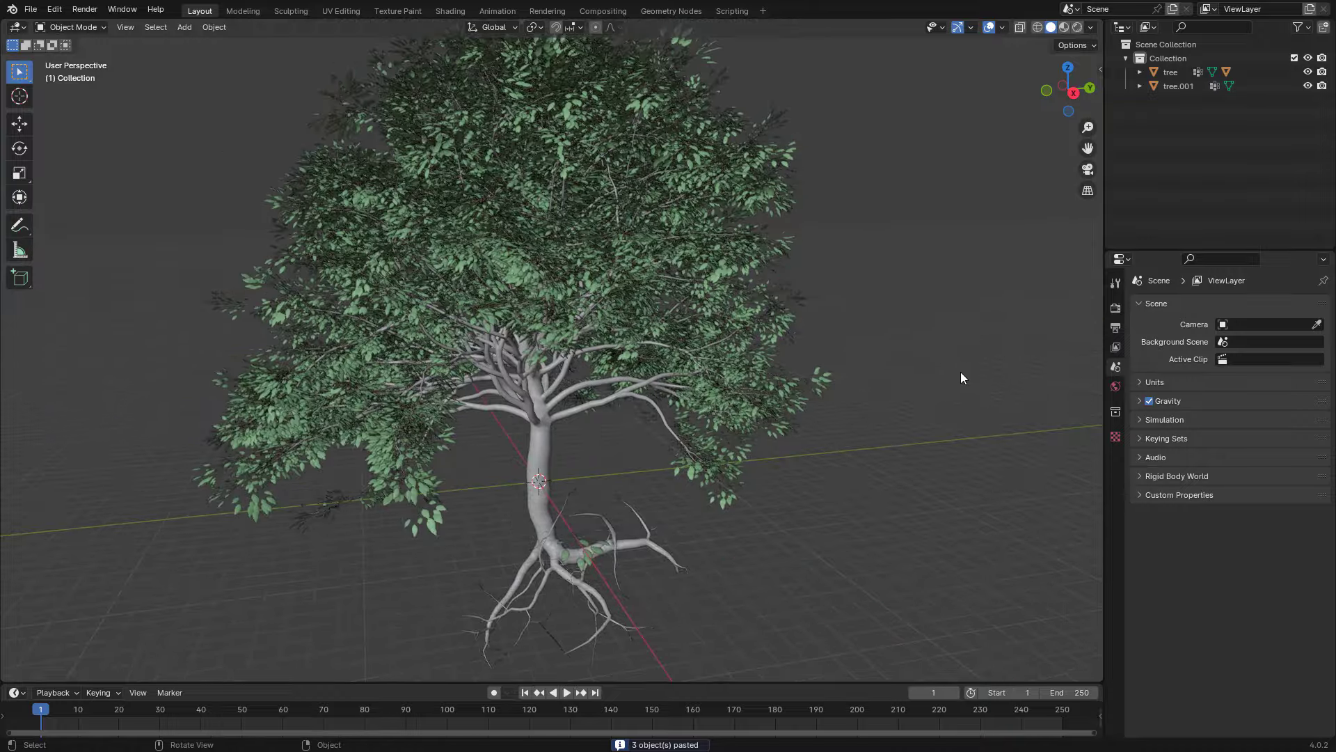
- Switch the render engine to Cycles with GPU Compute as the device
left_click(1115, 307)
left_click(1230, 305)
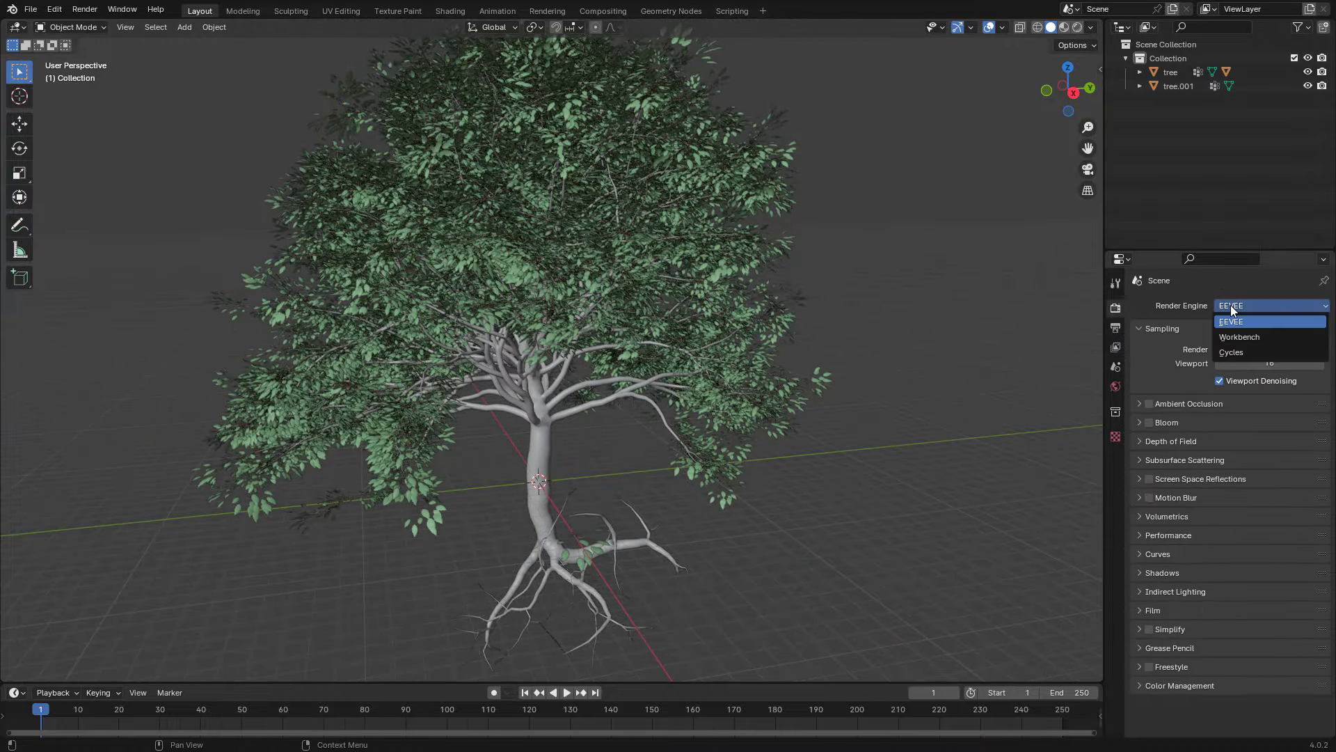
left_click(1259, 355)
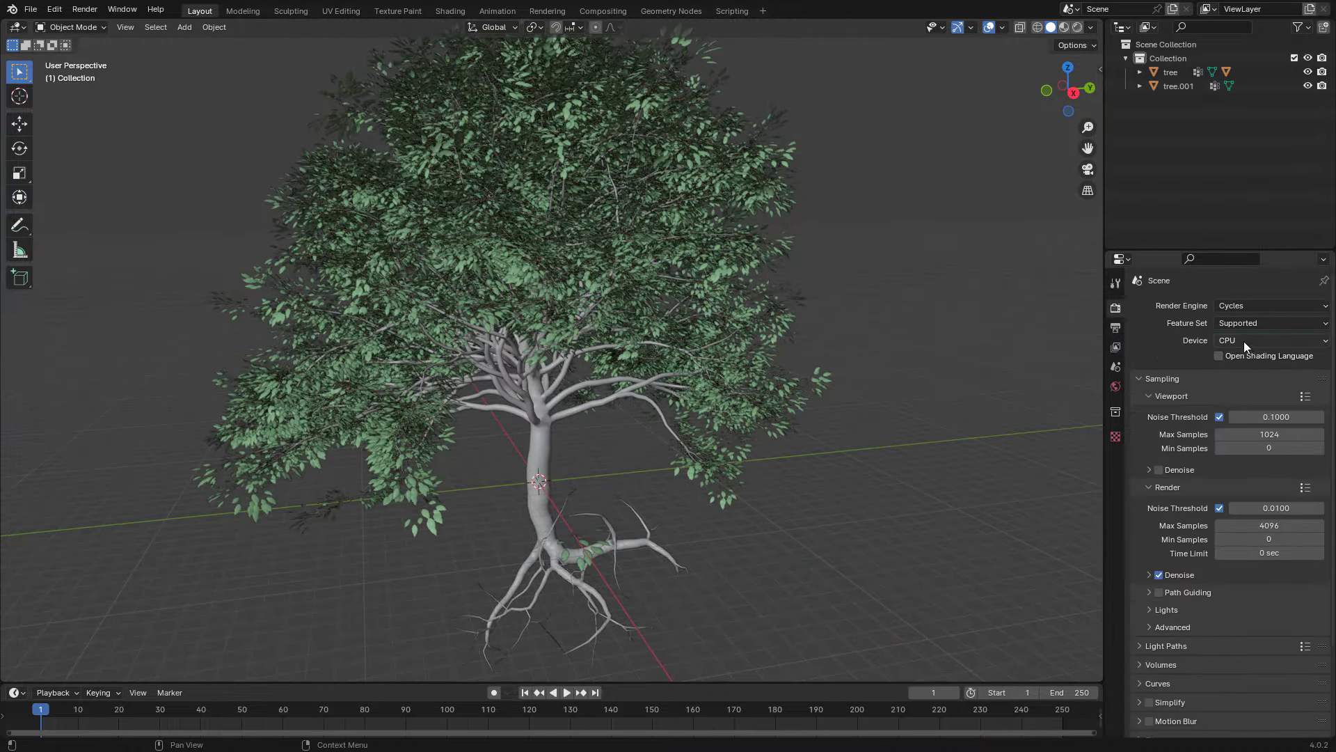
left_click(1243, 341)
left_click(1246, 373)
- Set the world colour to an Environment Texture loaded with forest.exr
left_click(1116, 387)
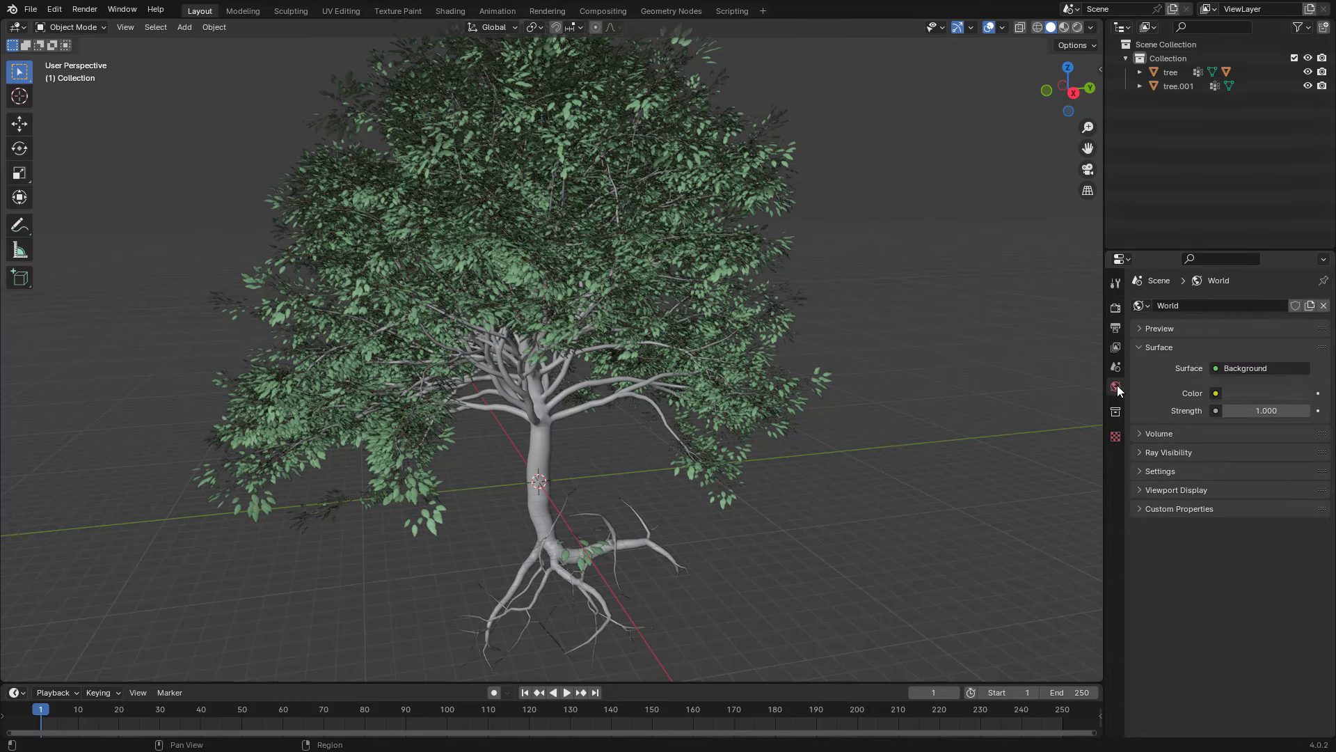
left_click(1216, 393)
left_click(1216, 394)
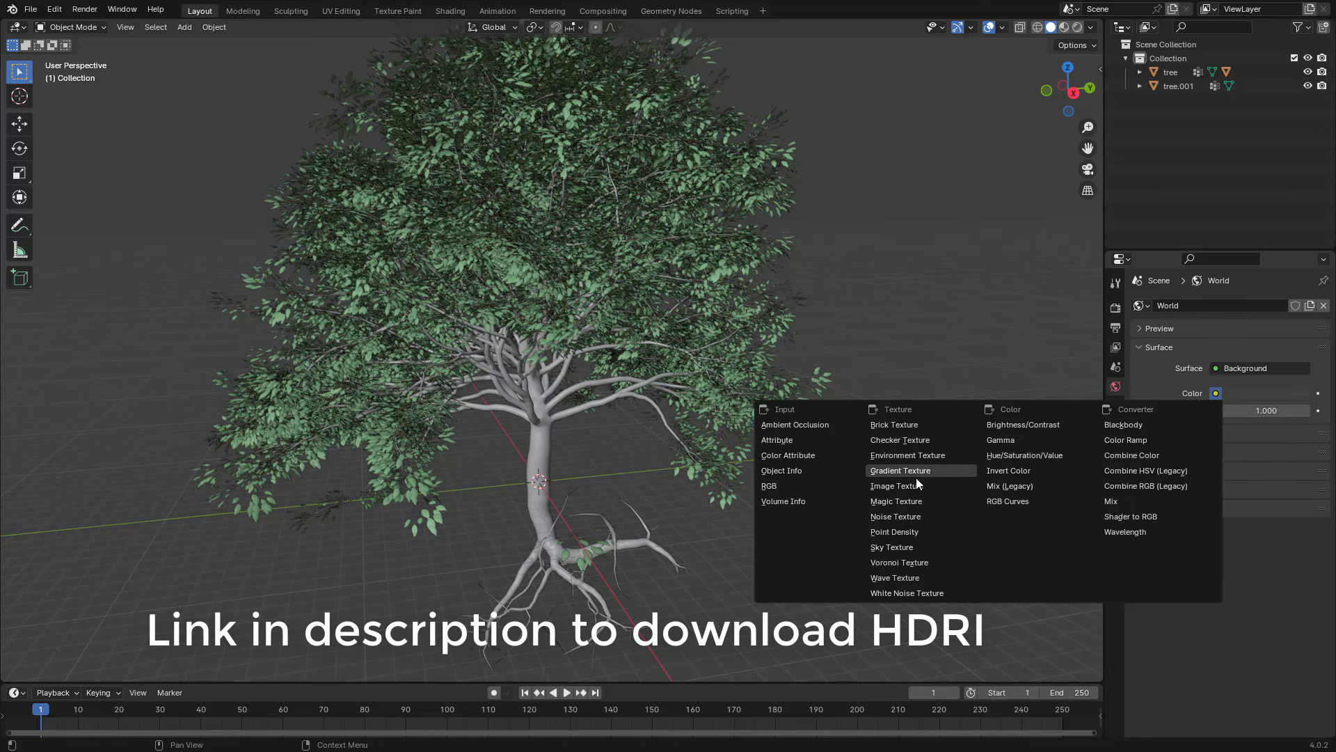
left_click(898, 458)
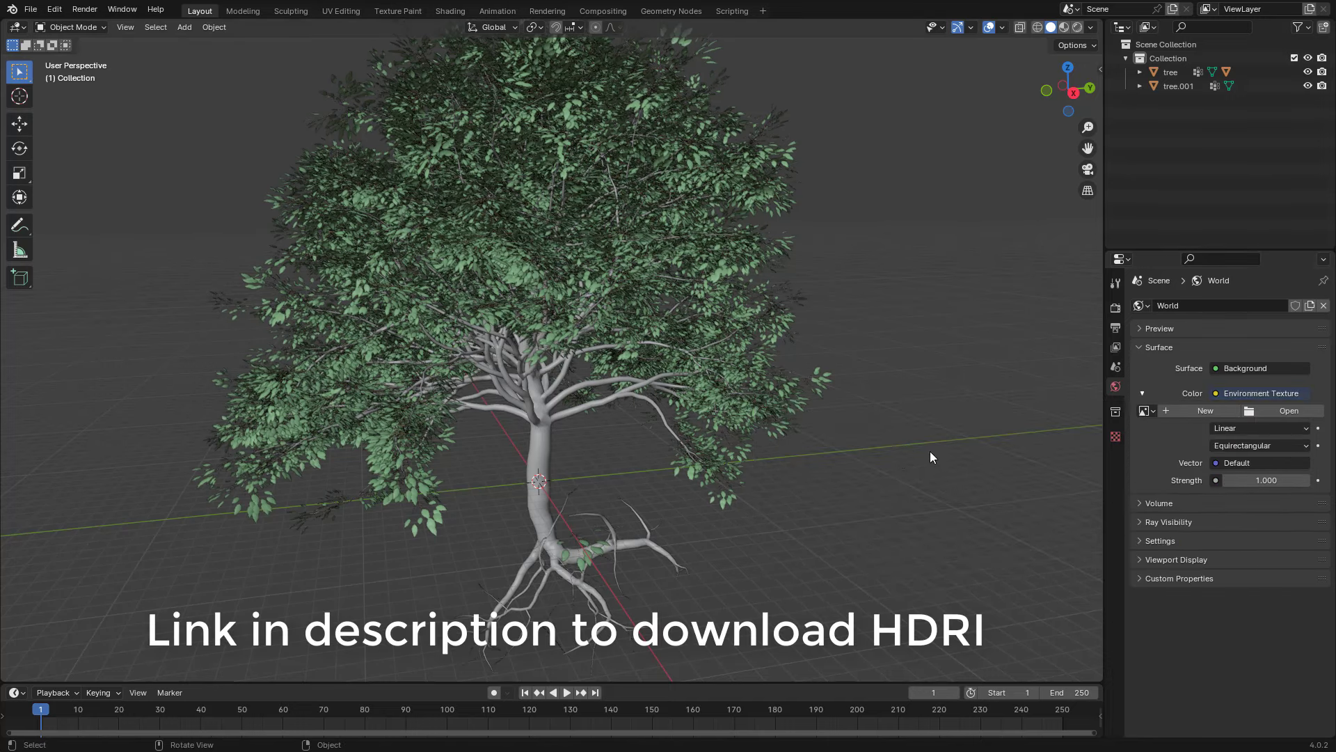
left_click(1261, 410)
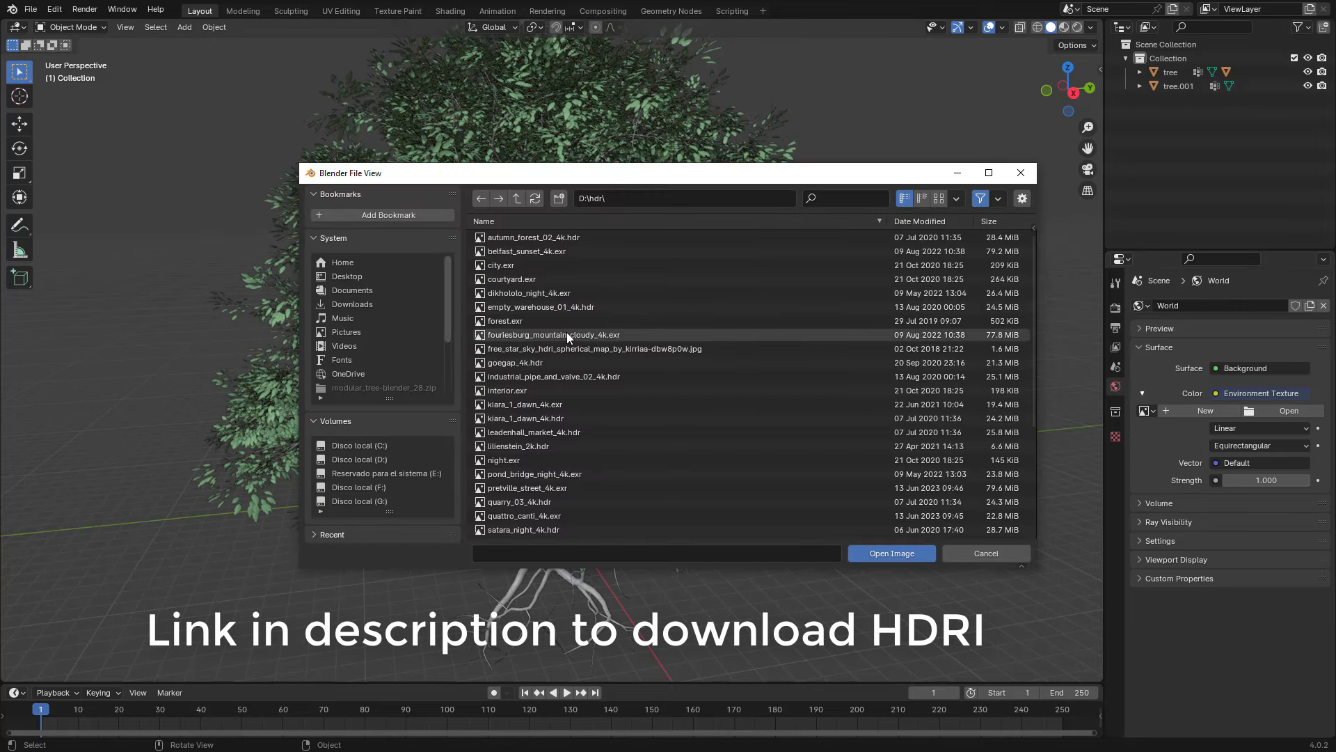
double_click(534, 319)
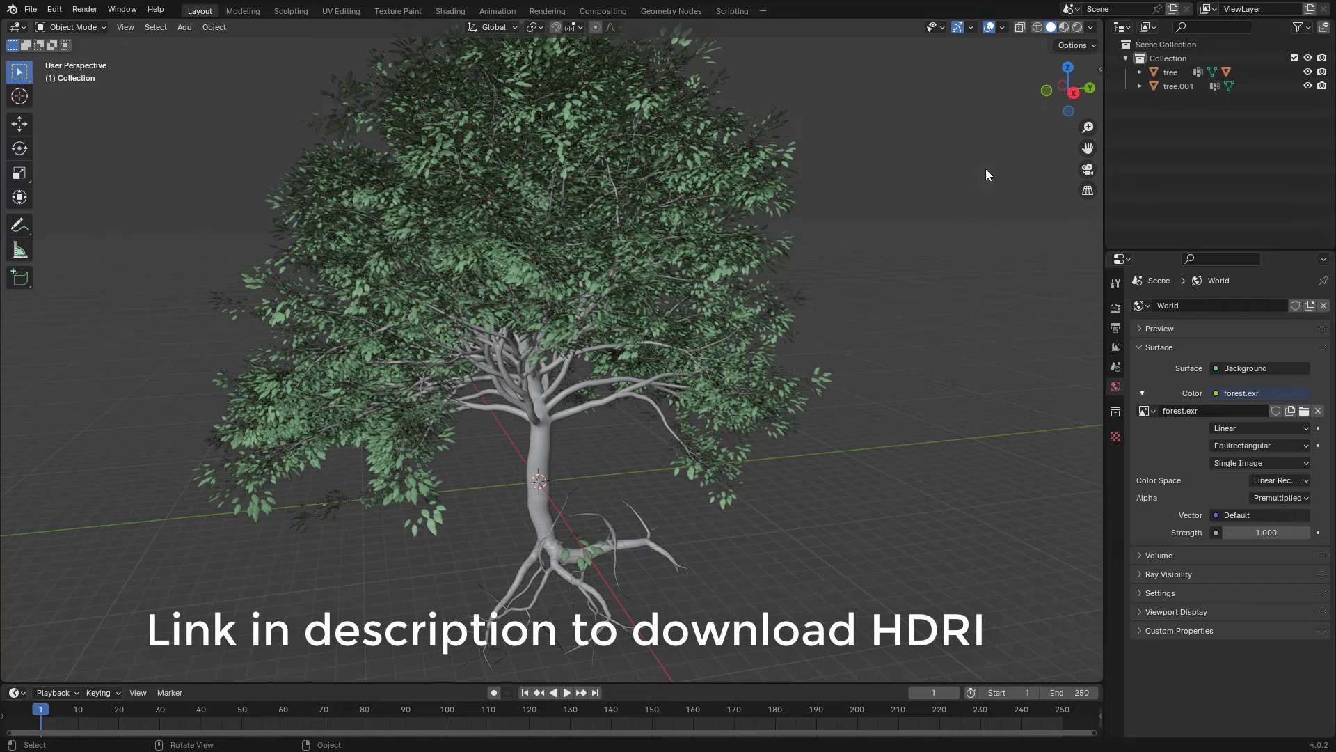
- Switch the viewport to Rendered shading and turn on Film Transparent in the render settings
left_click(1078, 28)
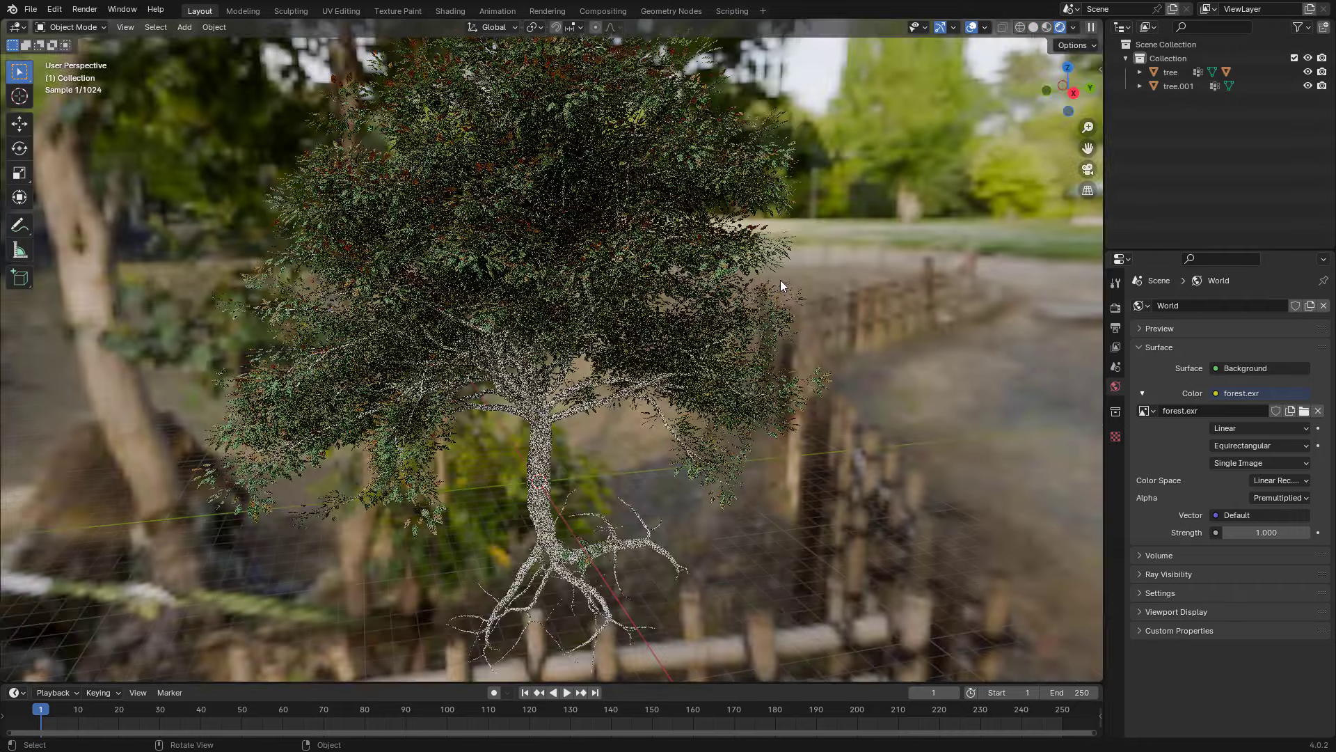
scroll(779, 280, "up", 5)
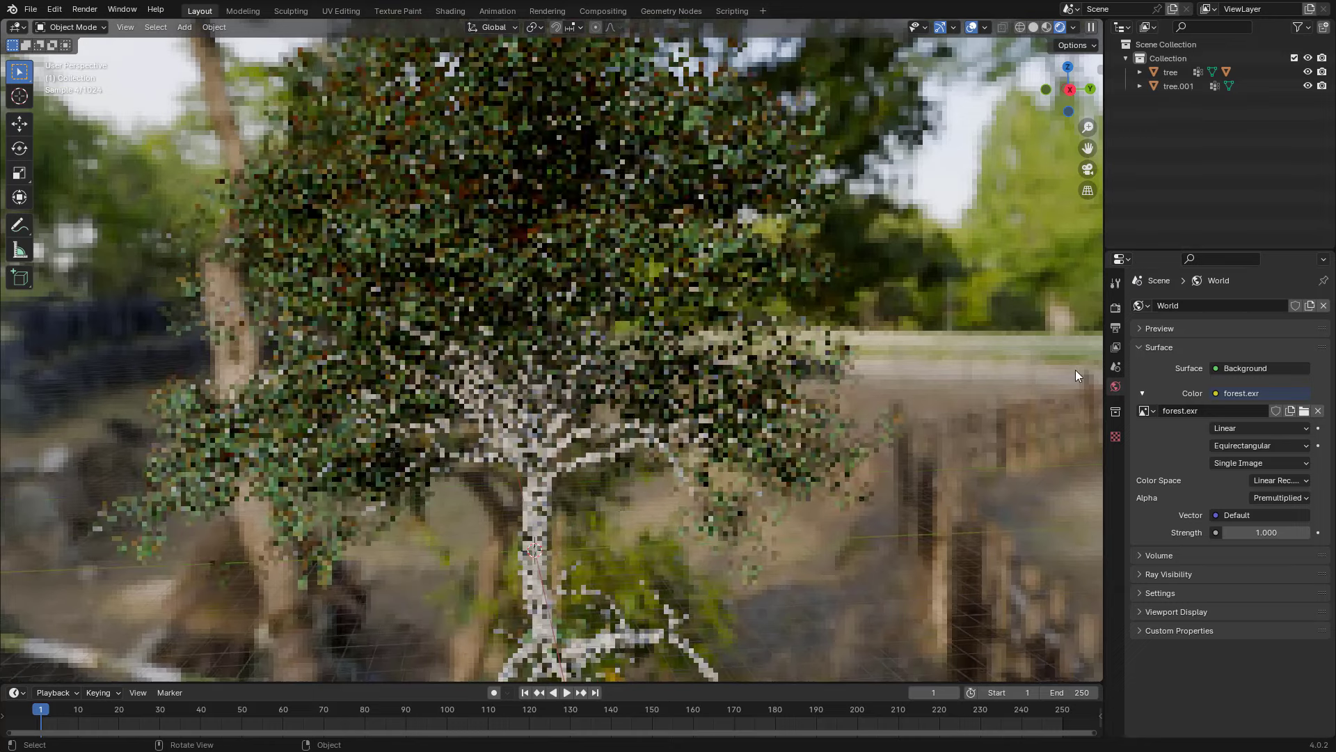
left_click(1116, 310)
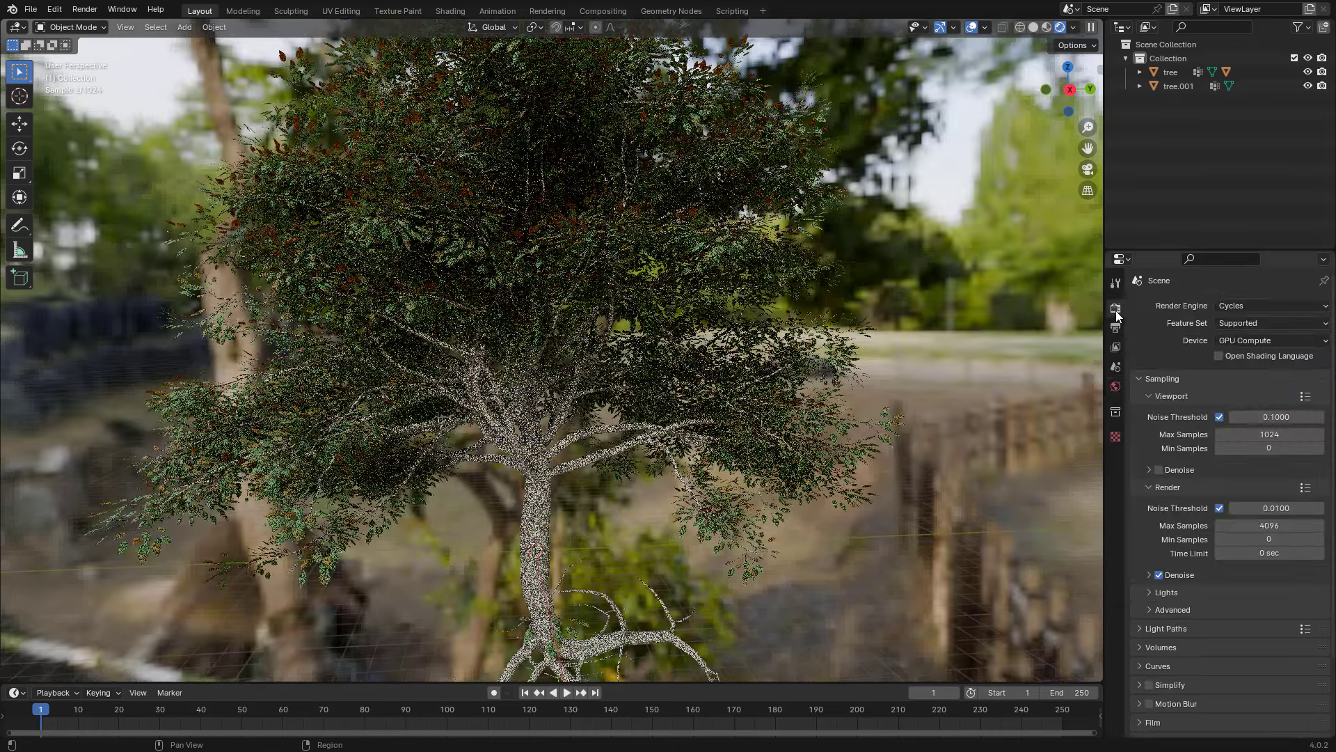
scroll(1195, 564, "down", 3)
left_click(1154, 634)
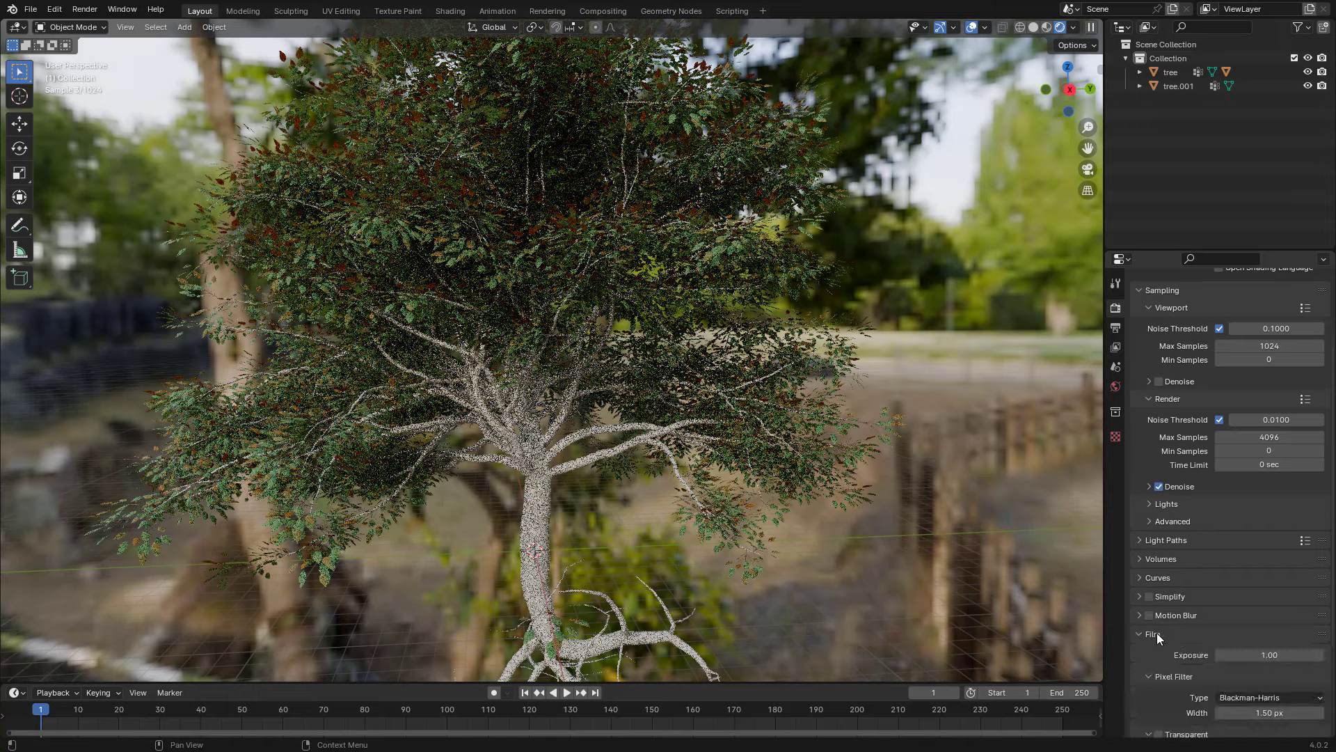
scroll(1177, 651, "down", 2)
left_click(1164, 679)
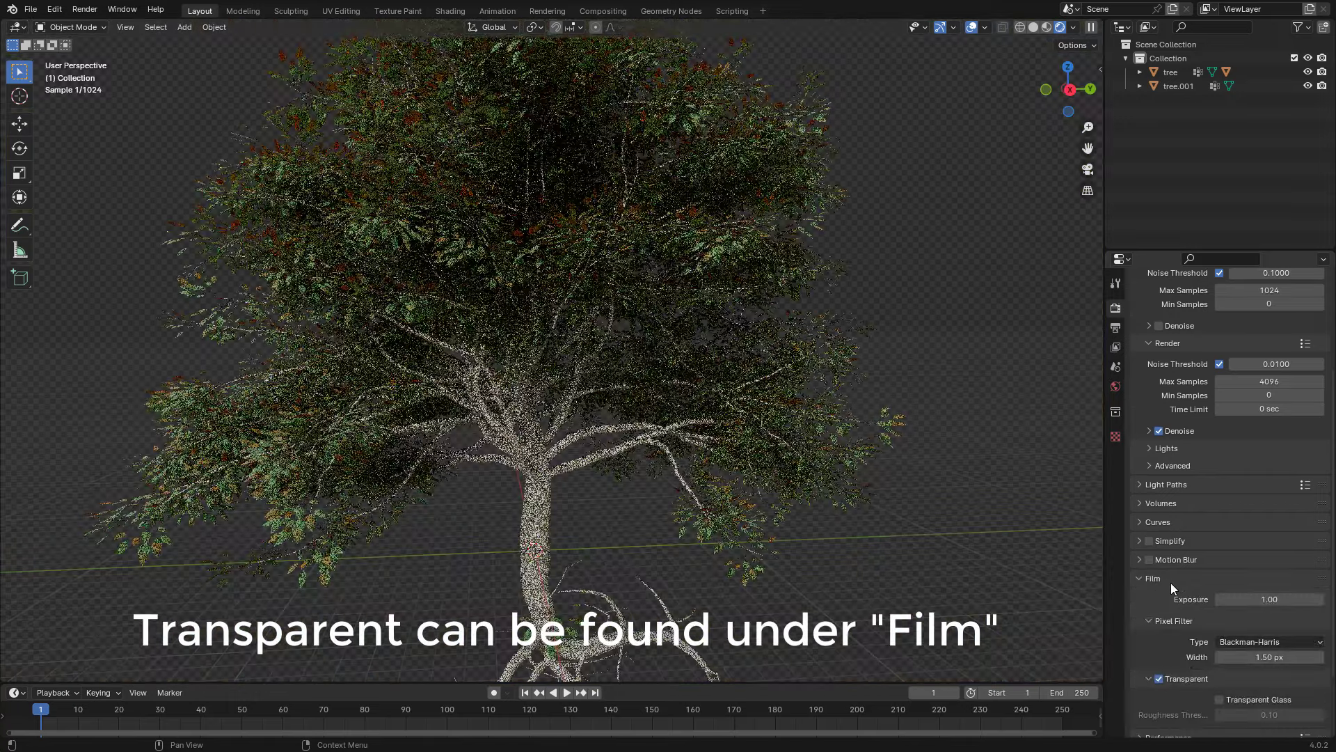
scroll(1207, 549, "up", 4)
scroll(1208, 549, "down", 3)
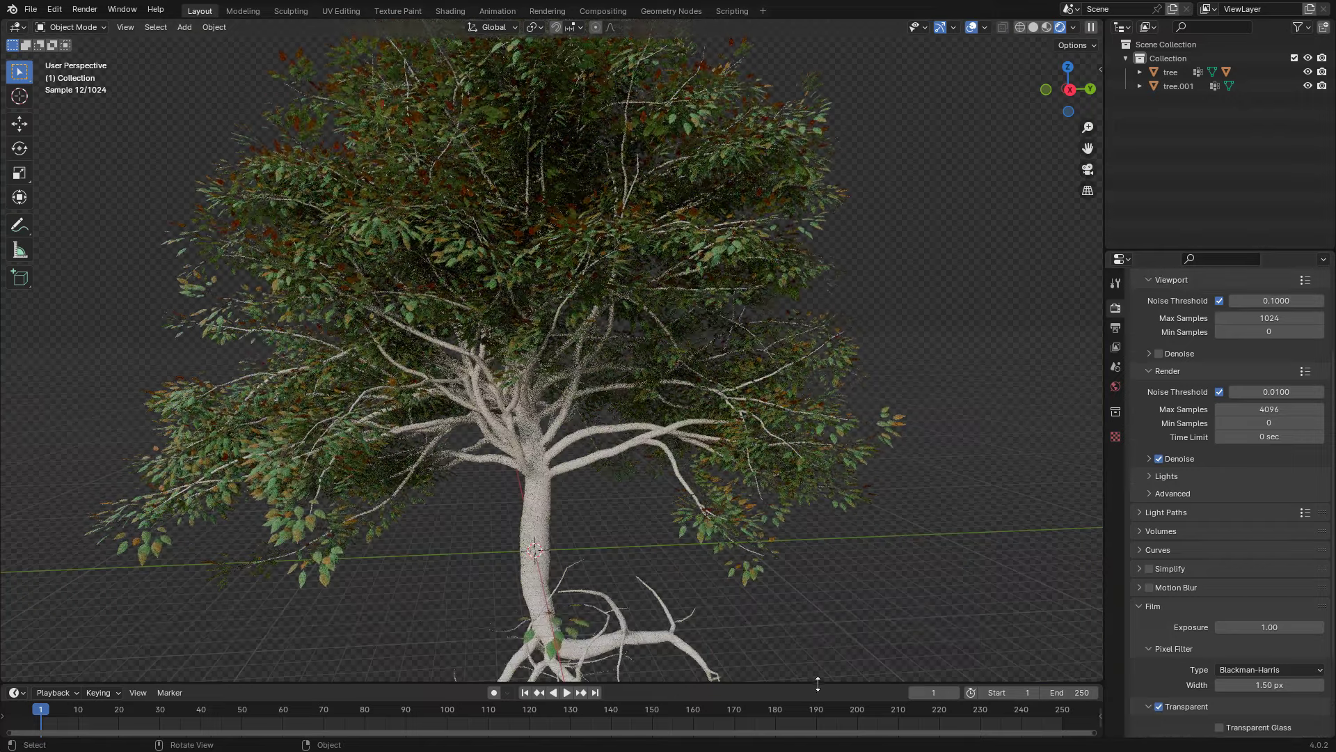
- Enlarge the timeline area and bring up its editor type menu
left_click_drag(817, 684, 721, 332)
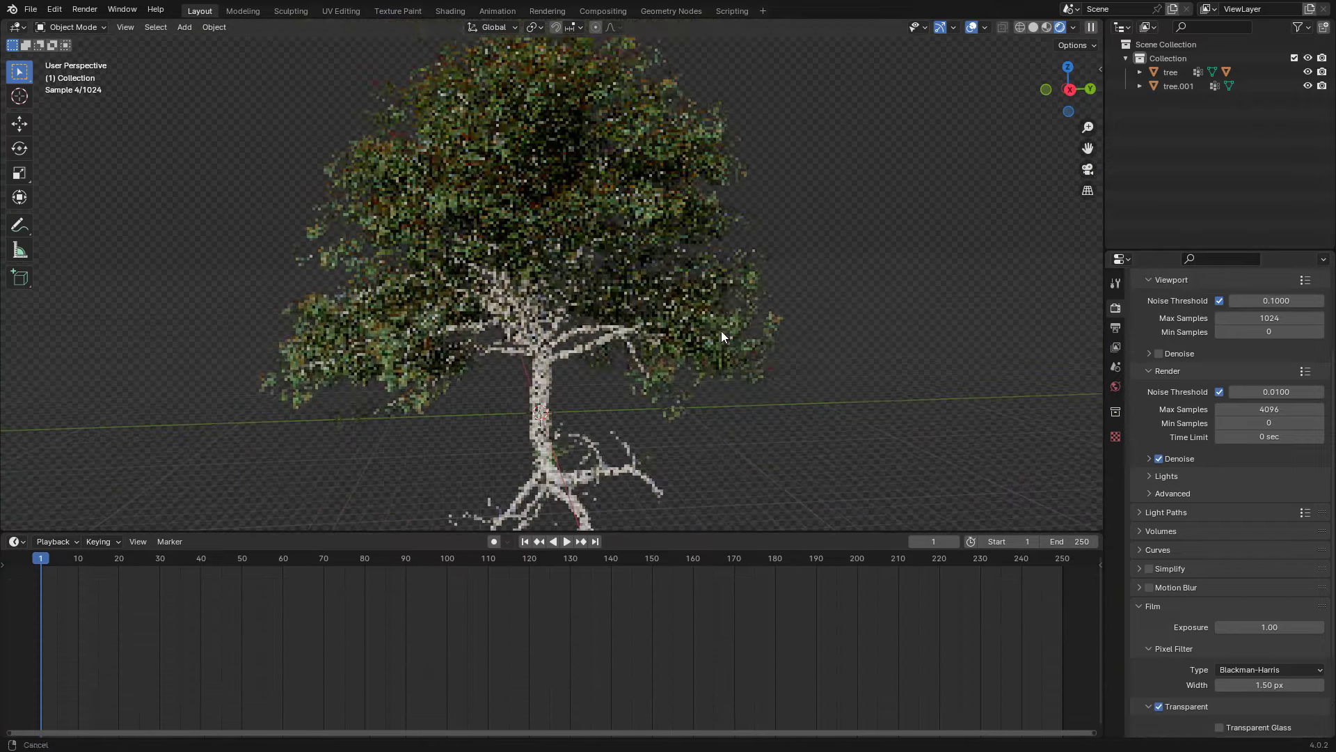
scroll(722, 332, "up", 2)
left_click(17, 542)
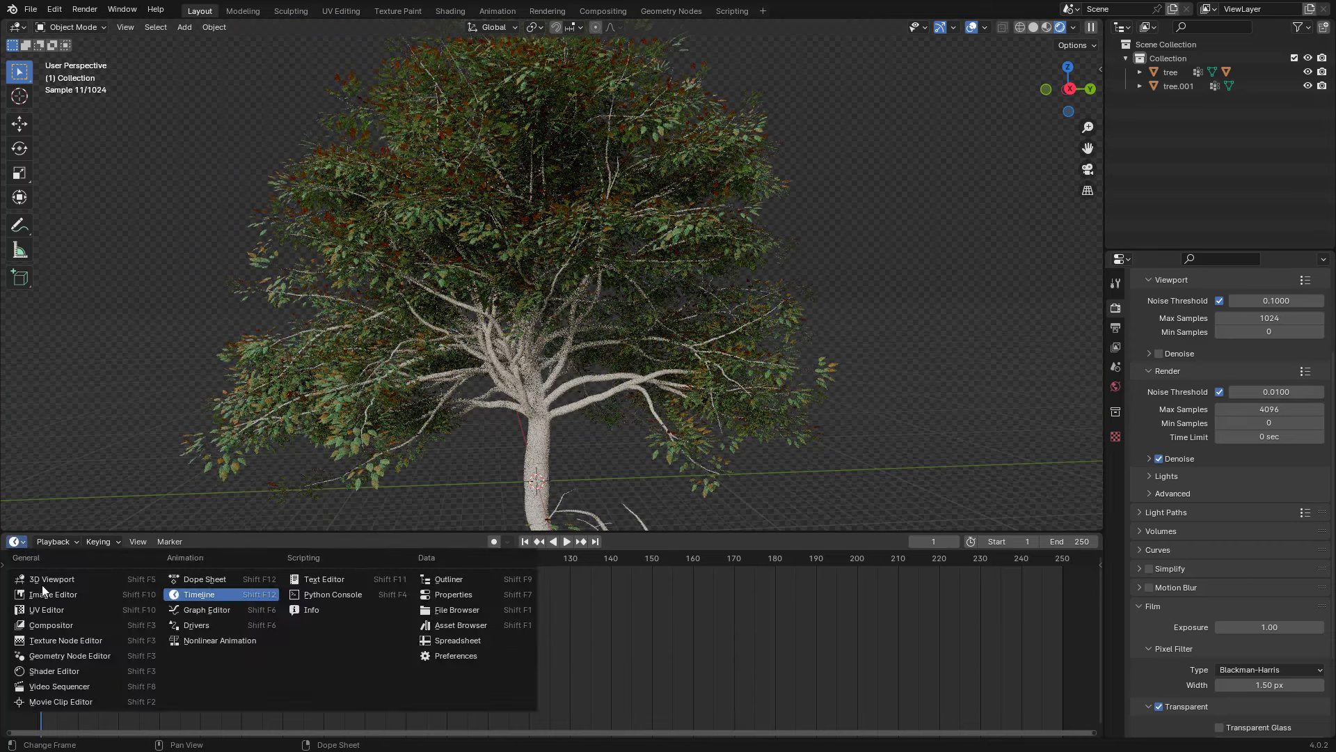
- Turn the timeline into a taller Shader Editor and give the tree trunk a new Material.001
left_click(48, 672)
left_click_drag(506, 532, 506, 446)
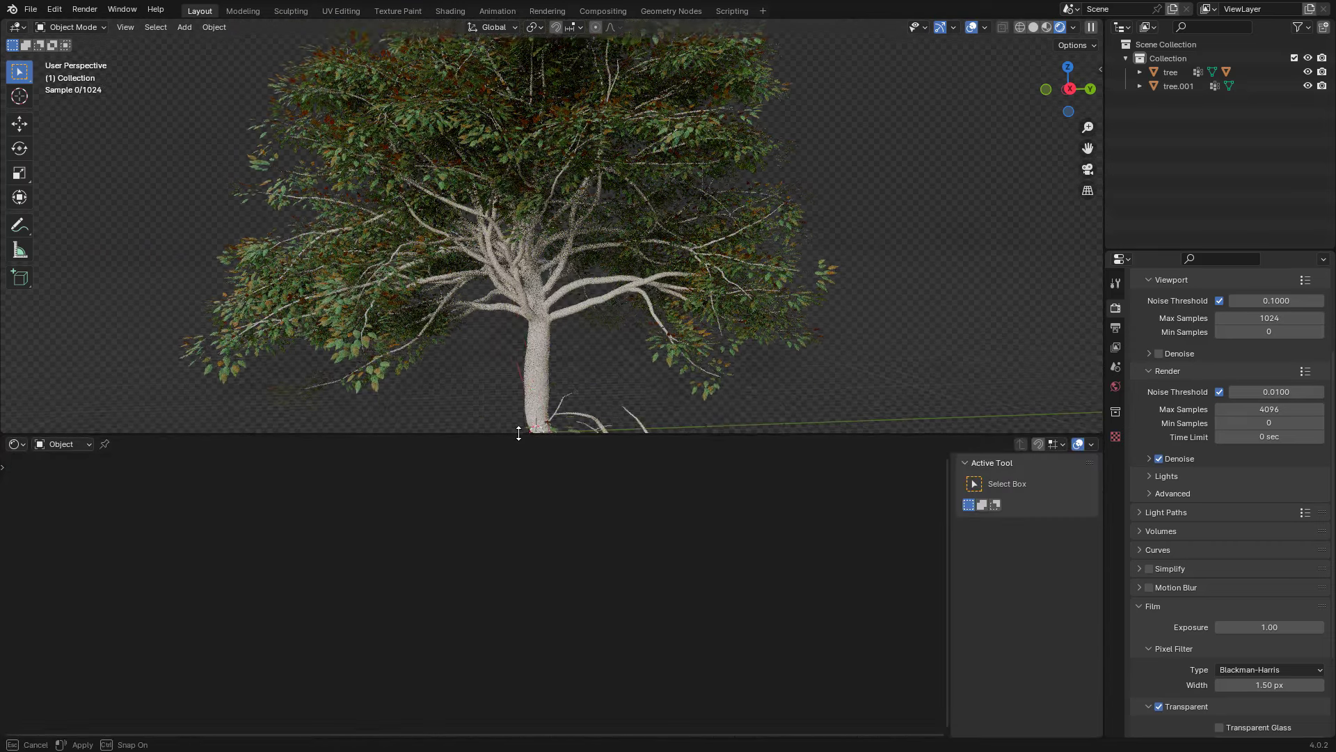
left_click(545, 376)
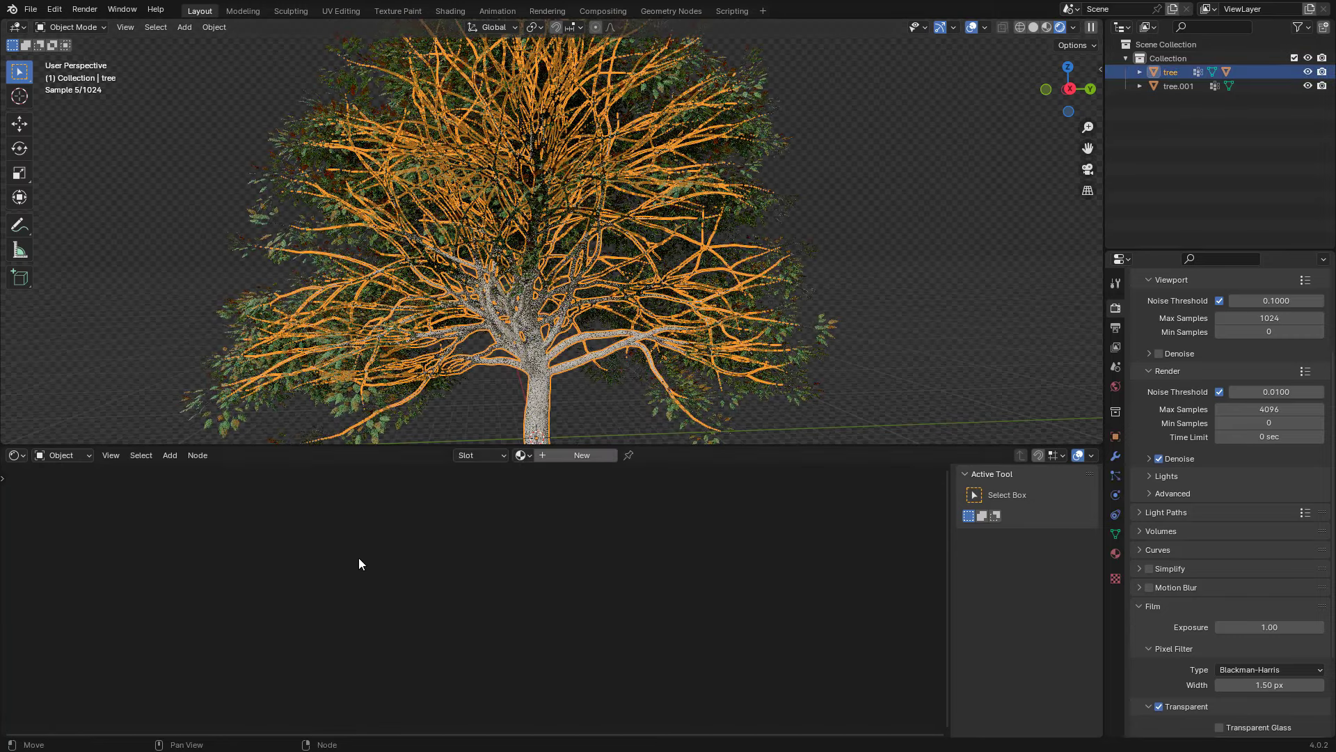
left_click(566, 457)
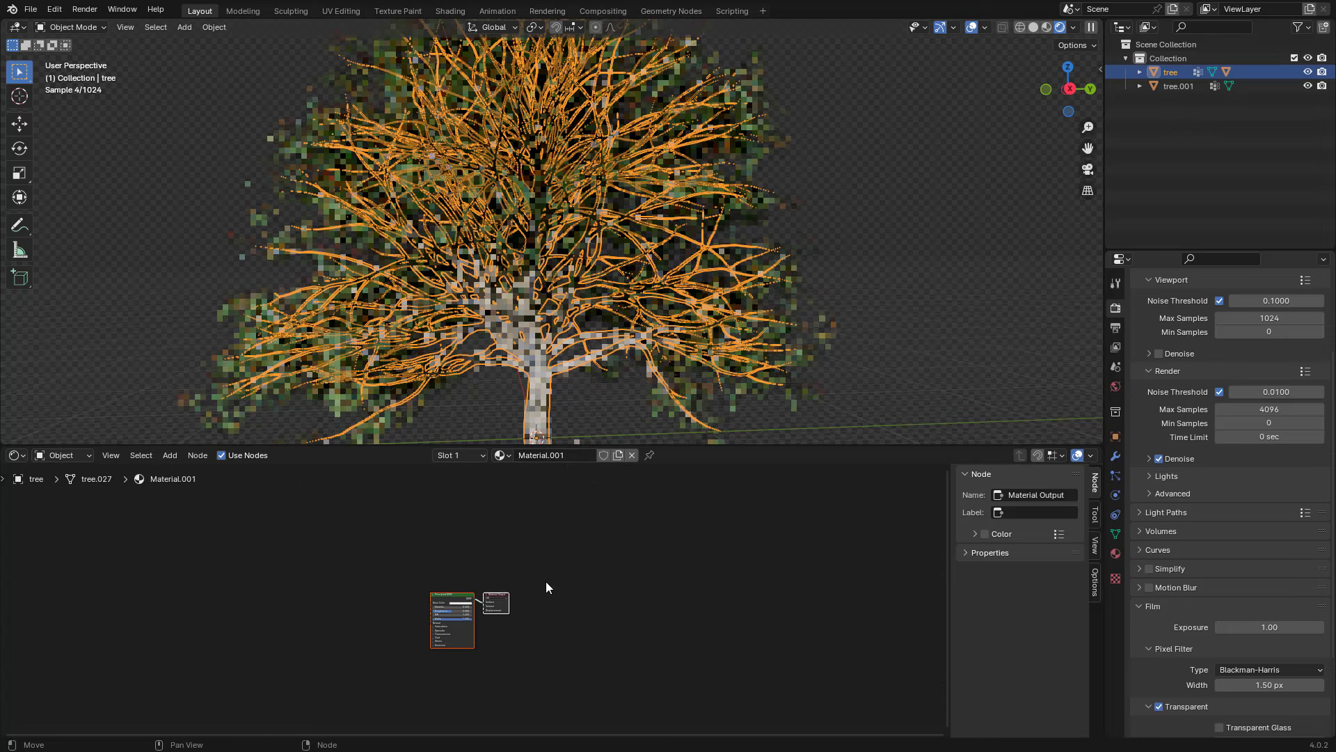
scroll(487, 577, "up", 4)
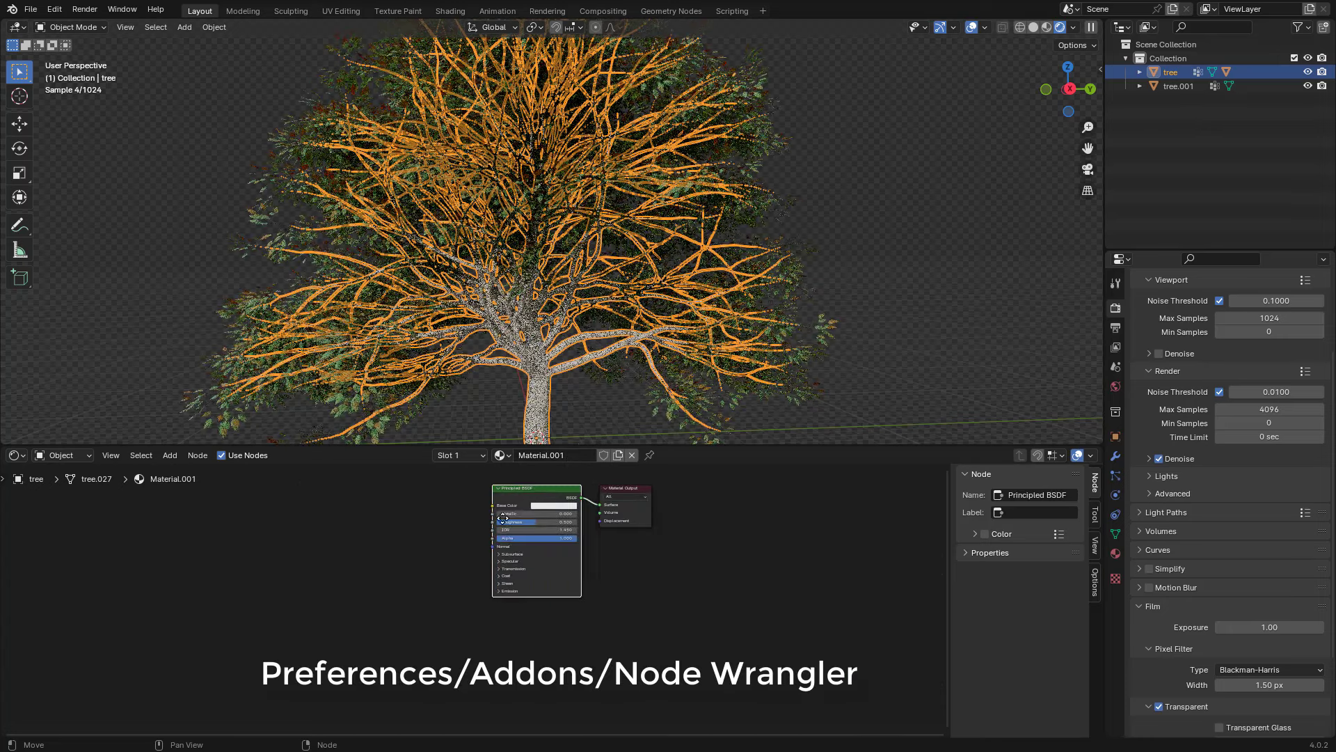
left_click_drag(512, 496, 501, 532)
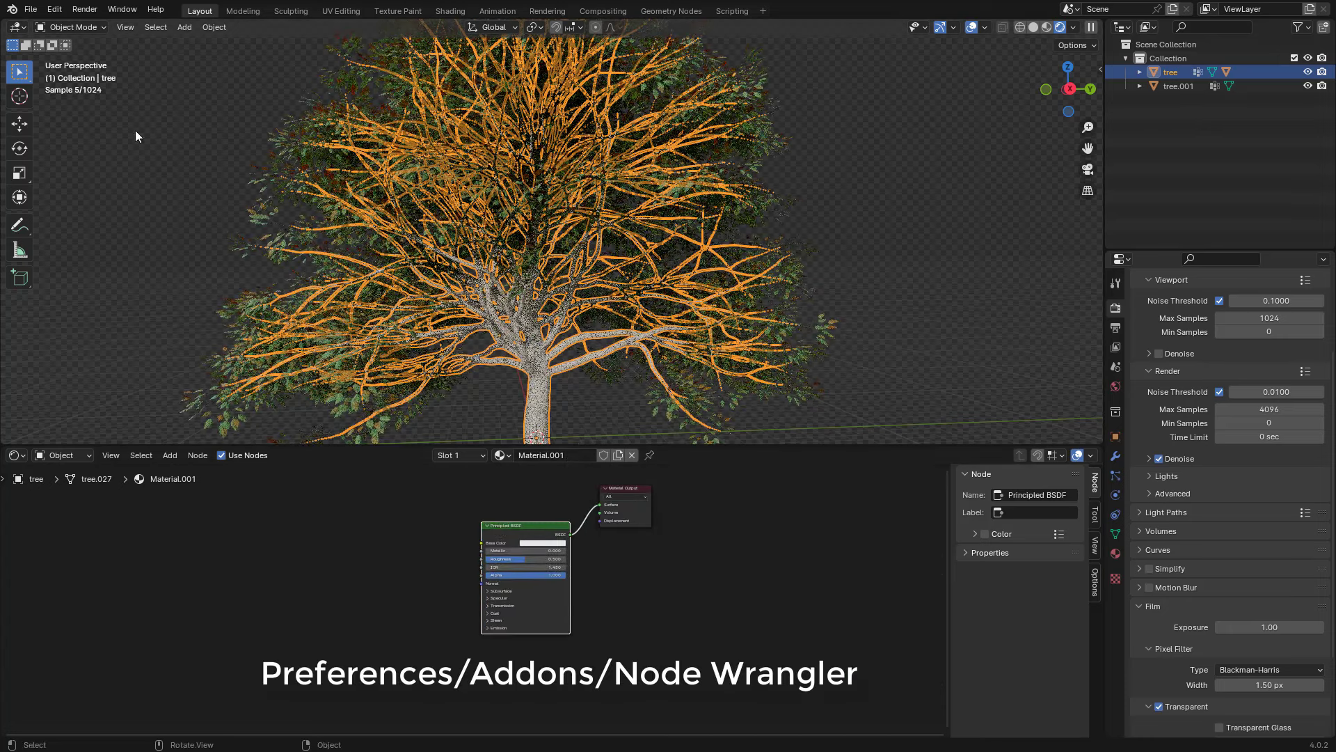
- Enable the Node Wrangler add-on in Preferences, found by searching 'node', then close Preferences
left_click(56, 14)
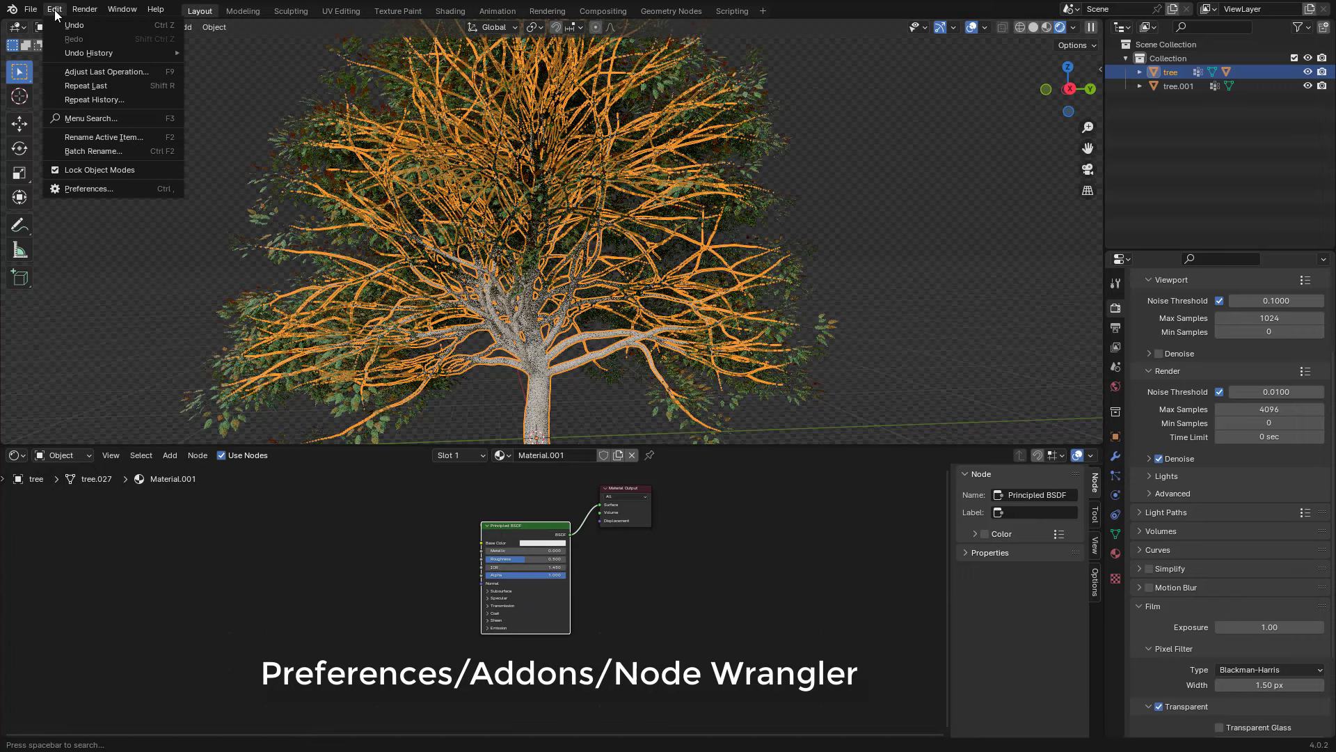
left_click(103, 191)
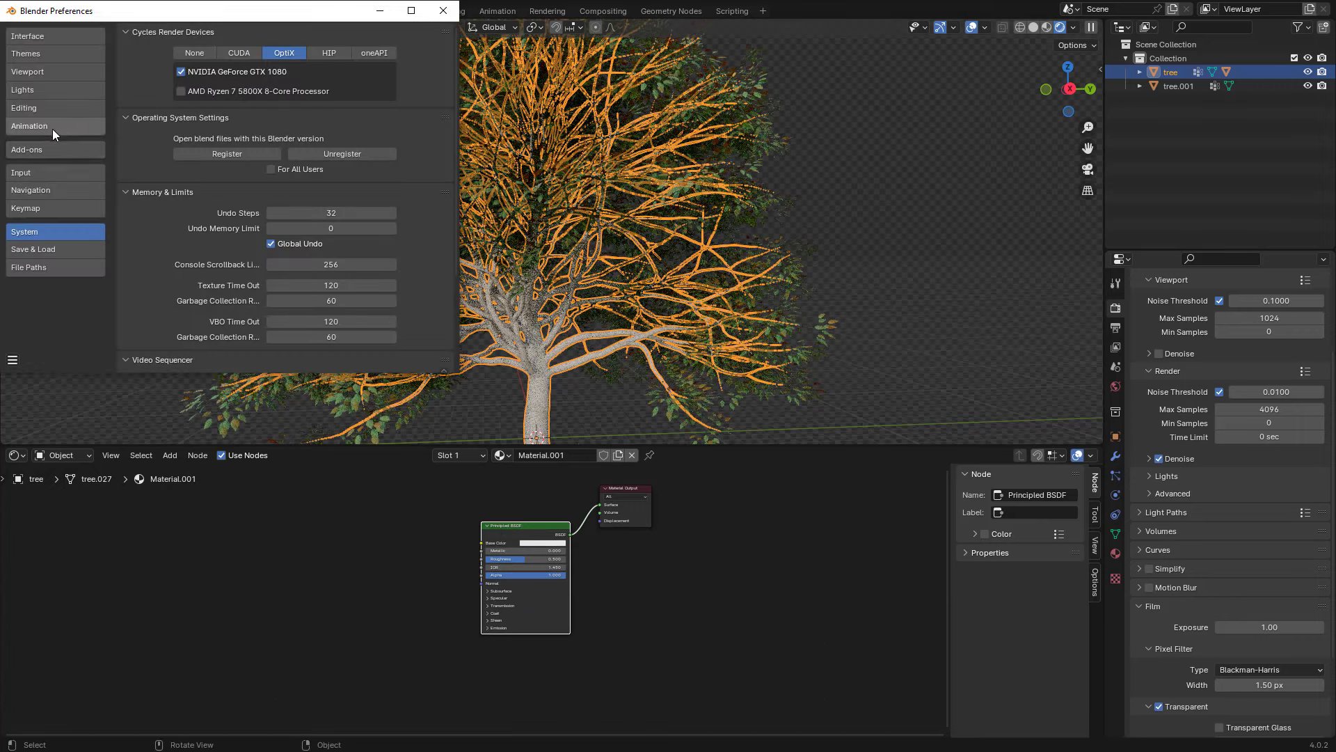
left_click(35, 151)
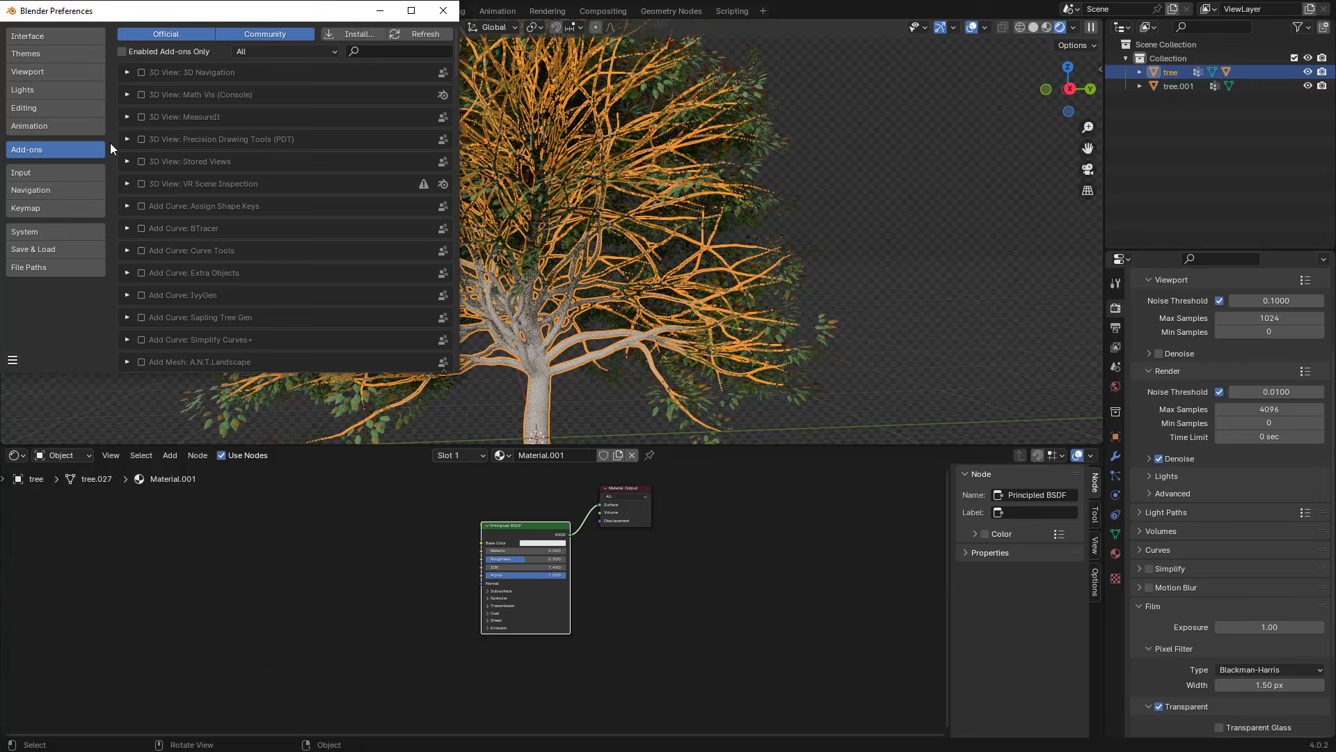
left_click(383, 53)
type("node")
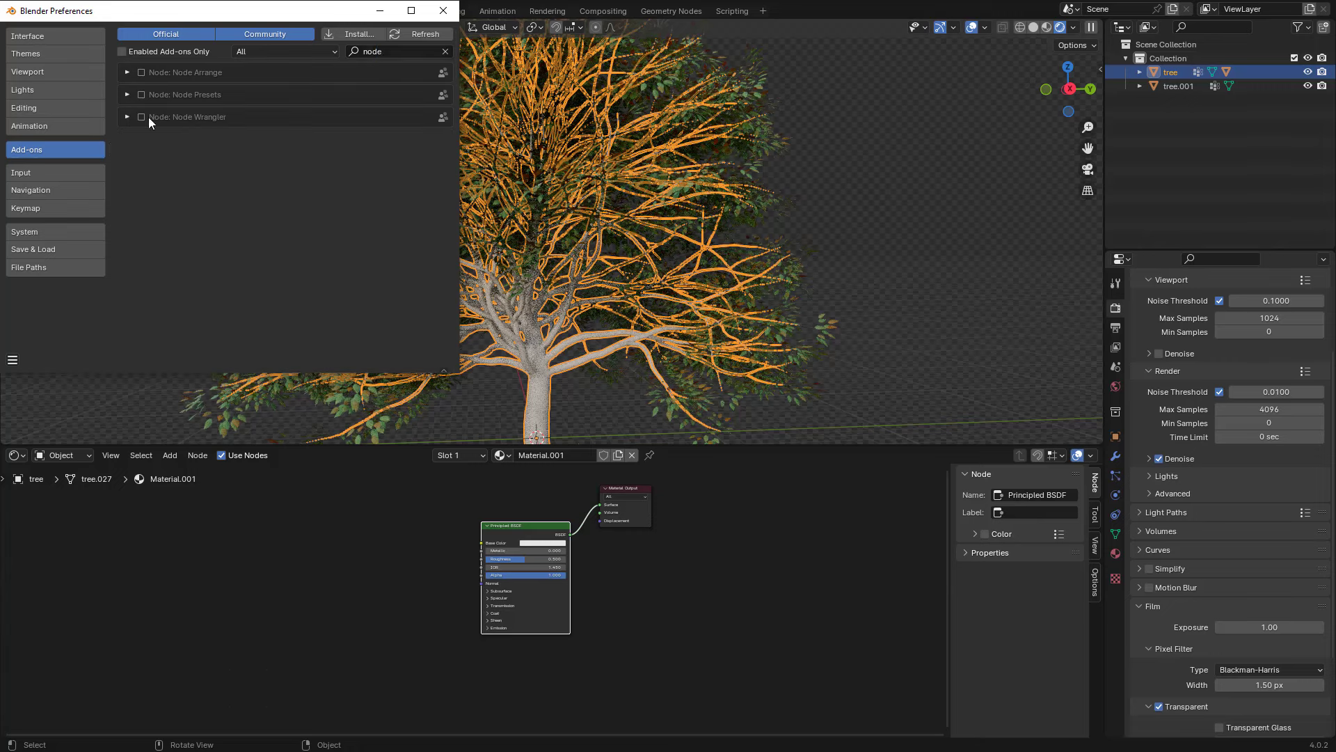
left_click(143, 117)
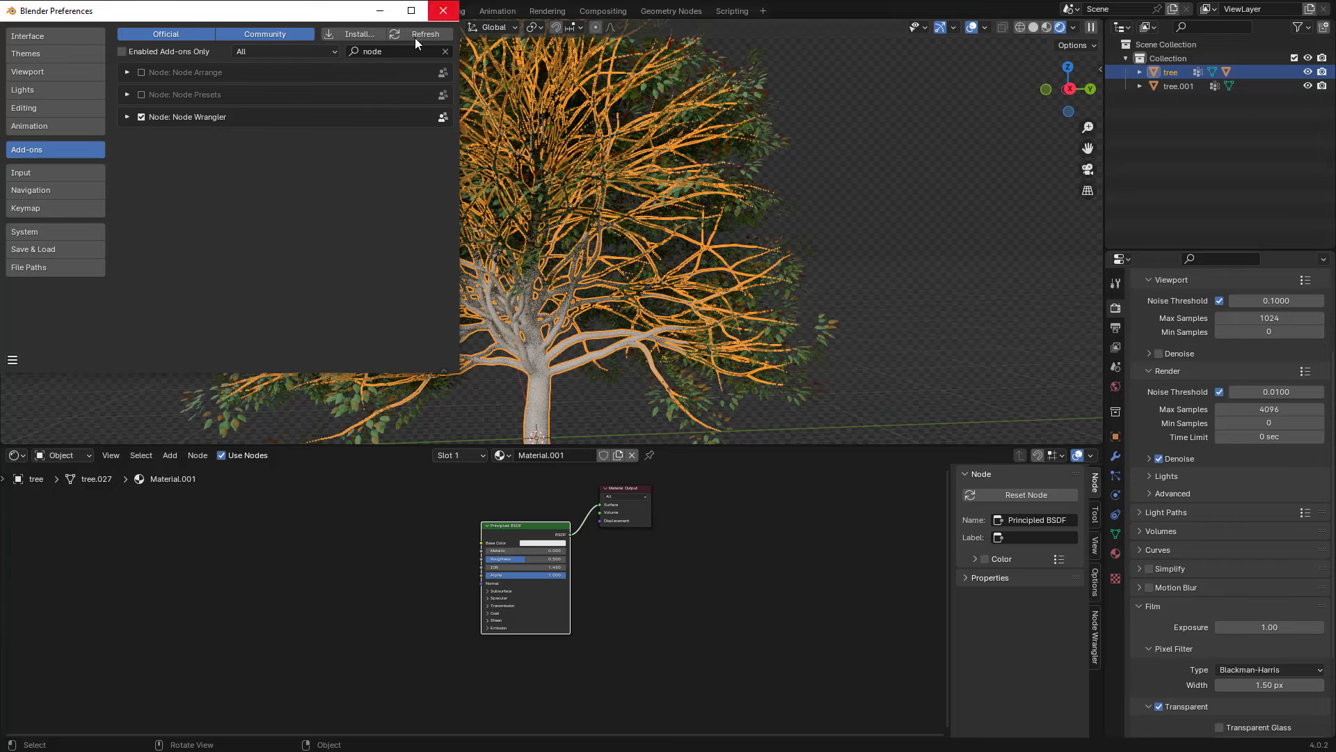
left_click(443, 10)
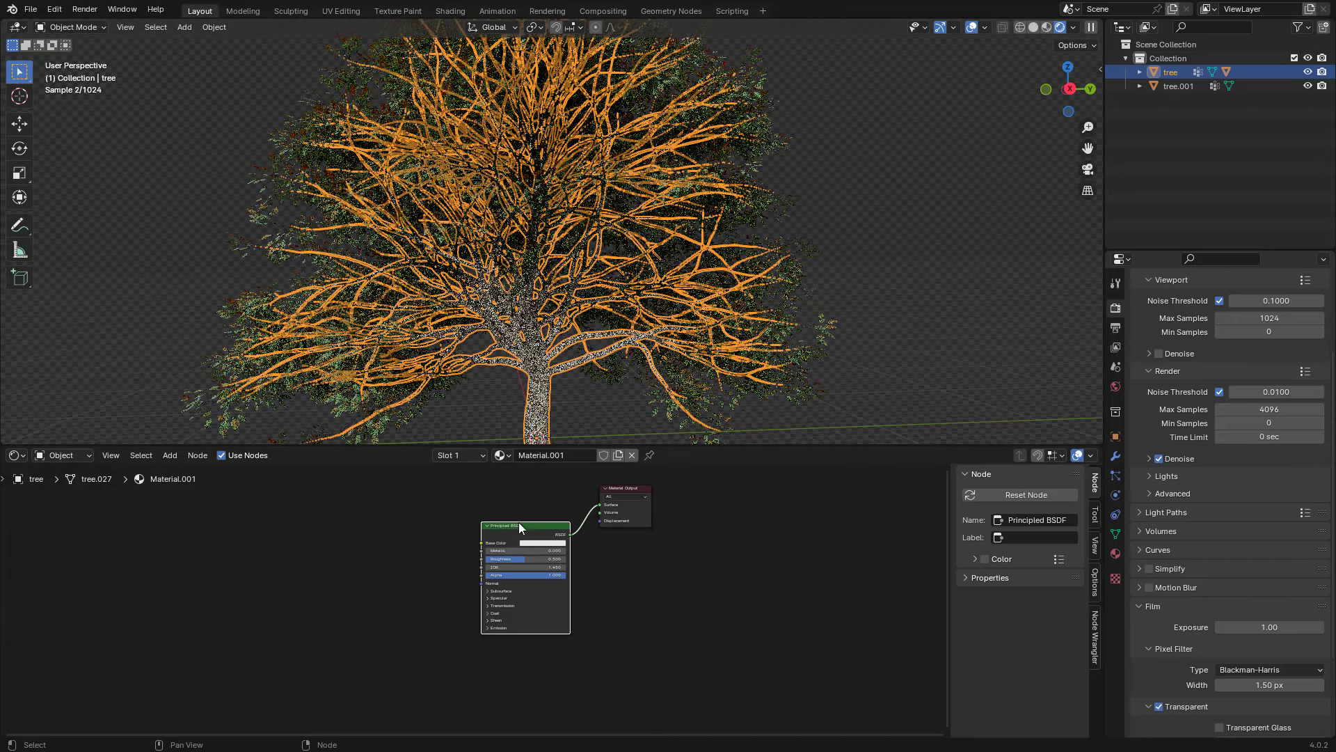
- Run Principled Texture Setup with the Bark006 Color, Displacement, NormalGL and Roughness maps
left_click_drag(518, 527, 480, 505)
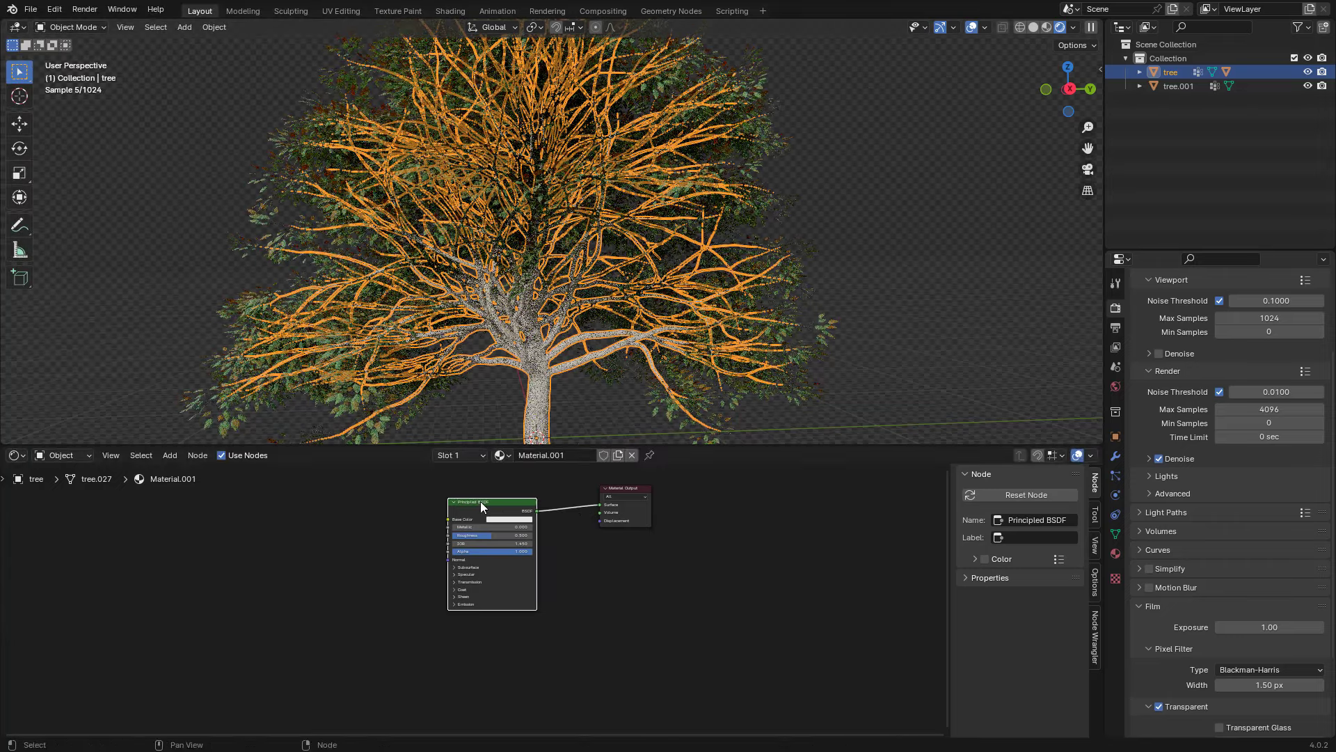
key("ctrl+shift+t")
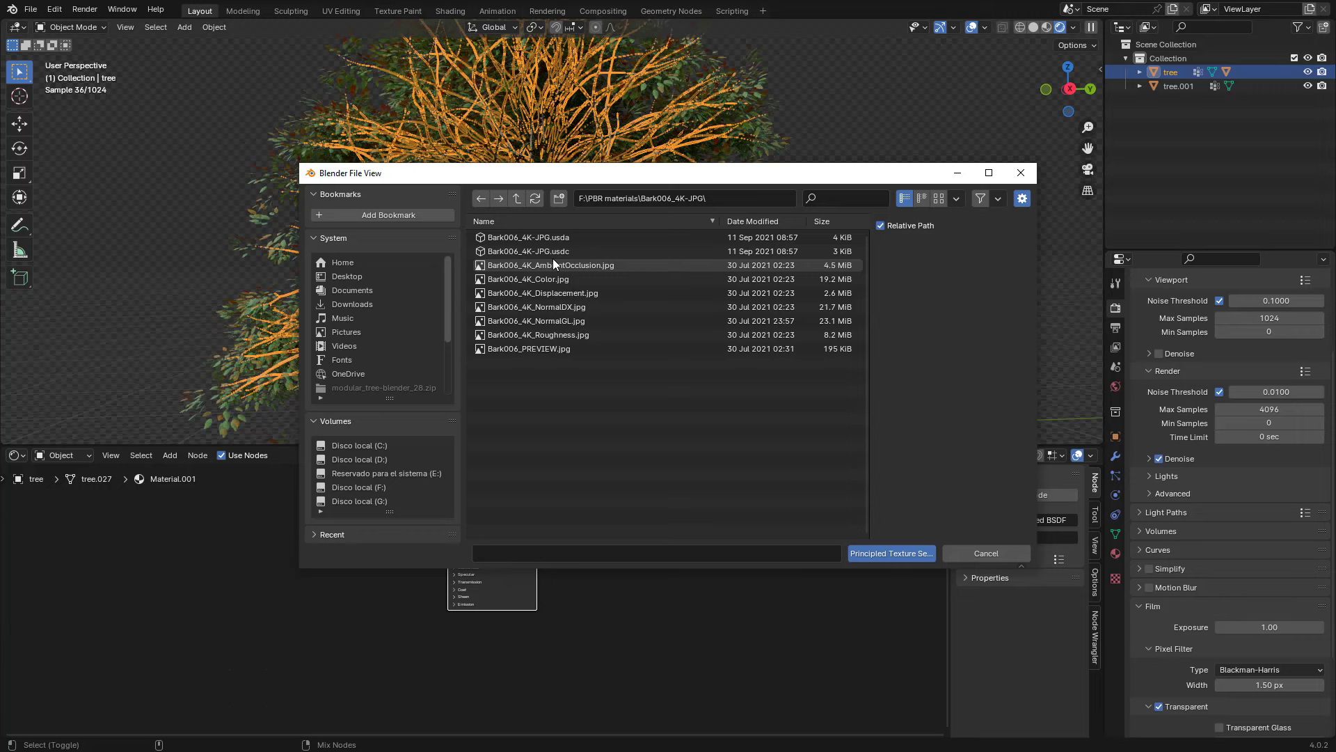
left_click(939, 199)
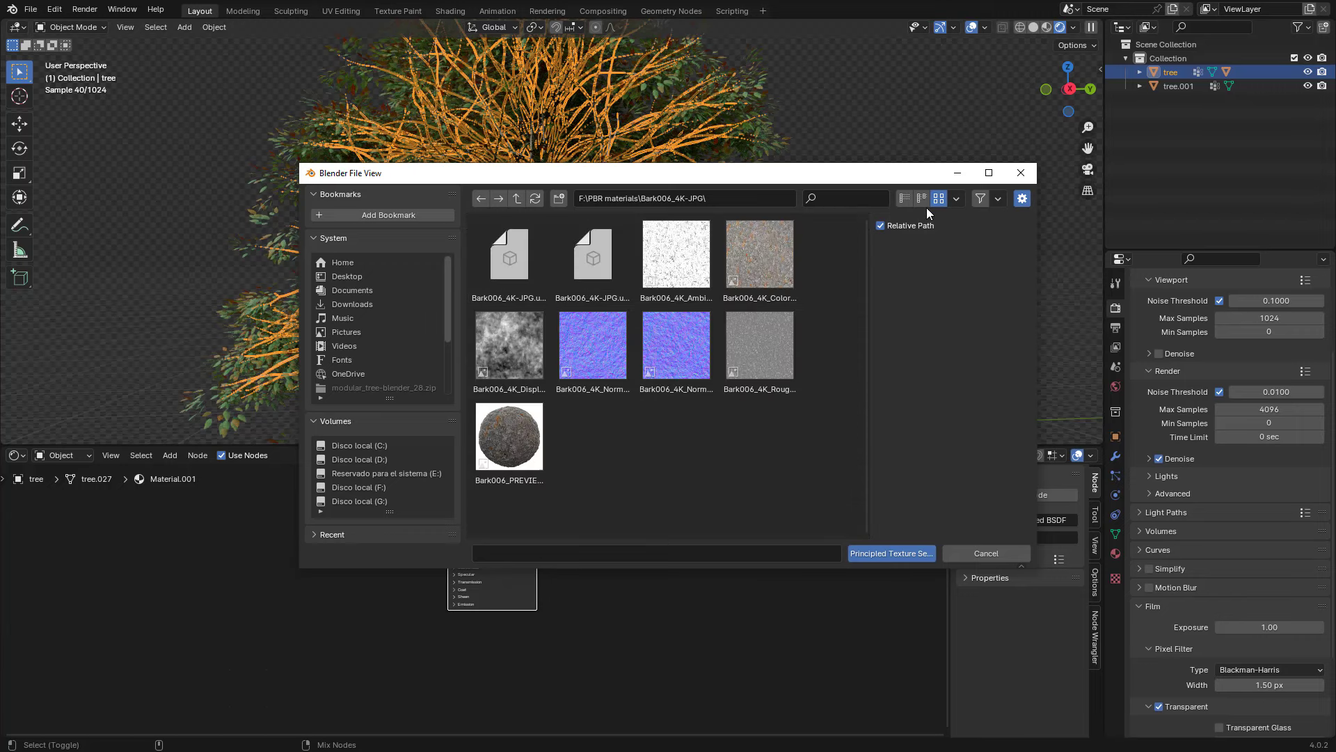
left_click(753, 260)
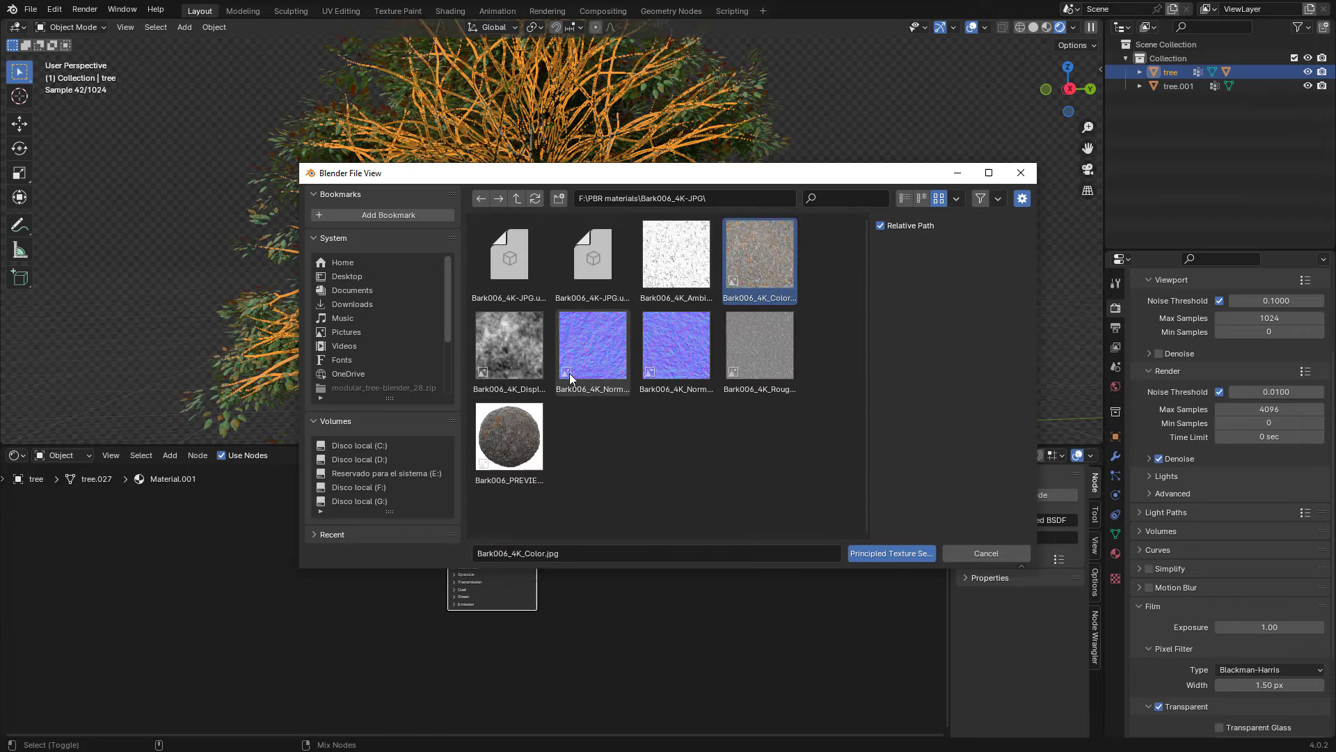
left_click(525, 356, "ctrl")
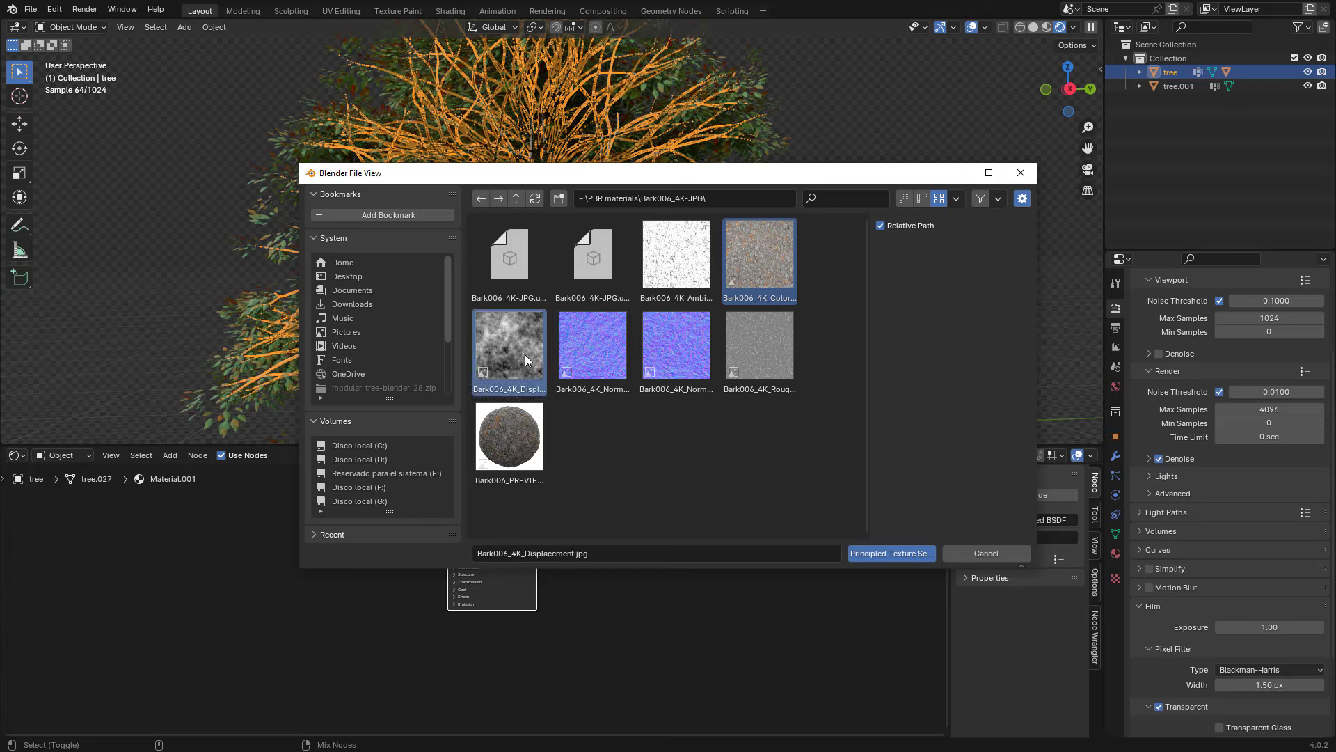
left_click(676, 348, "ctrl")
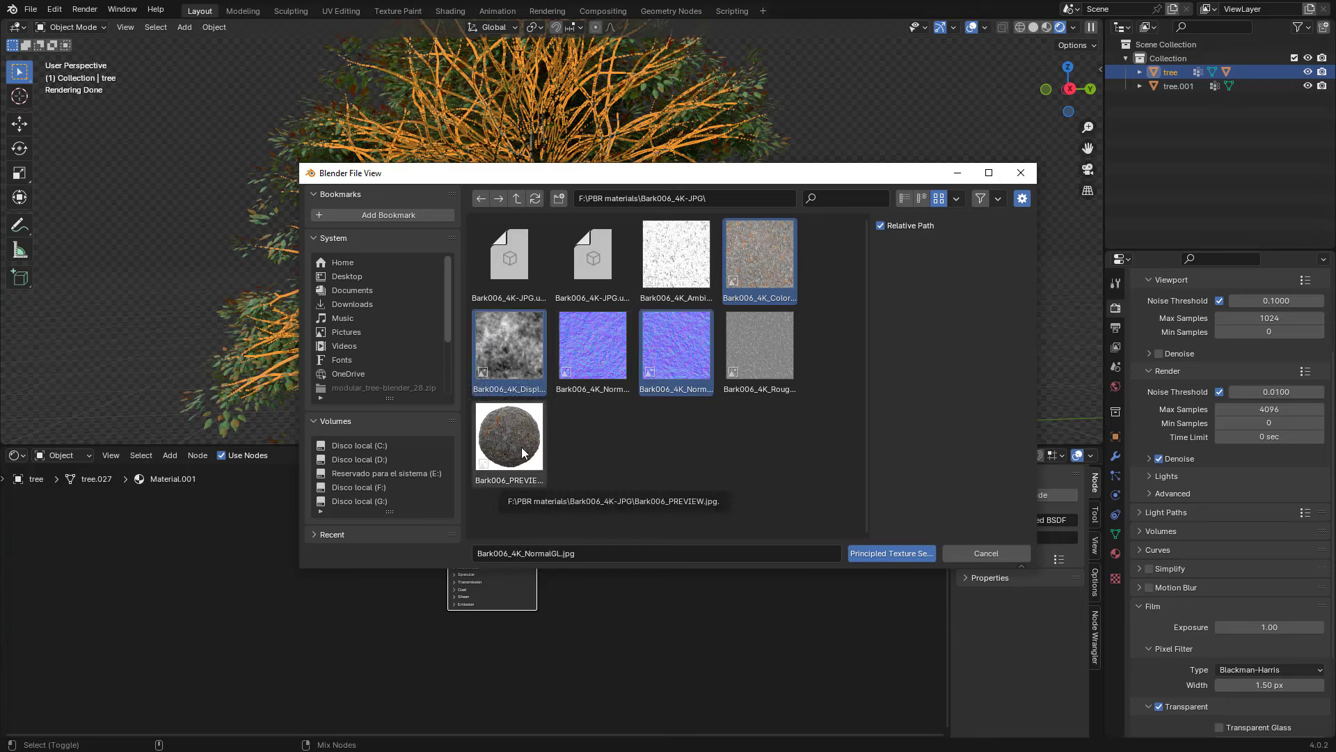
left_click(744, 361, "ctrl")
left_click(892, 553)
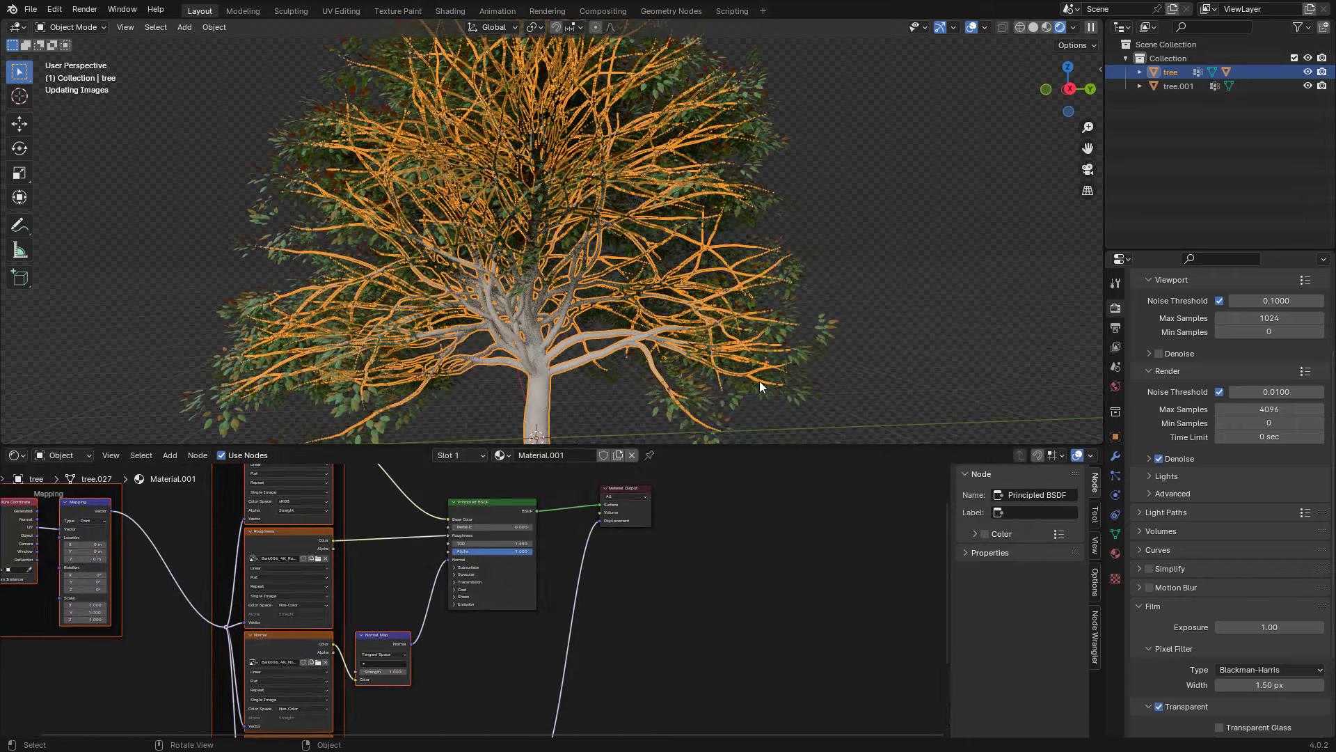
- Unwrap the trunk mesh with UV Cube Projection in Edit Mode, then return to Object Mode
scroll(759, 381, "up", 5)
key("Tab")
key("u")
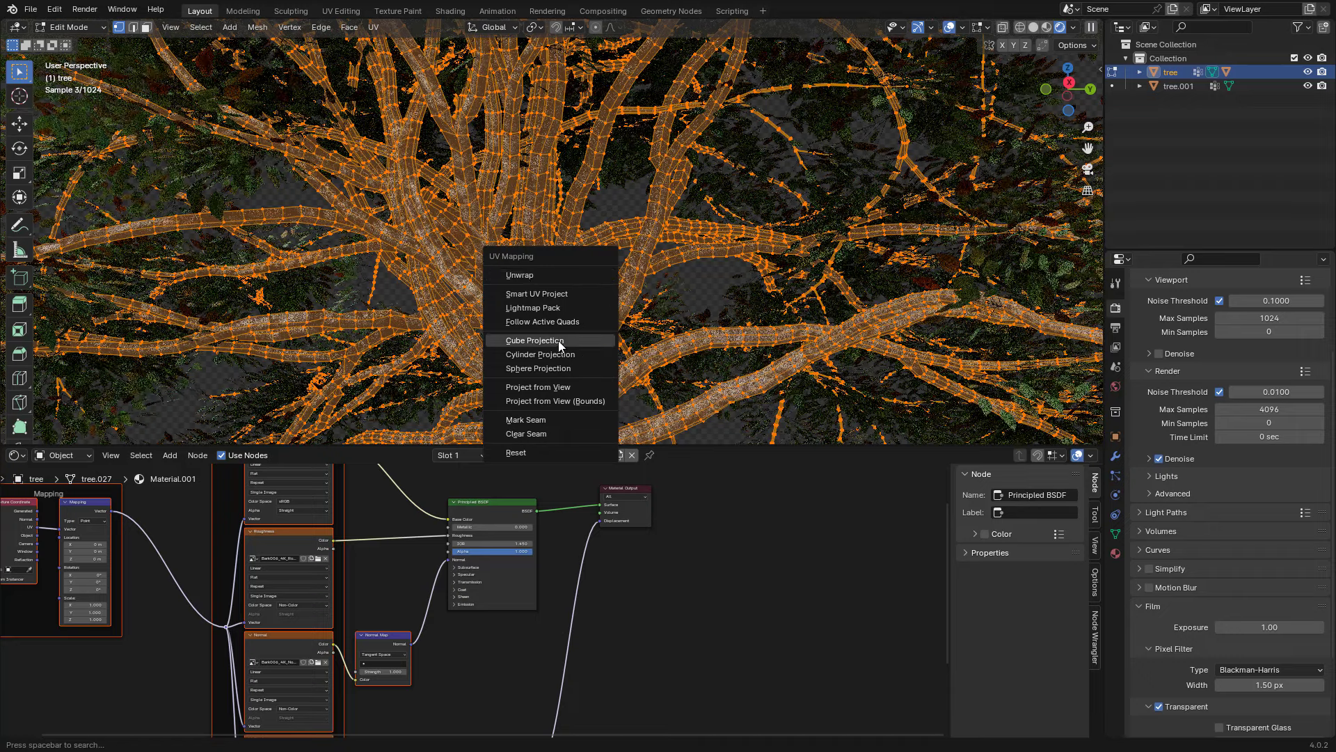
left_click(558, 340)
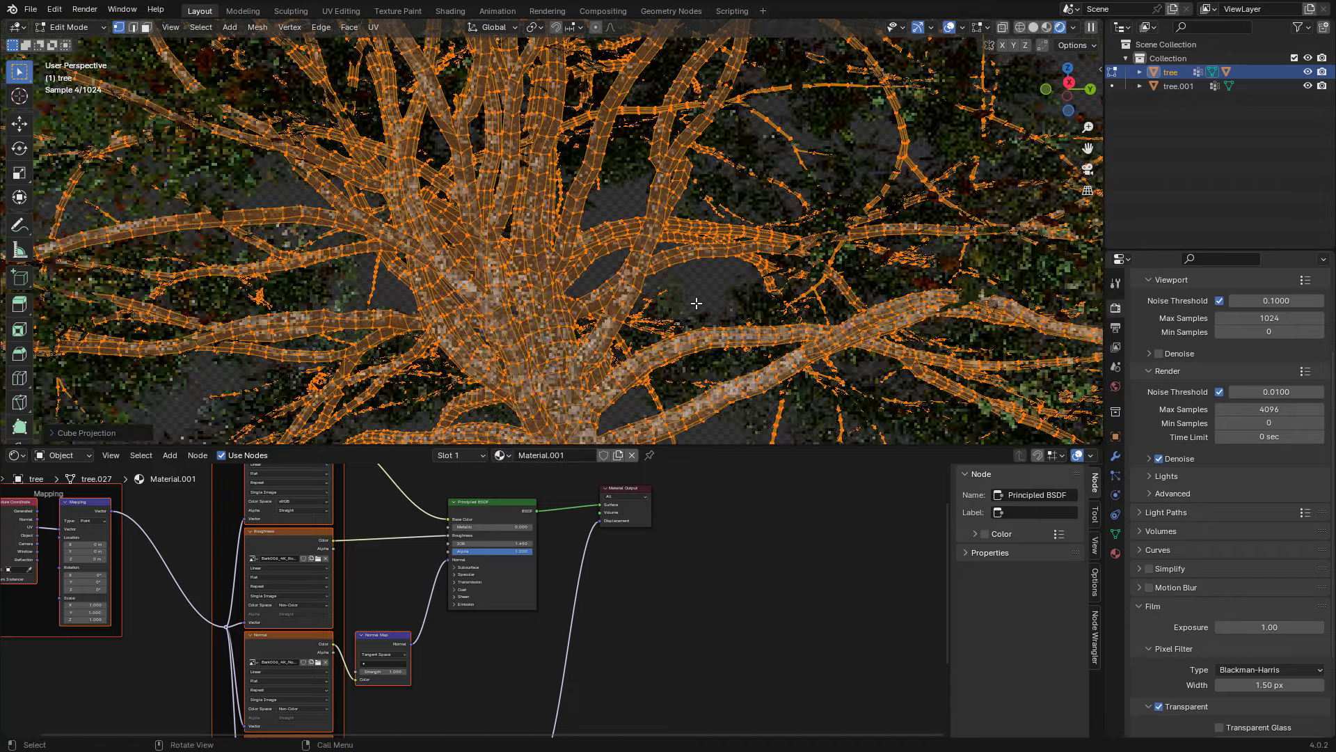
key("Tab")
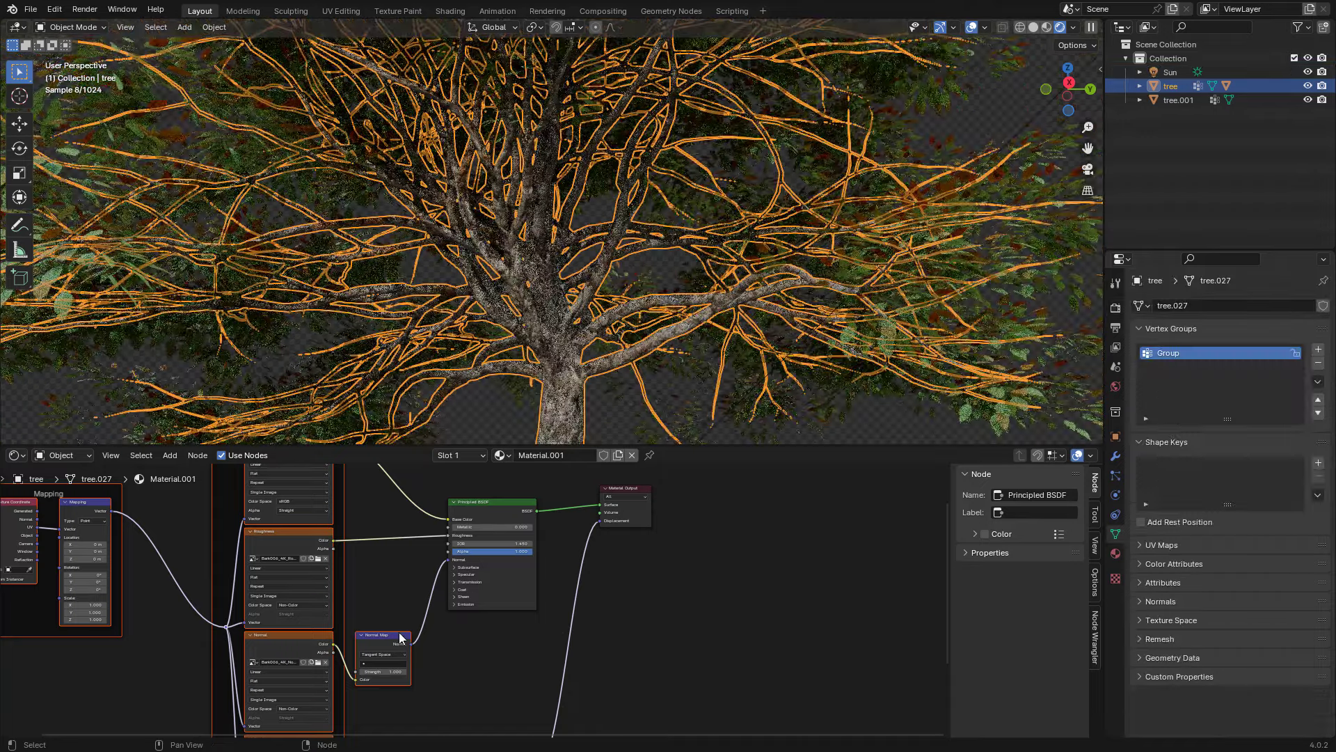
- Set the Mapping node's X and Y scale to 3 and deselect the tree
middle_click_drag(293, 565, 640, 502)
scroll(436, 624, "up", 2)
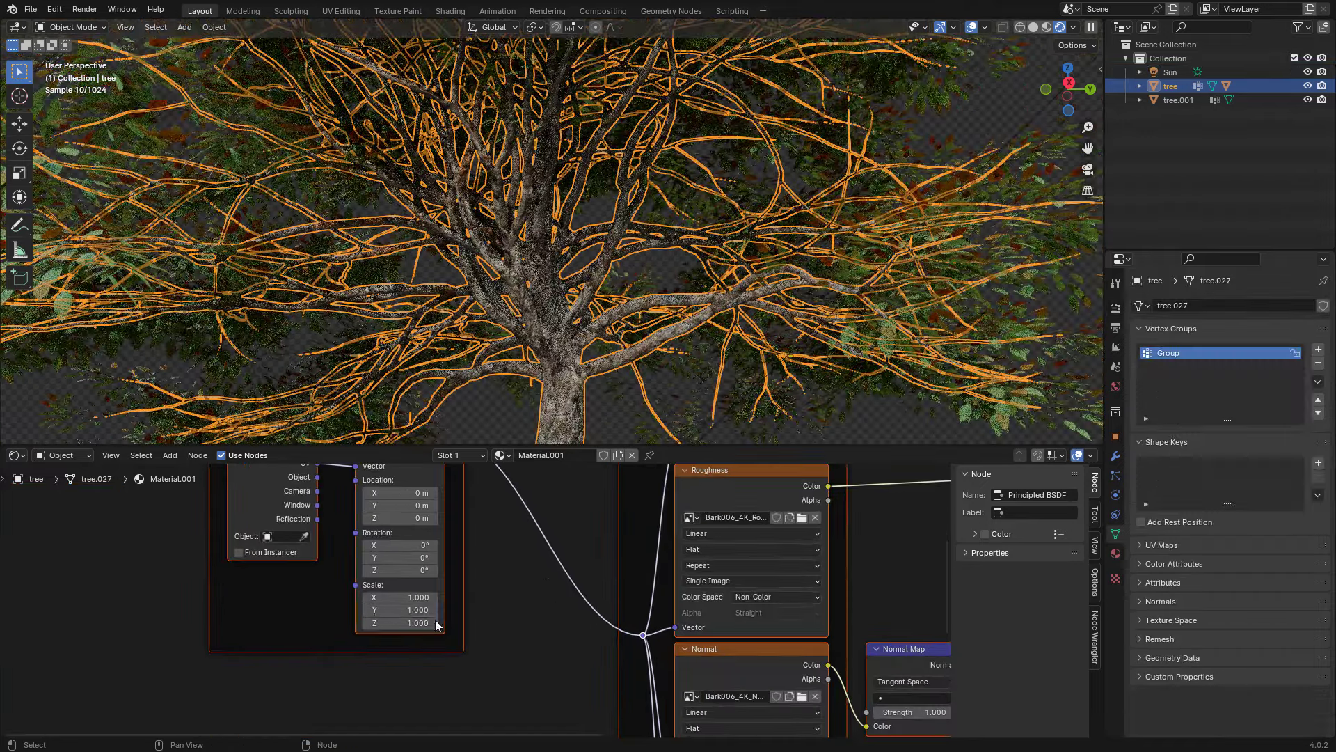
left_click_drag(411, 609, 411, 597)
type("3")
key("Return")
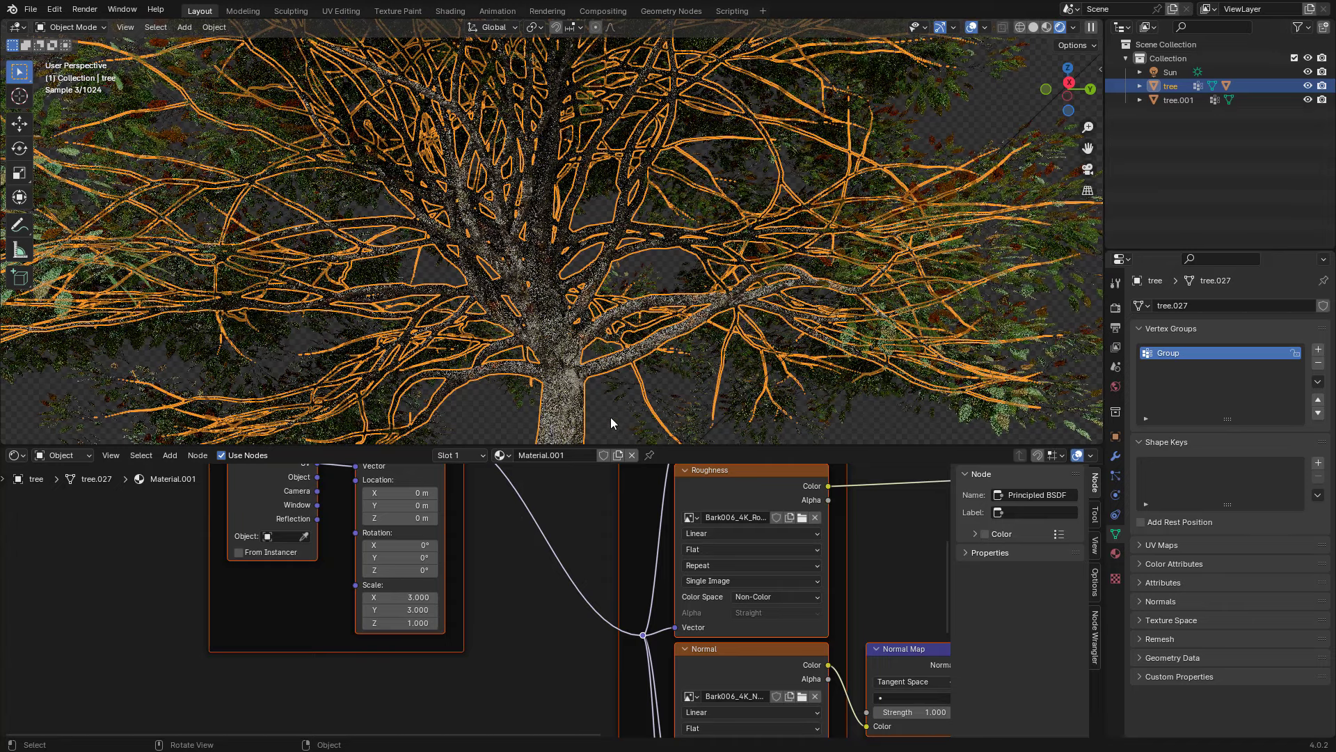
left_click(613, 415)
left_click(1117, 309)
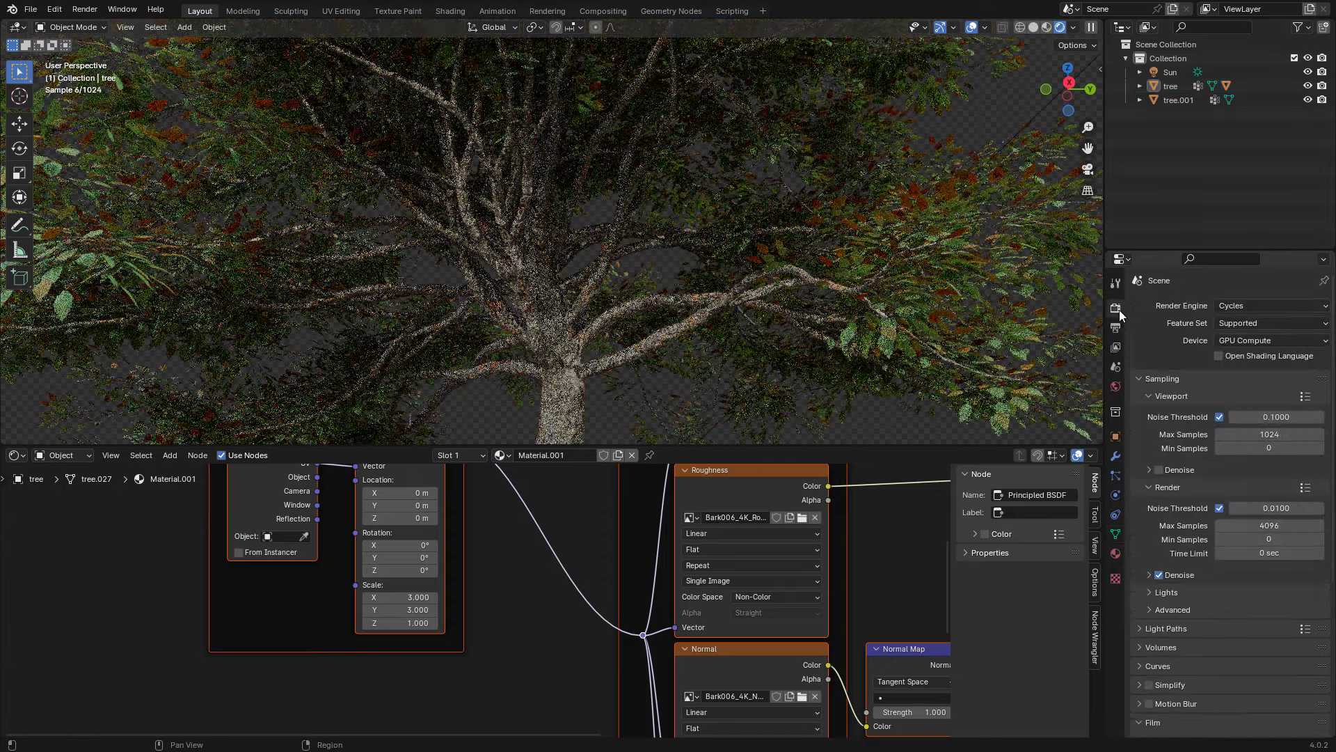
- Turn on viewport denoising, select the leafs object, and bring up its Ctrl+A apply menu
left_click(1160, 469)
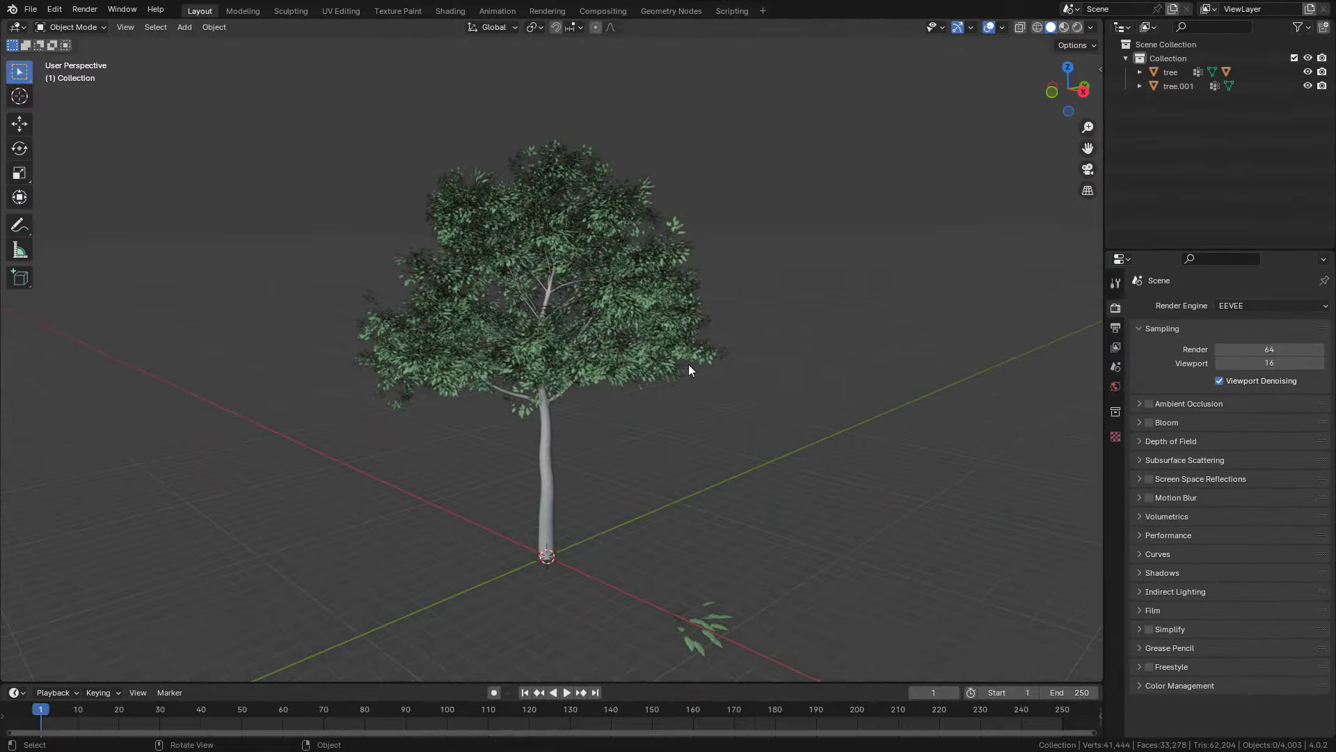
left_click(642, 228)
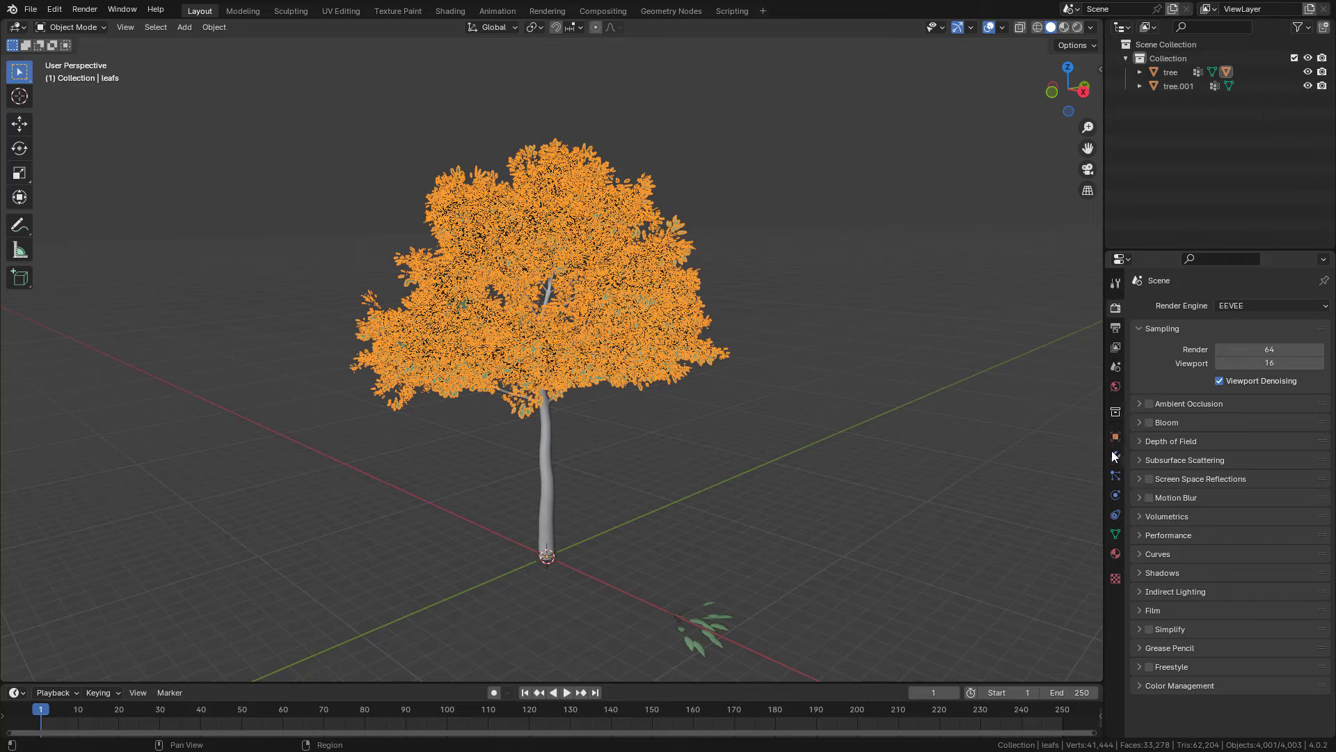
left_click(1117, 477)
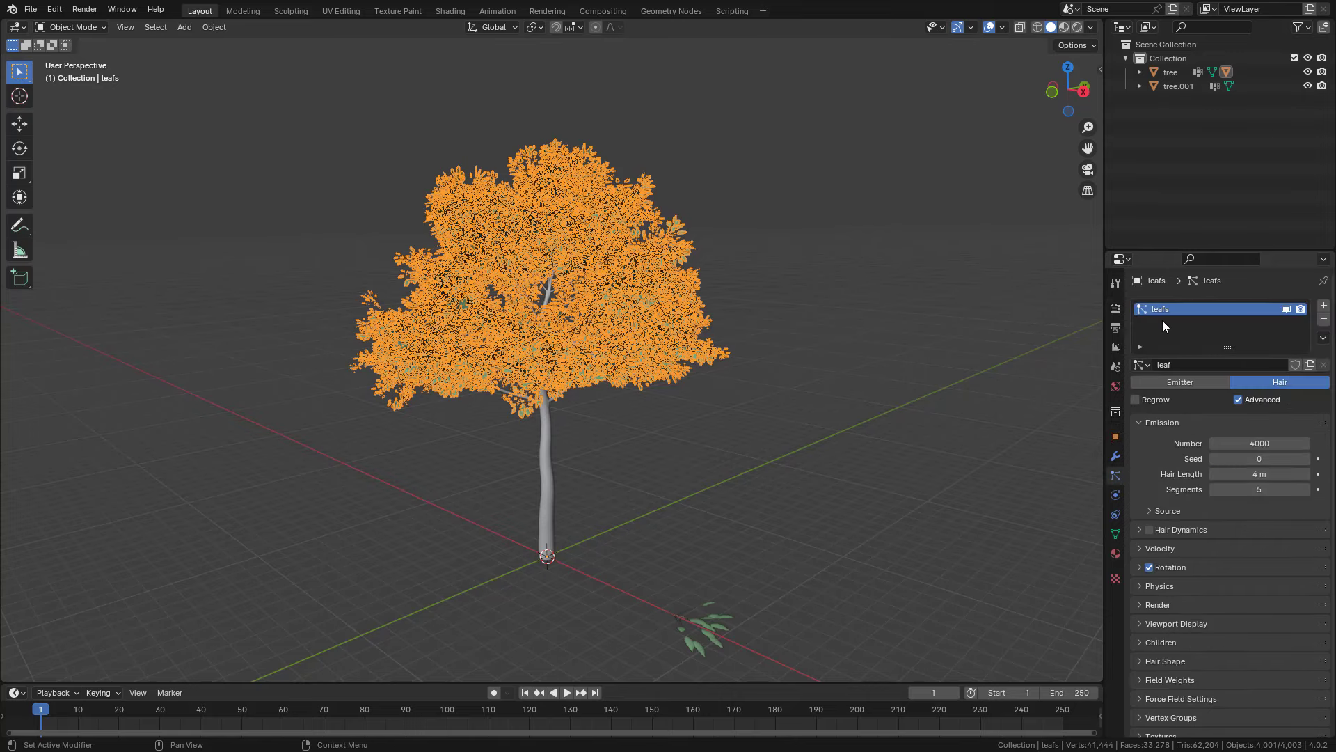
middle_click_drag(661, 334, 670, 331)
key("ctrl+a")
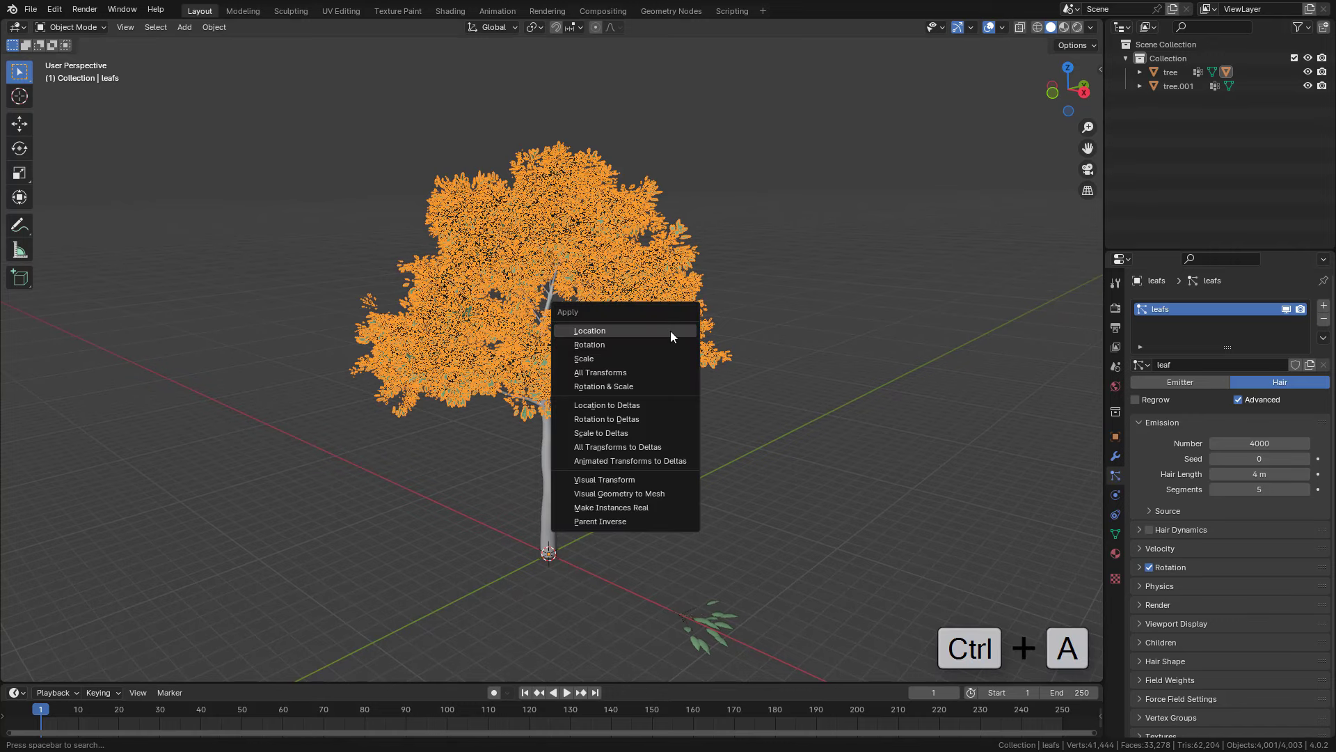
- Make the leaf particle instances real and check that a leaf cluster is a separate object
left_click(636, 508)
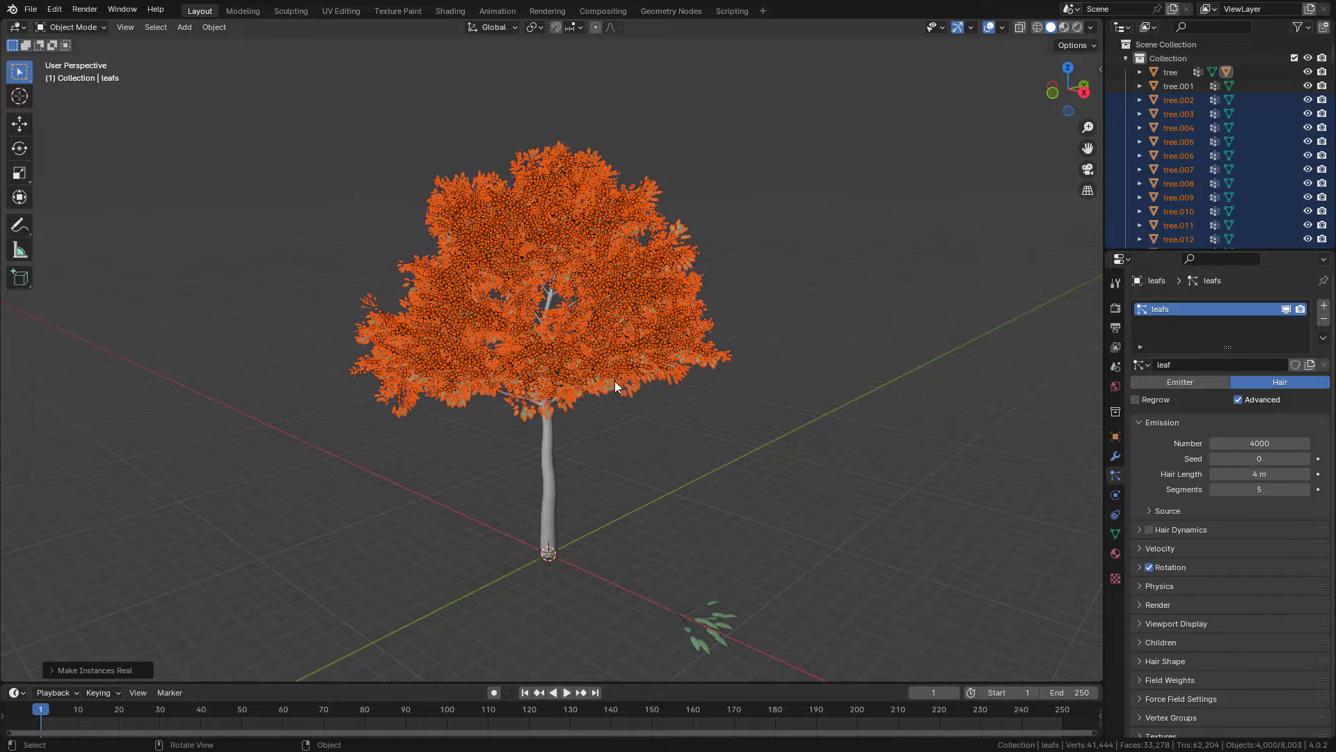
scroll(615, 382, "up", 8)
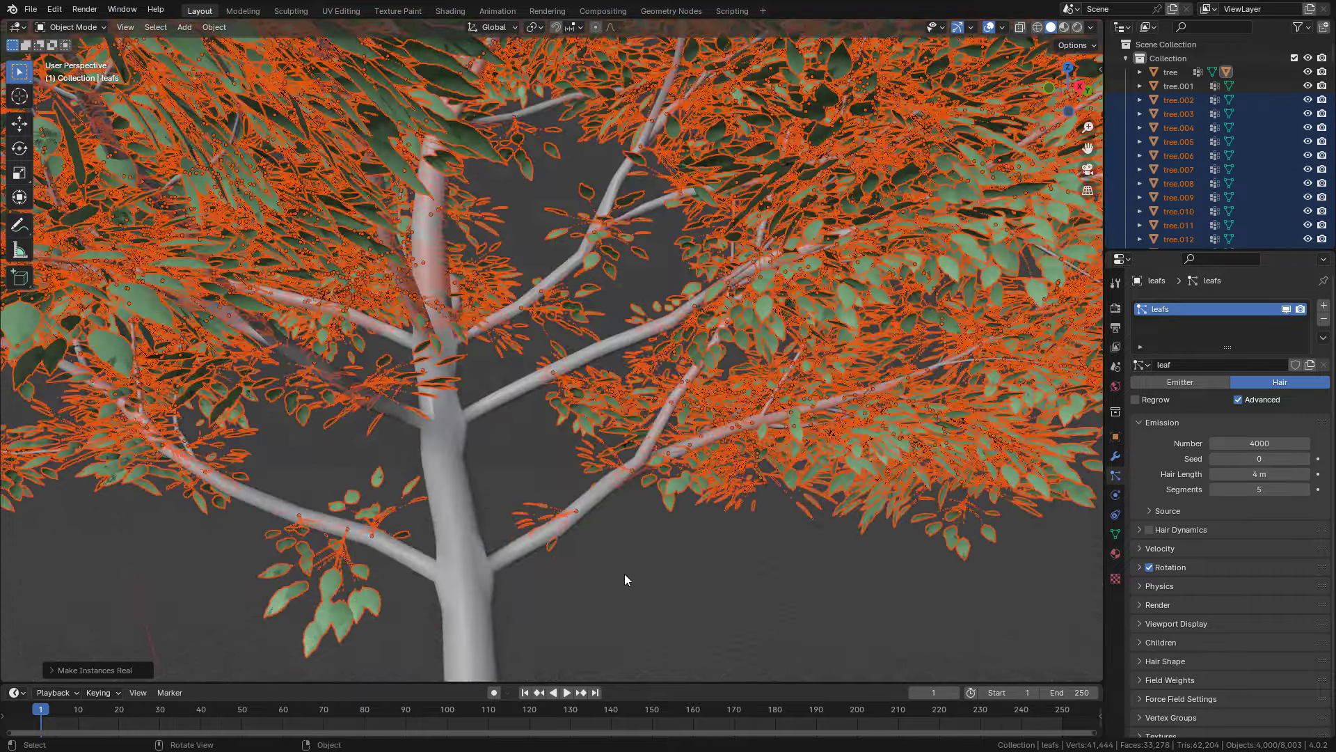
left_click(665, 533)
left_click(626, 421)
key("g")
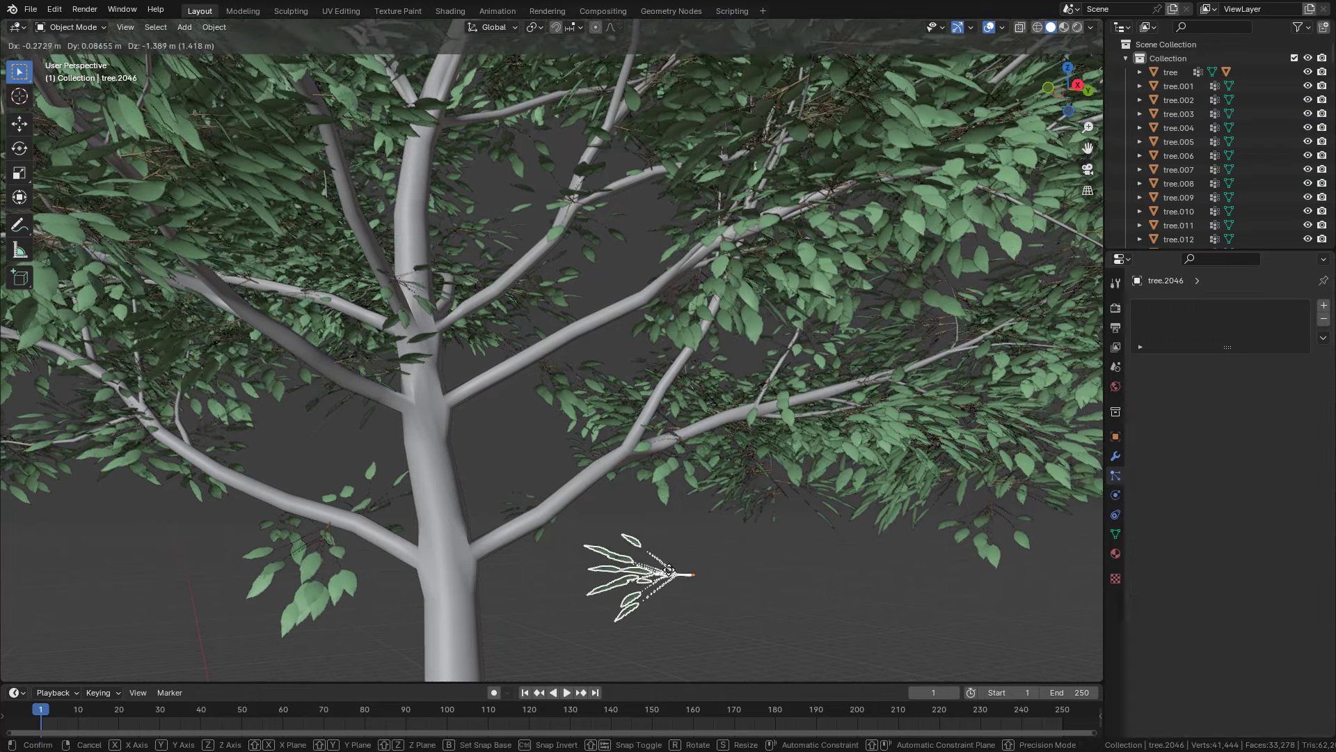
key("Escape")
scroll(757, 369, "down", 8)
- Select the original leafs canopy object and move it to the right of the tree
left_click(632, 226)
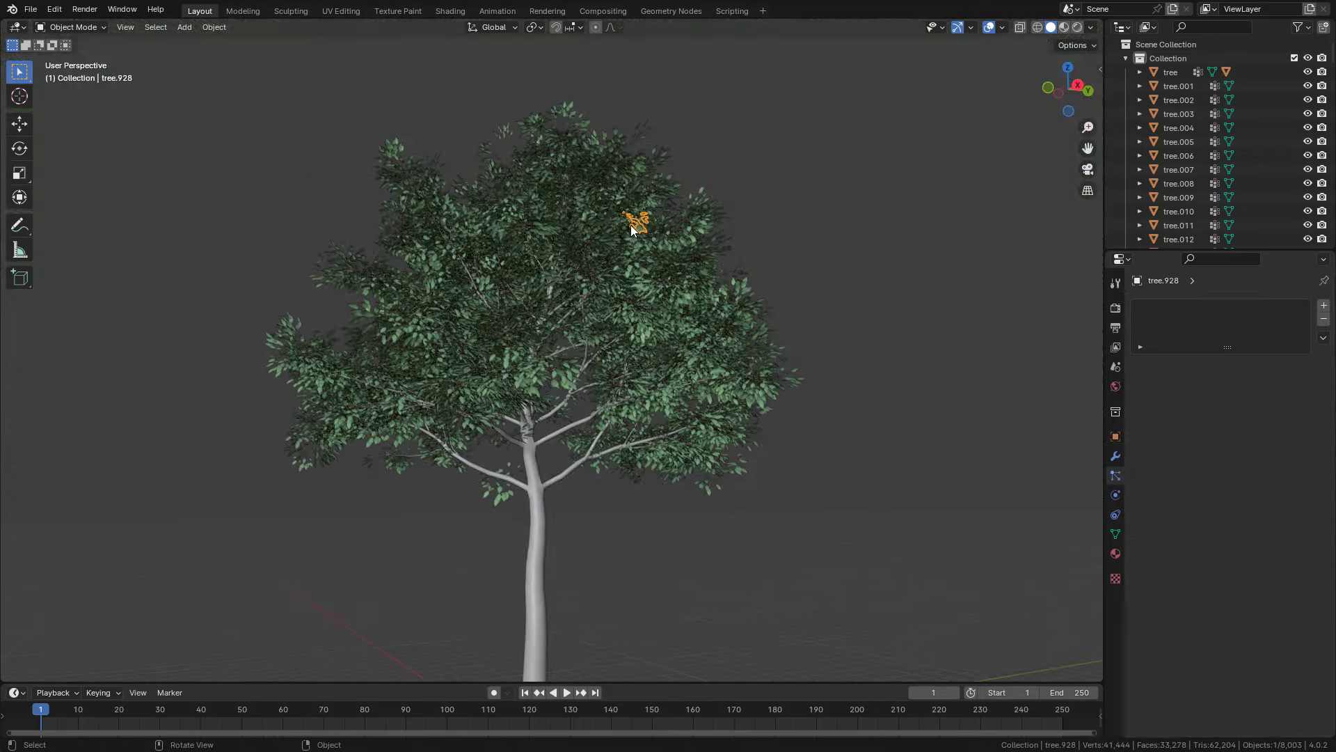
left_click(634, 230)
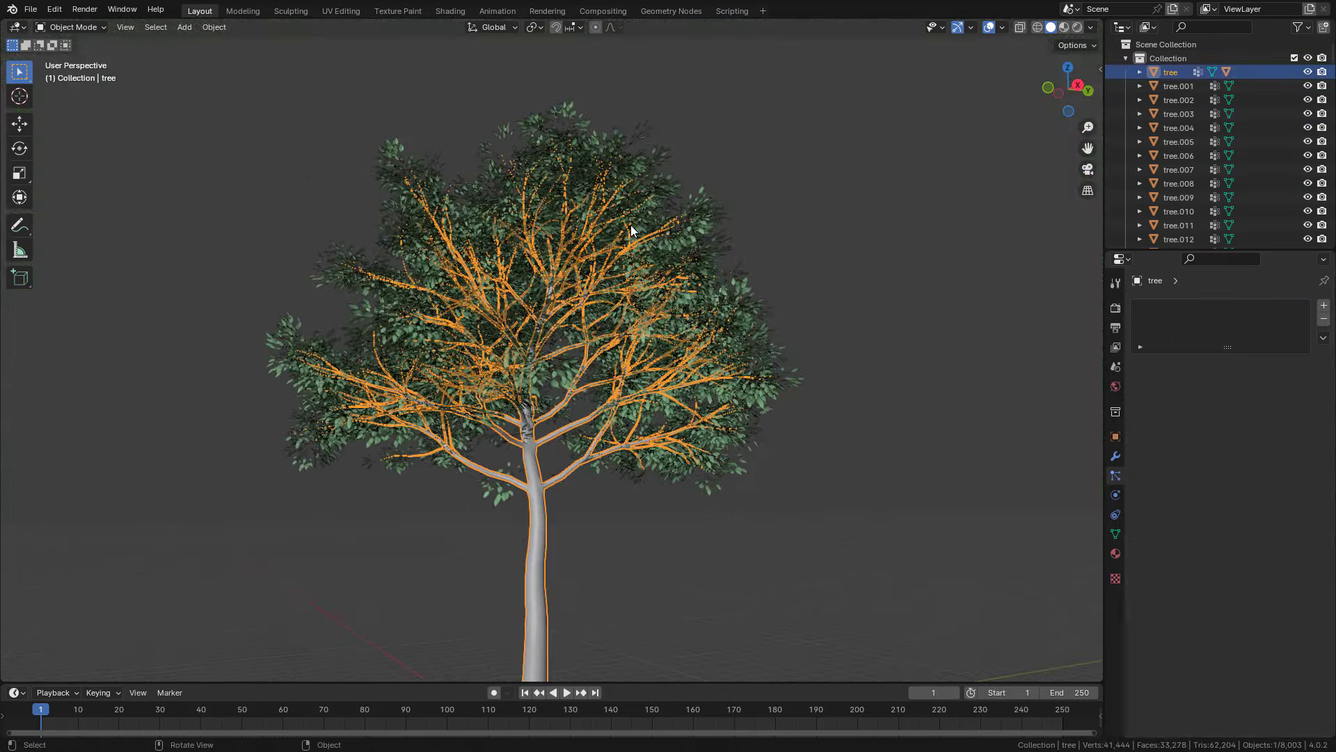
left_click(661, 161)
left_click(657, 181)
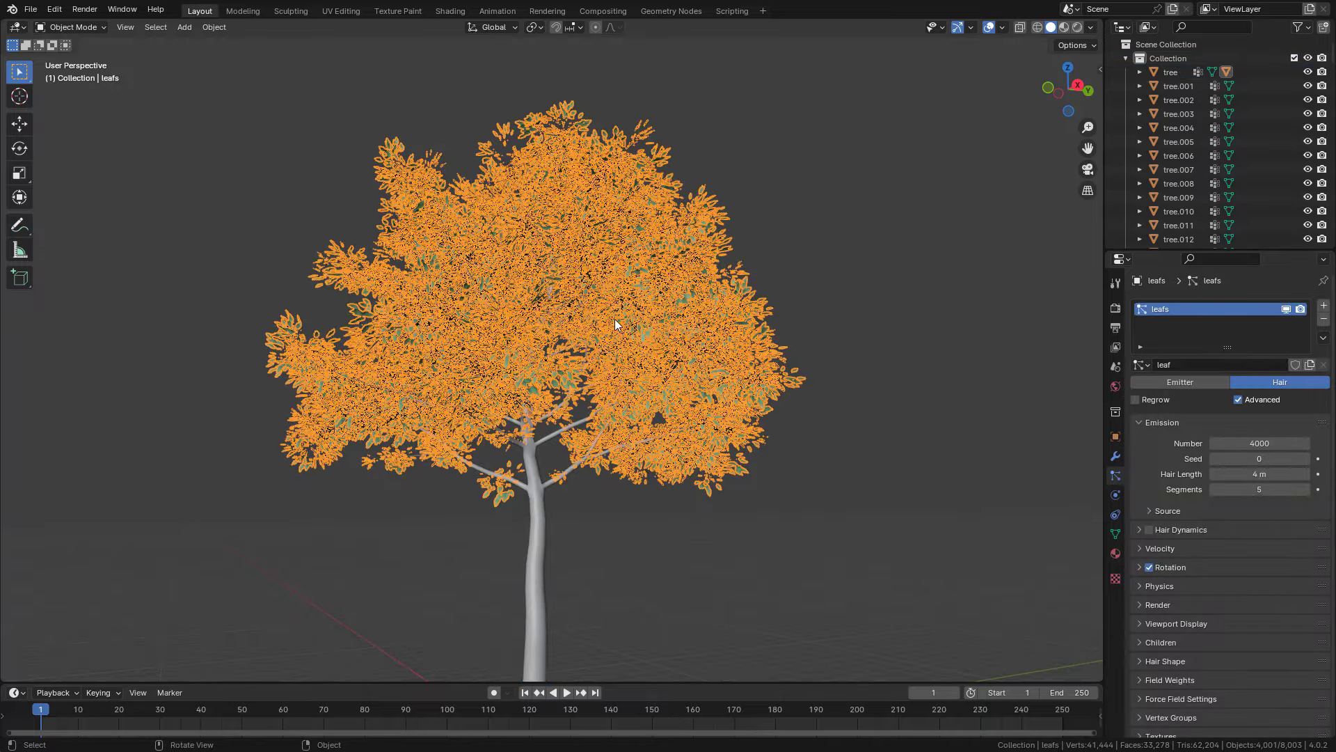
key("g")
left_click(1029, 308)
scroll(1002, 302, "down", 5)
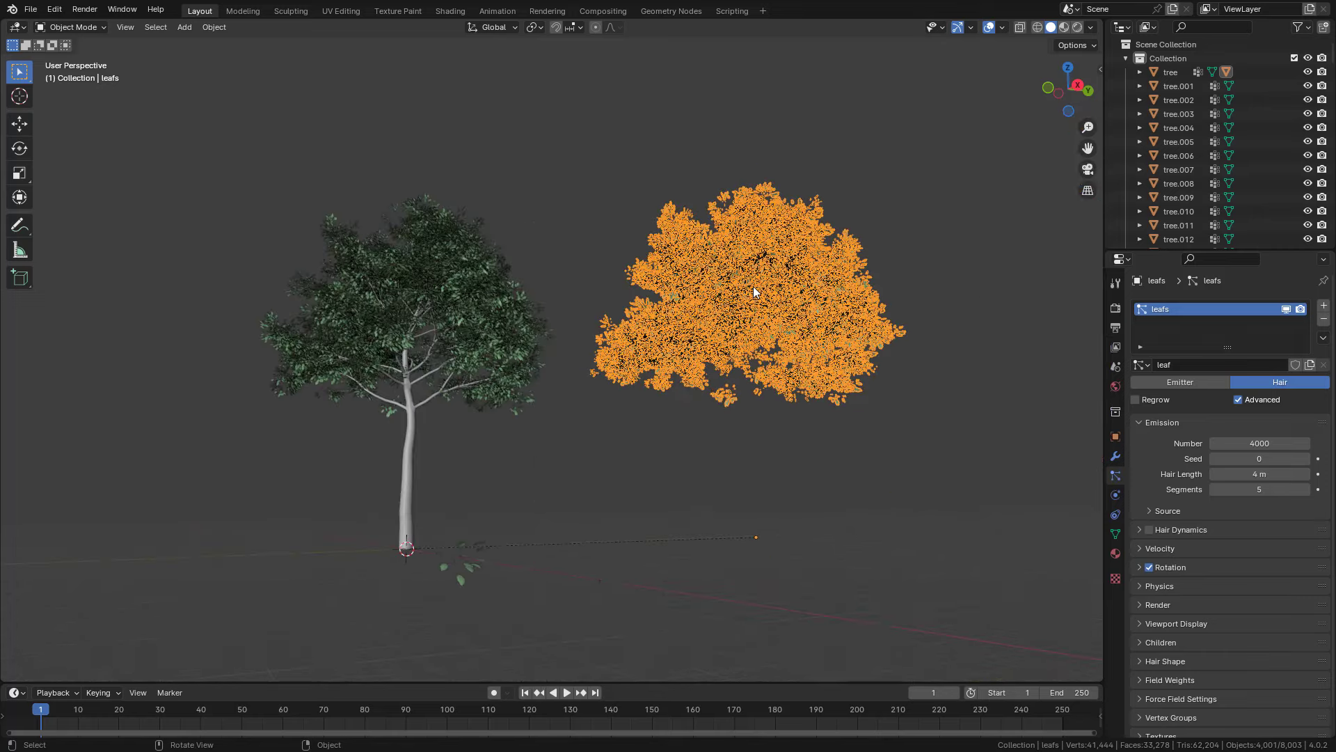
- Delete the leafs canopy object and recentre the remaining tree
key("x")
left_click(754, 291)
middle_click_drag(570, 323, 669, 352, "shift")
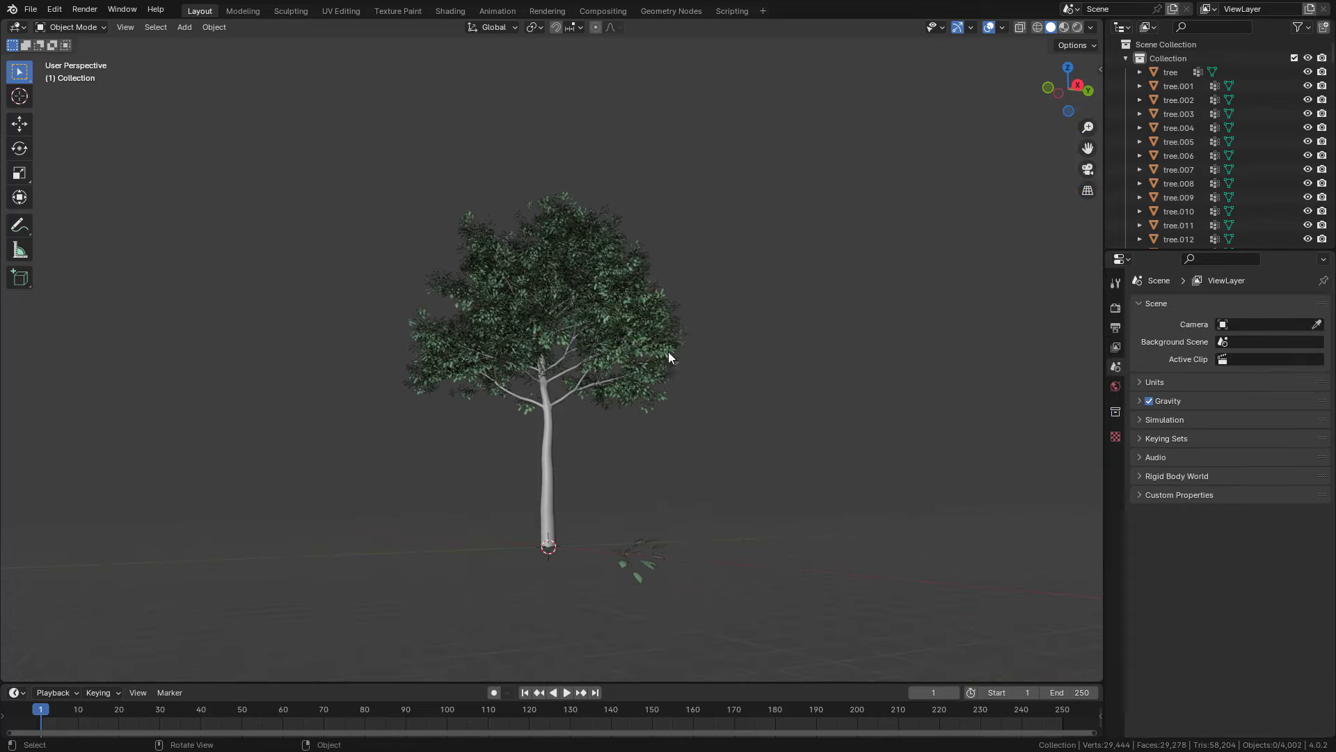
- Hide the tree branches and the small leaf cluster tree.001
left_click(550, 463)
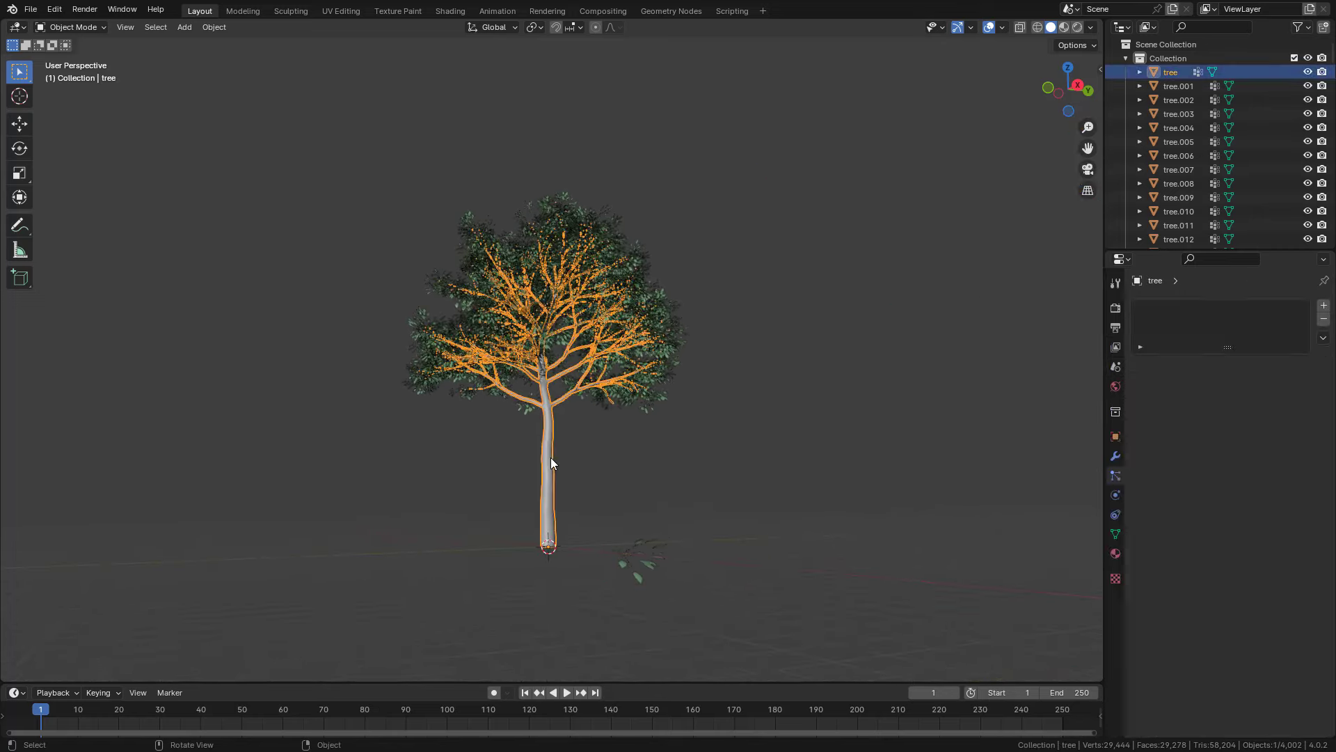
left_click(650, 559, "shift")
key("h")
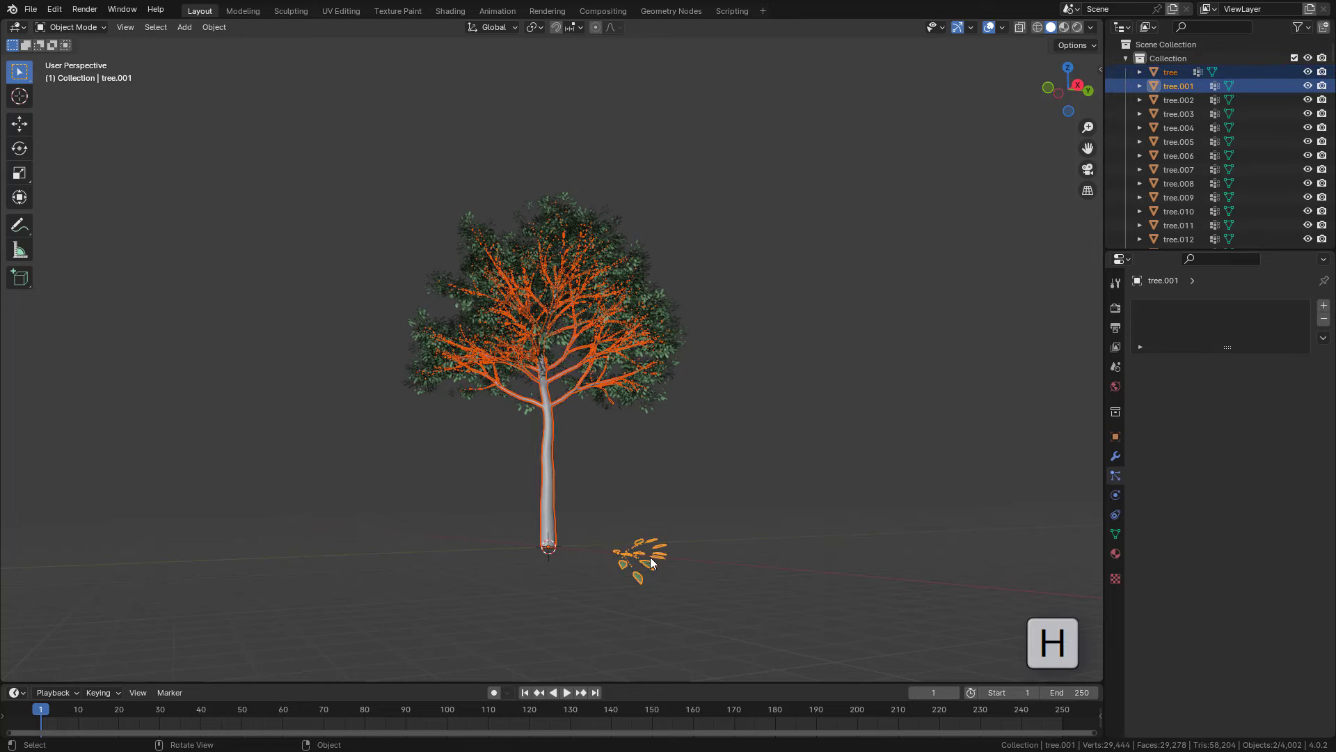
middle_click_drag(623, 418, 615, 451)
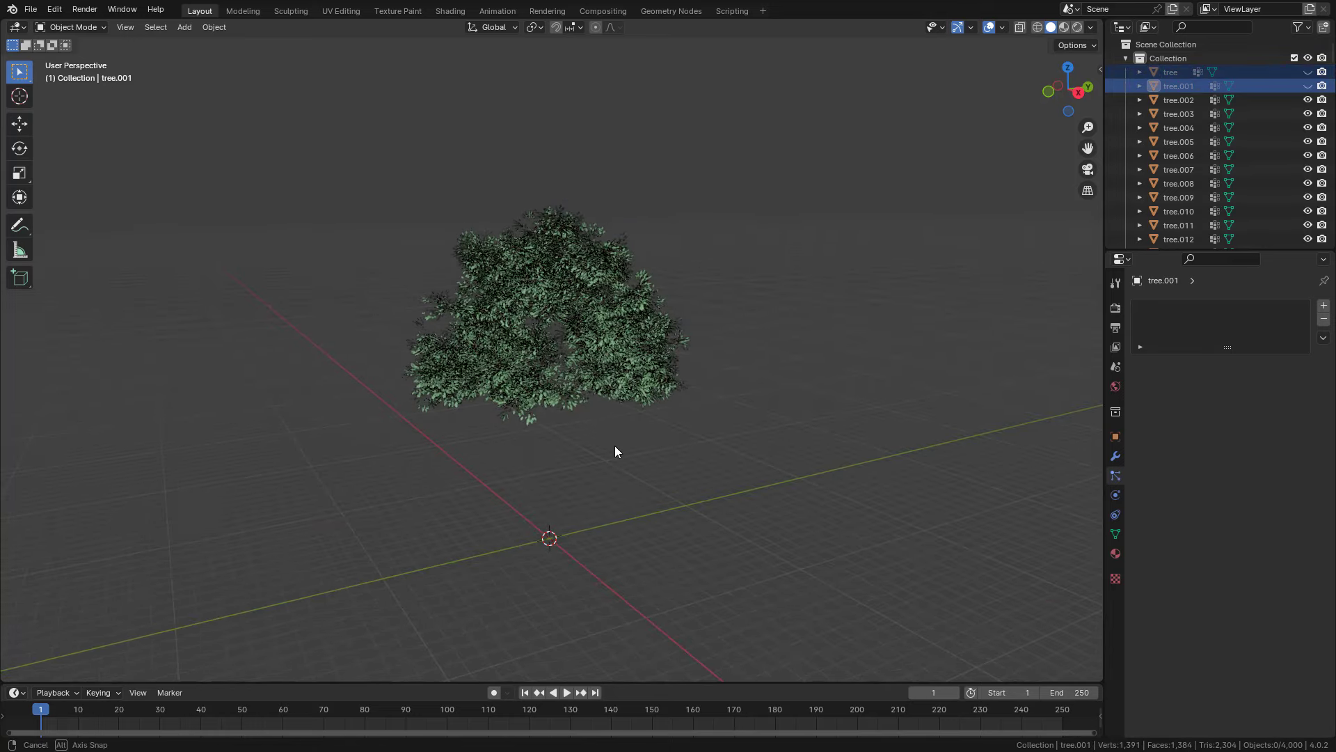
- Box-select all leaf objects with tree.3560 active and join them into one mesh
left_click_drag(314, 148, 750, 454)
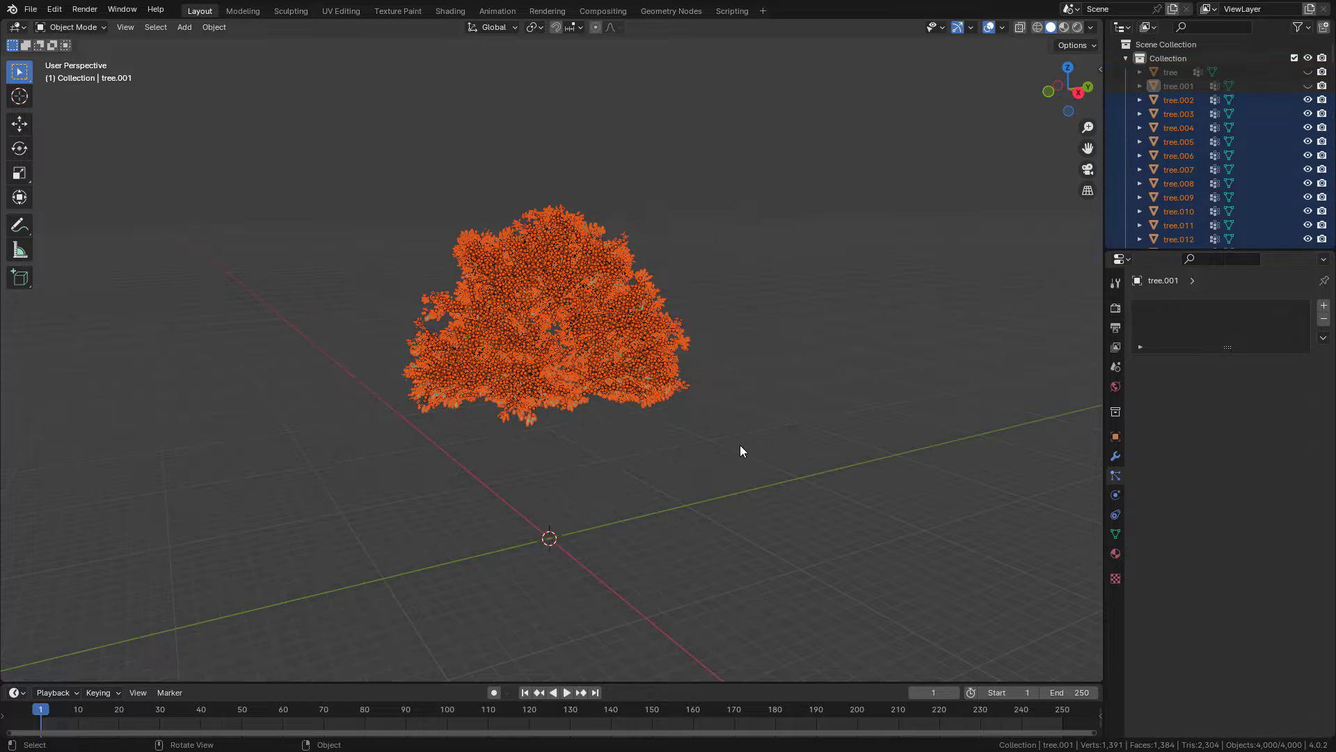
scroll(741, 451, "up", 10)
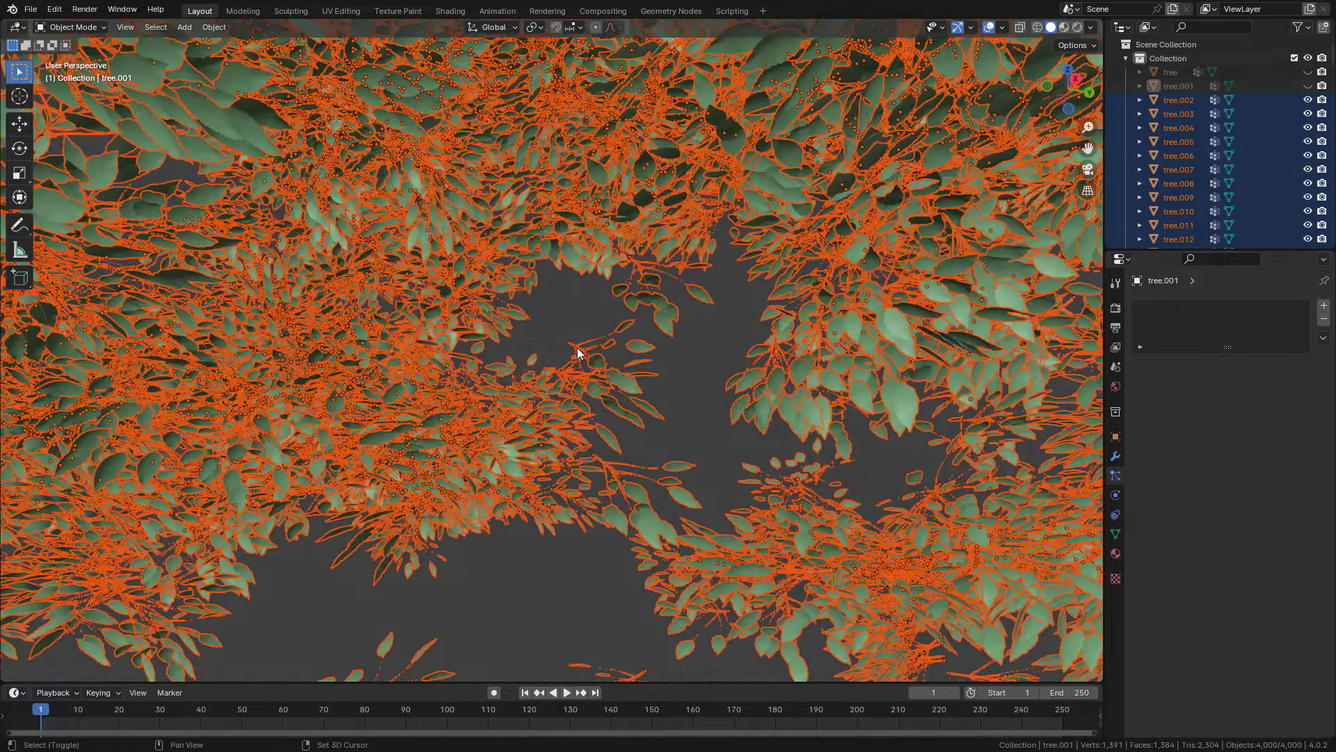
left_click(579, 352, "shift")
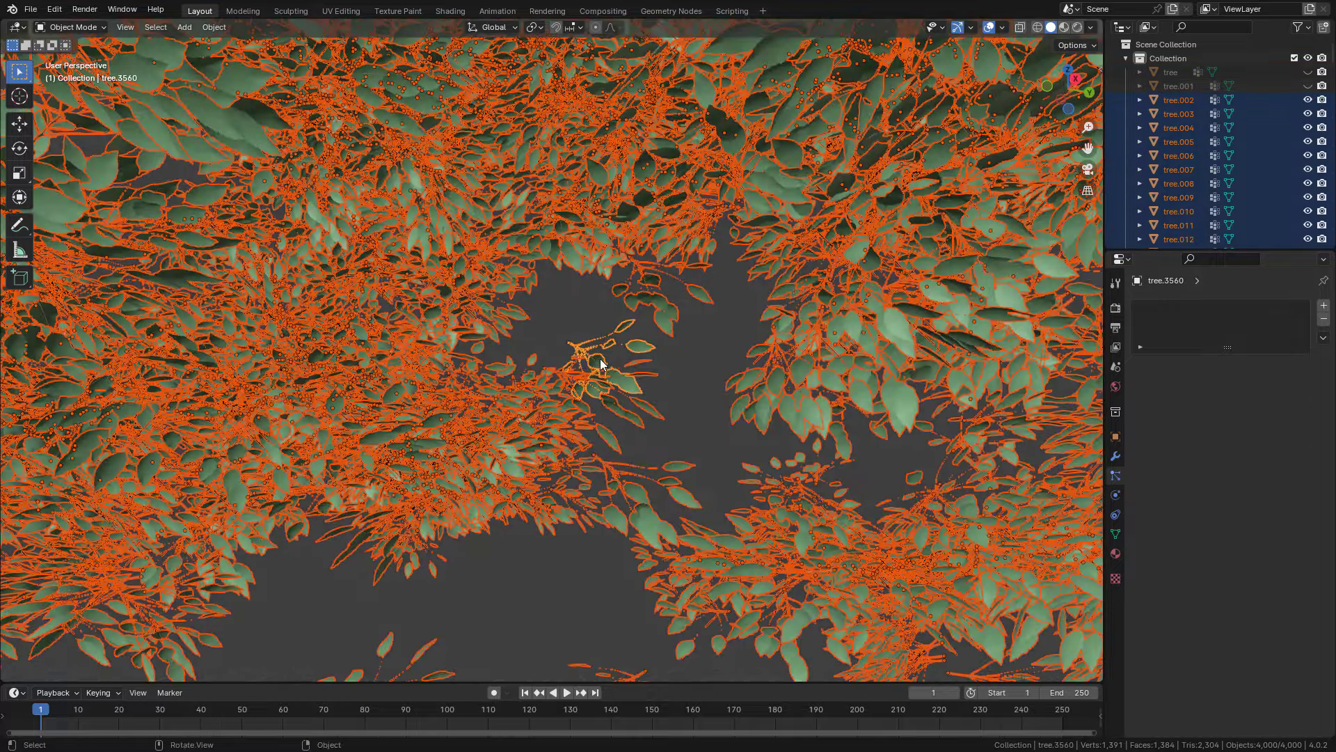
key("ctrl+j")
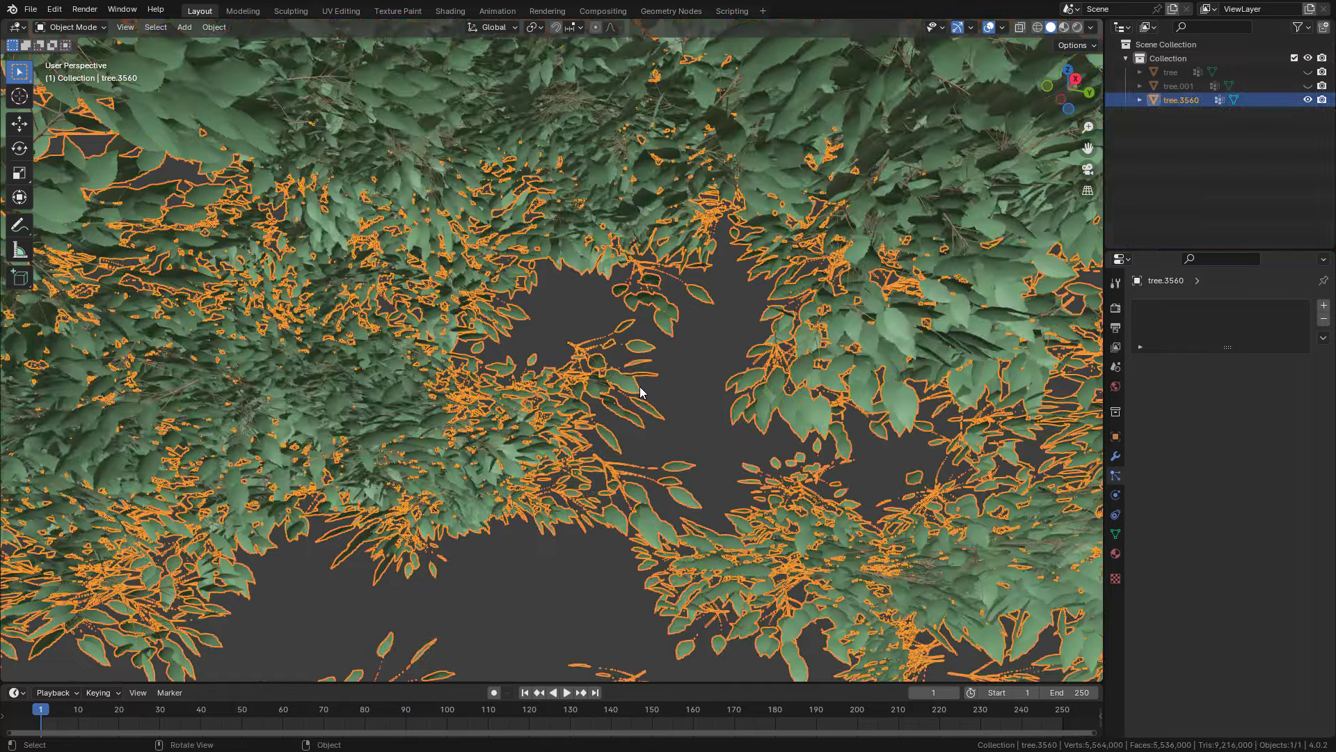
- Change the Mtree Tree parameters leaf_amount from 4500 to 3000
scroll(696, 390, "down", 8)
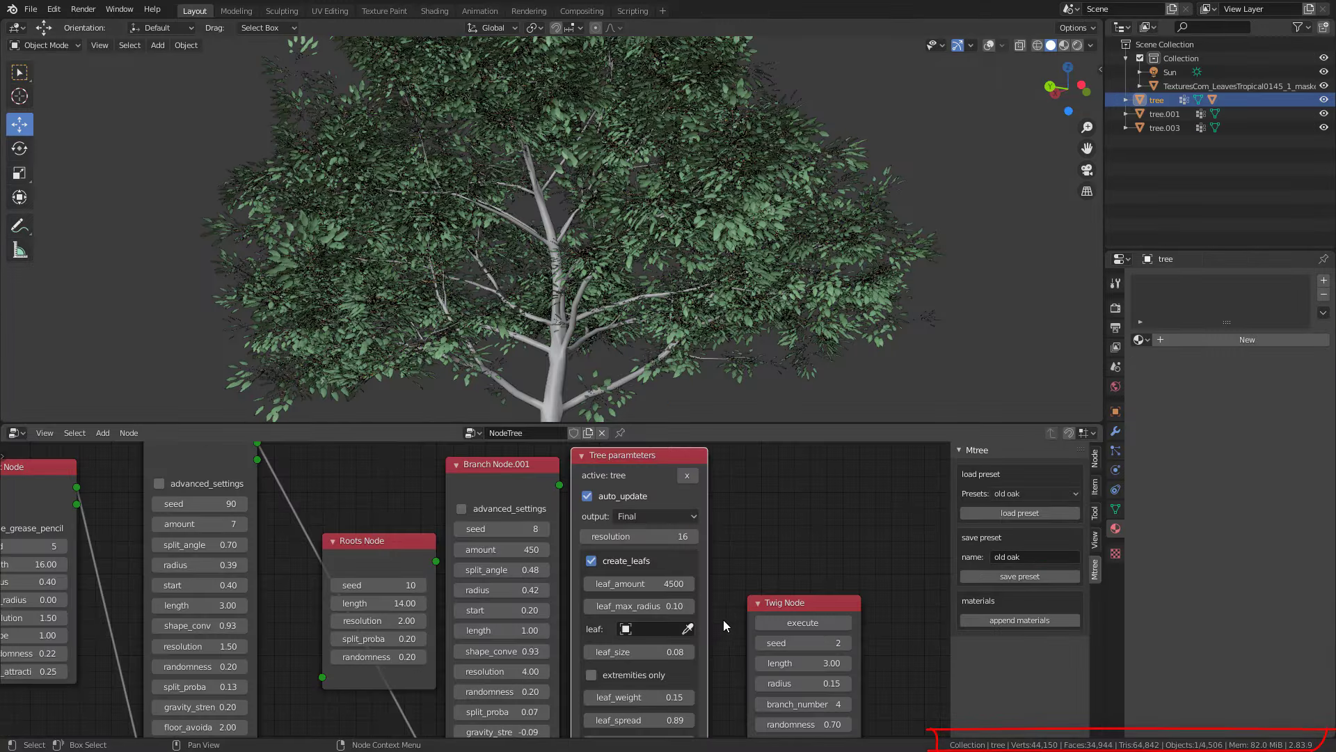
left_click(638, 583)
key("BackSpace")
key("BackSpace")
key("BackSpace")
key("BackSpace")
type("3000")
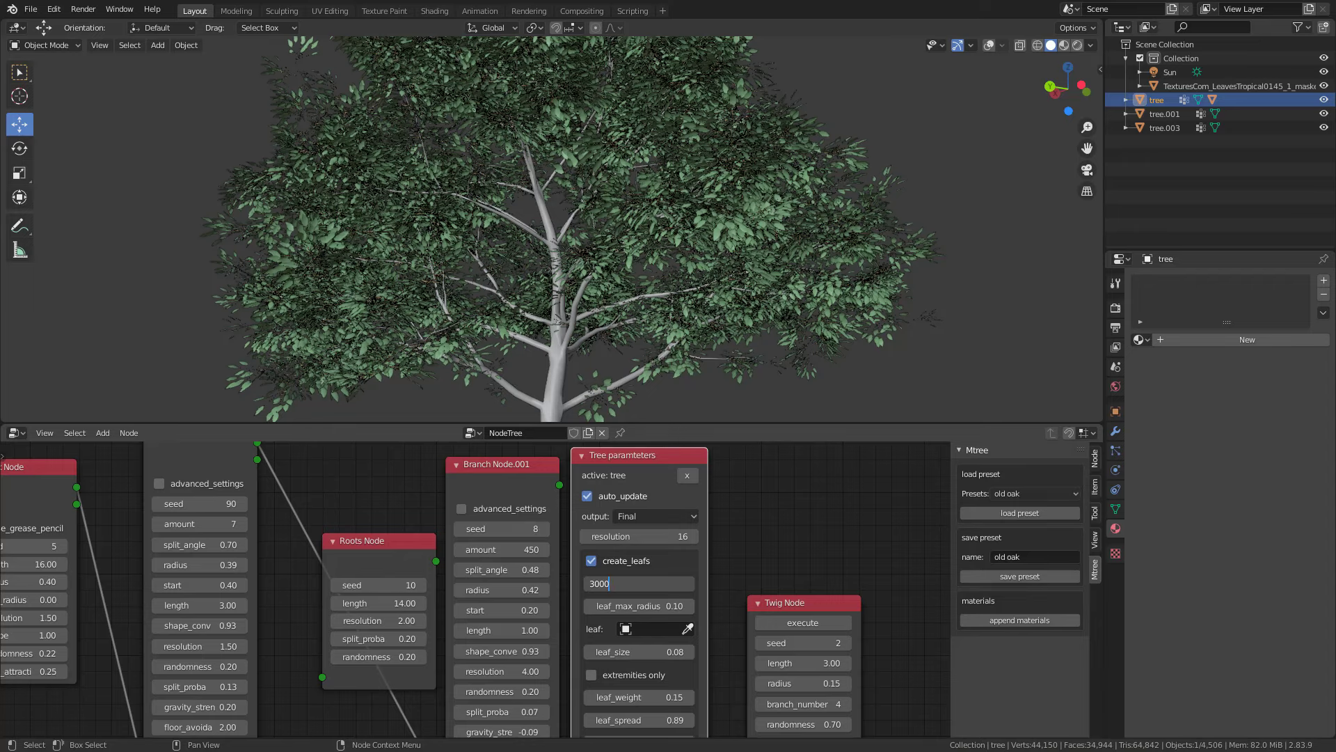
key("Return")
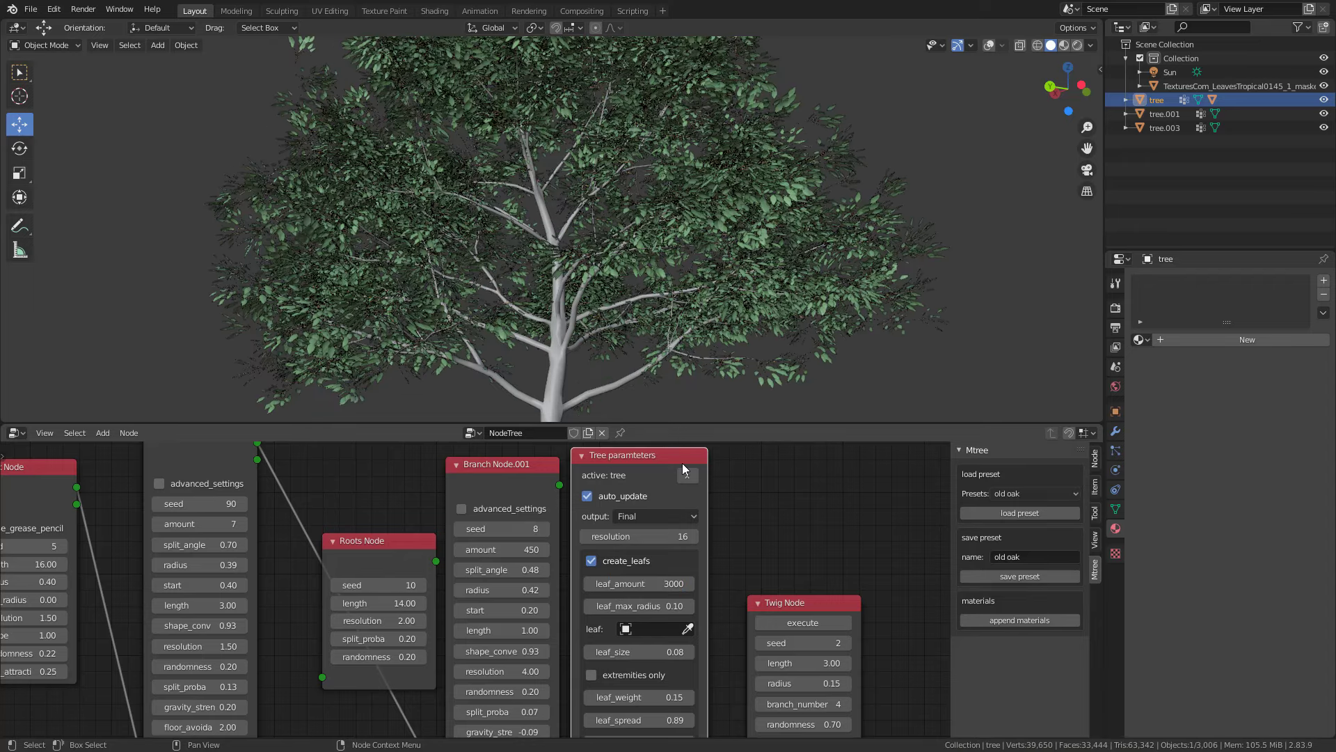